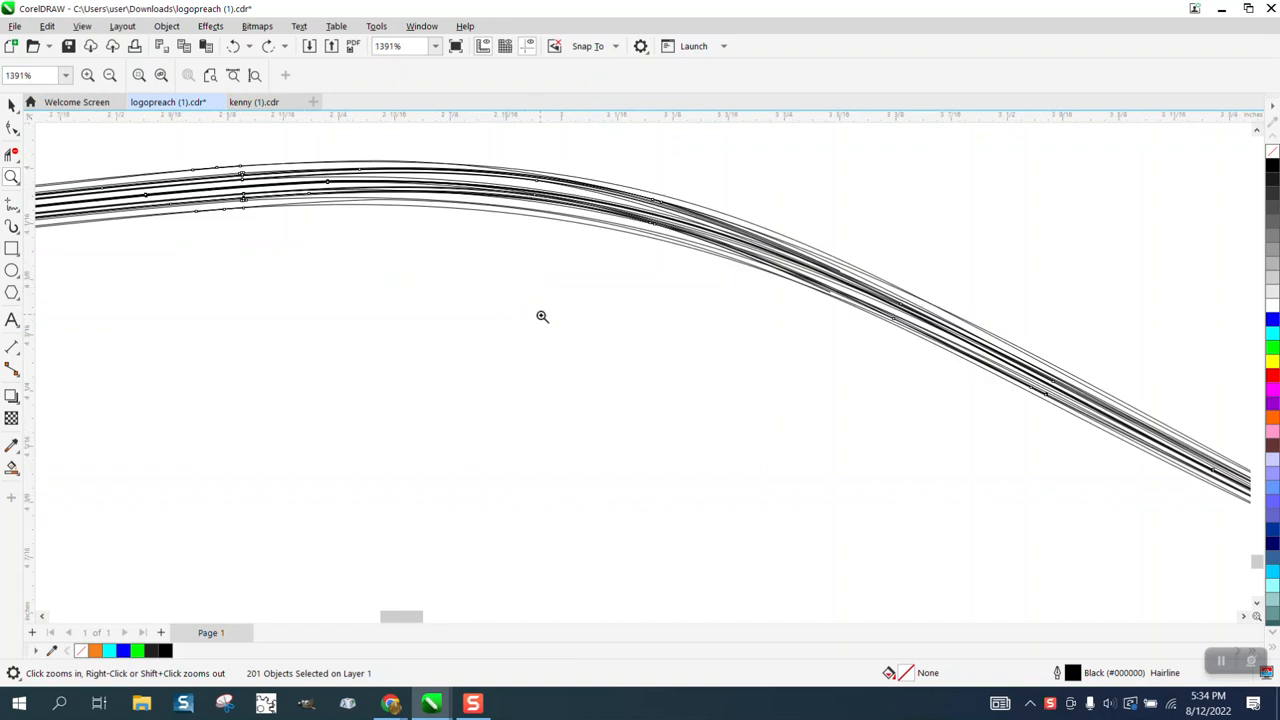
Examine the overlapping hairline curves along the swoosh's peak and descending right side
scroll(574, 334, down, 3)
scroll(691, 289, down, 5)
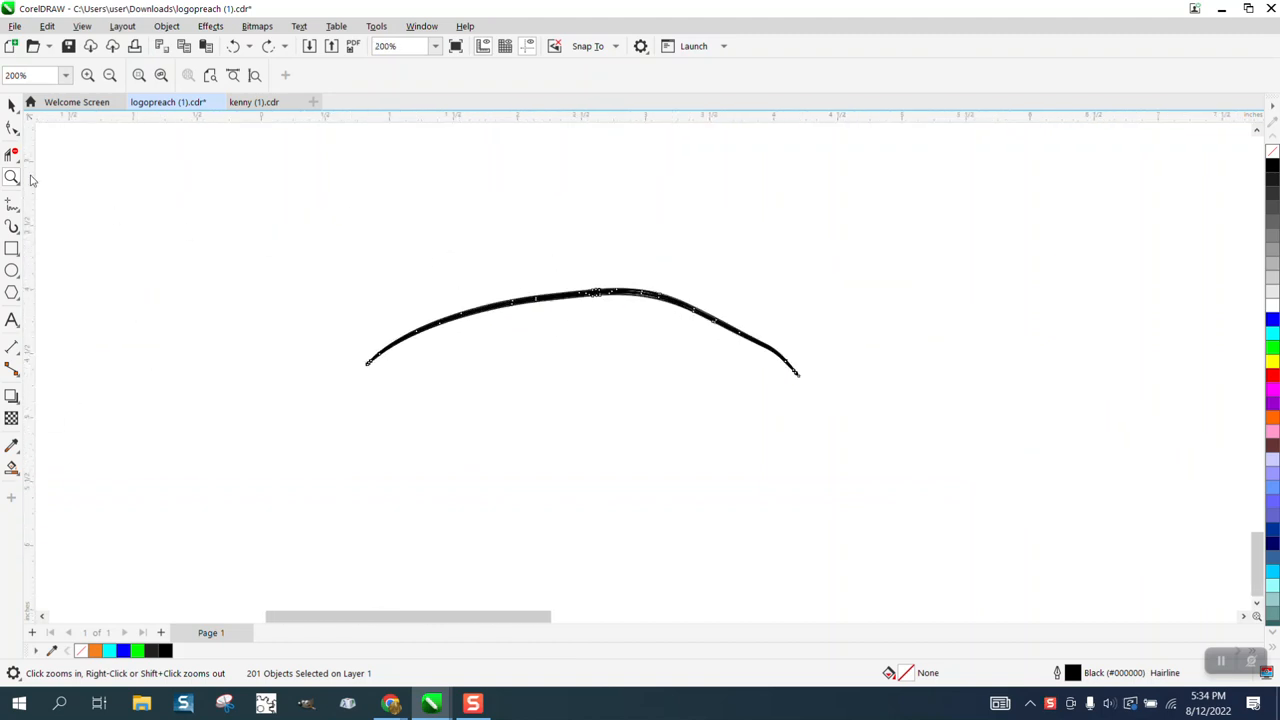
click(12, 105)
drag(298, 239, 885, 442)
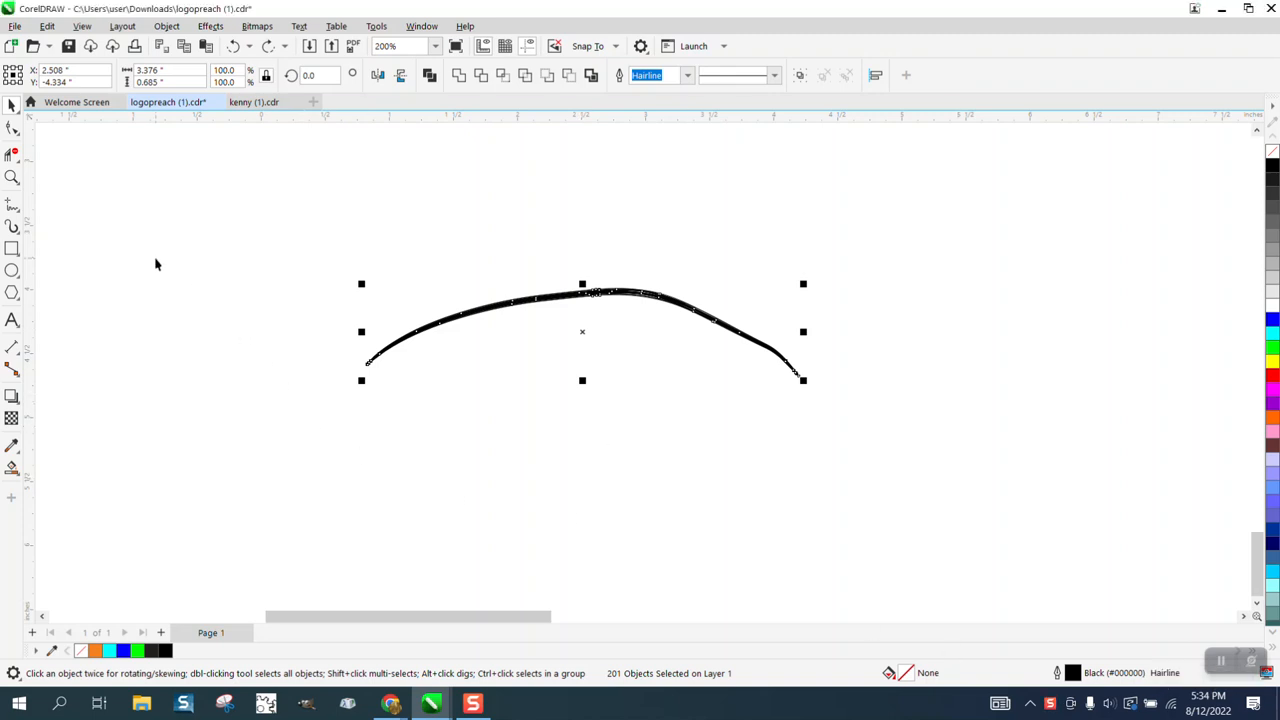
click(12, 177)
drag(647, 282, 794, 362)
drag(591, 332, 799, 426)
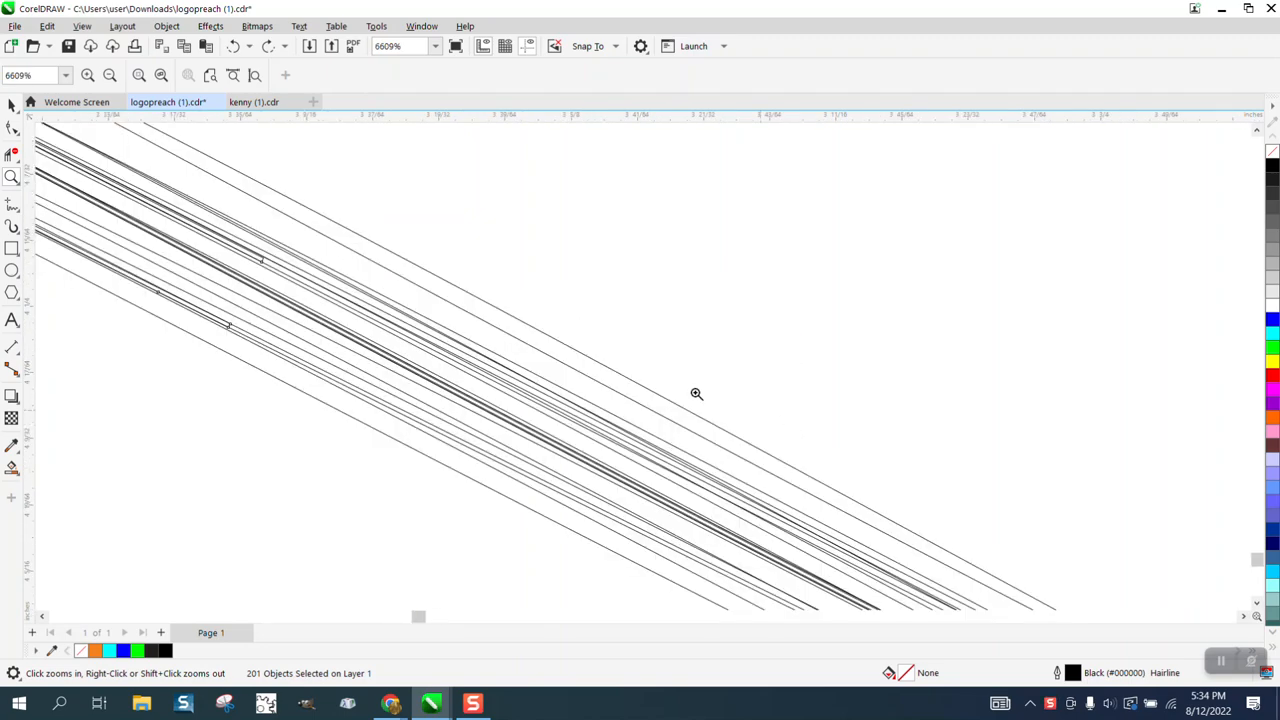
scroll(569, 372, down, 4)
scroll(568, 361, down, 6)
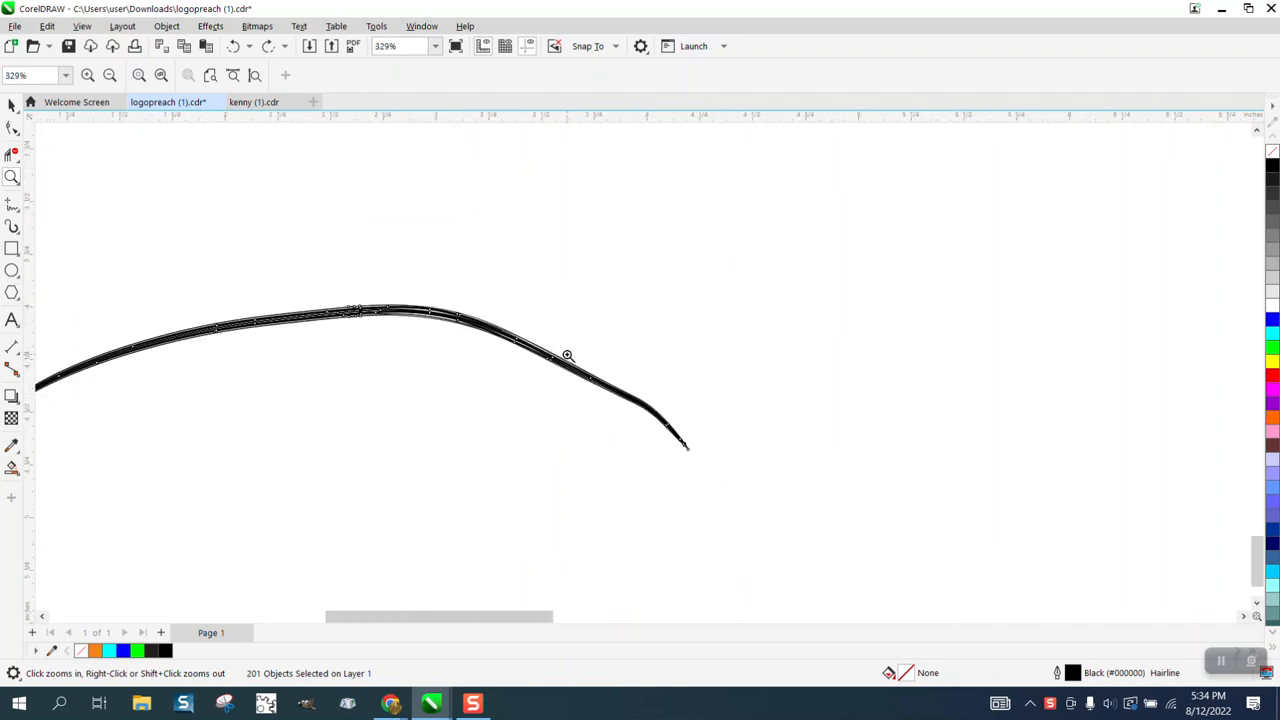
click(12, 105)
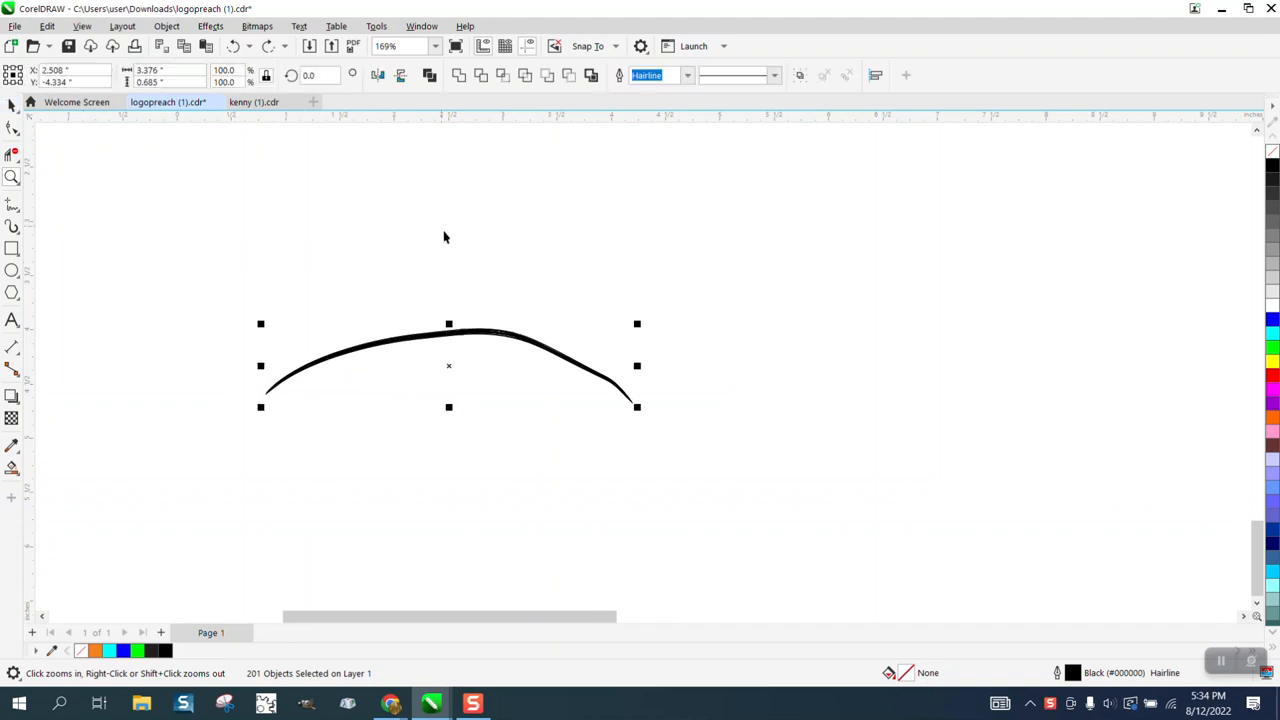
click(554, 294)
click(553, 354)
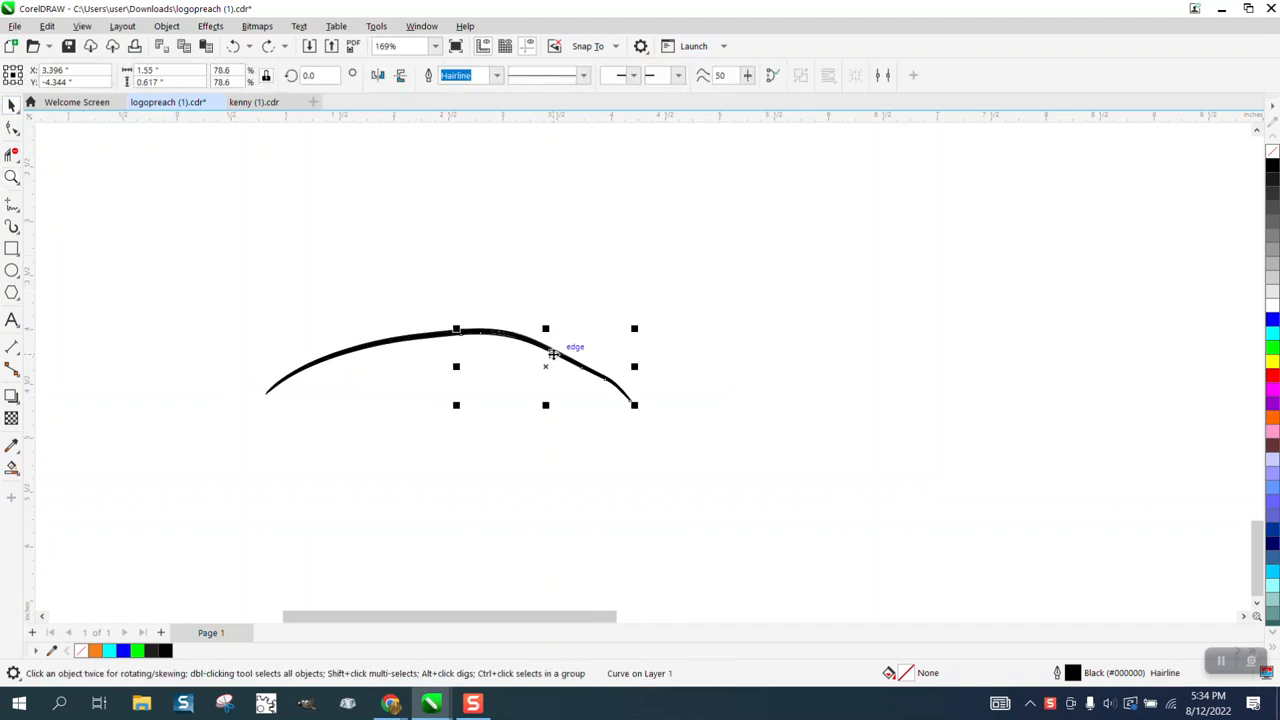
double_click(558, 358)
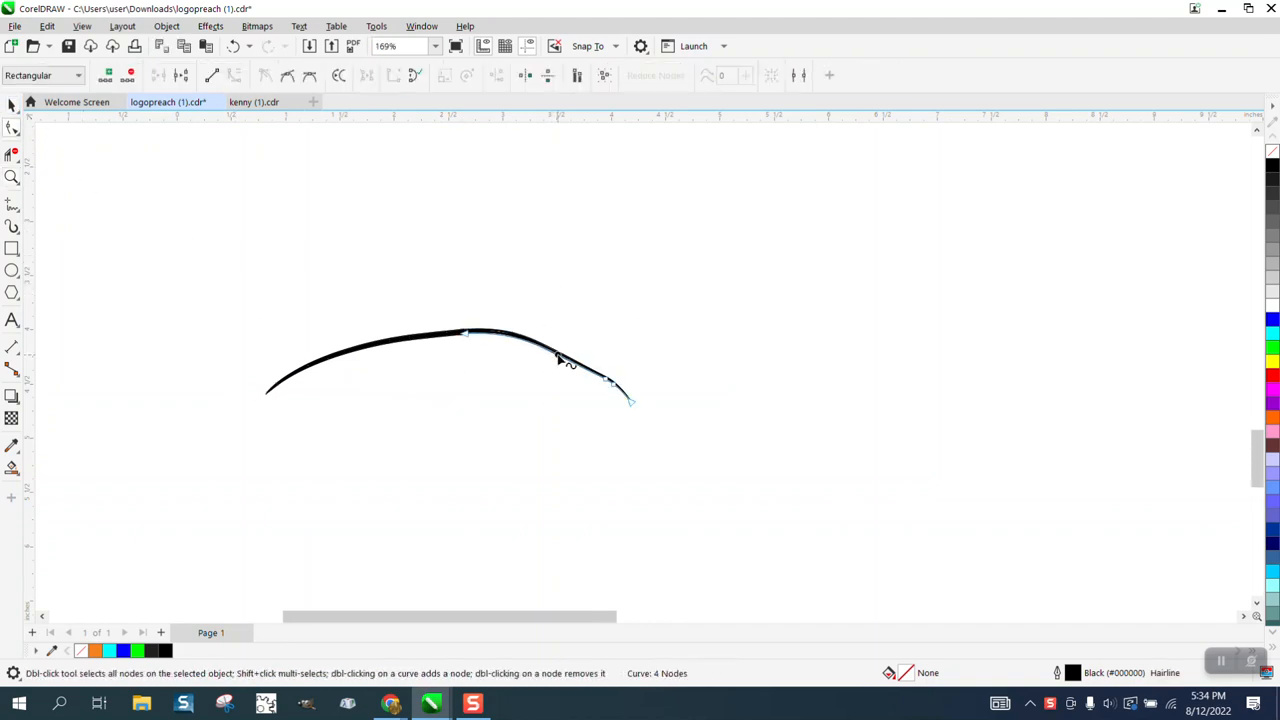
click(12, 105)
scroll(377, 289, down, 1)
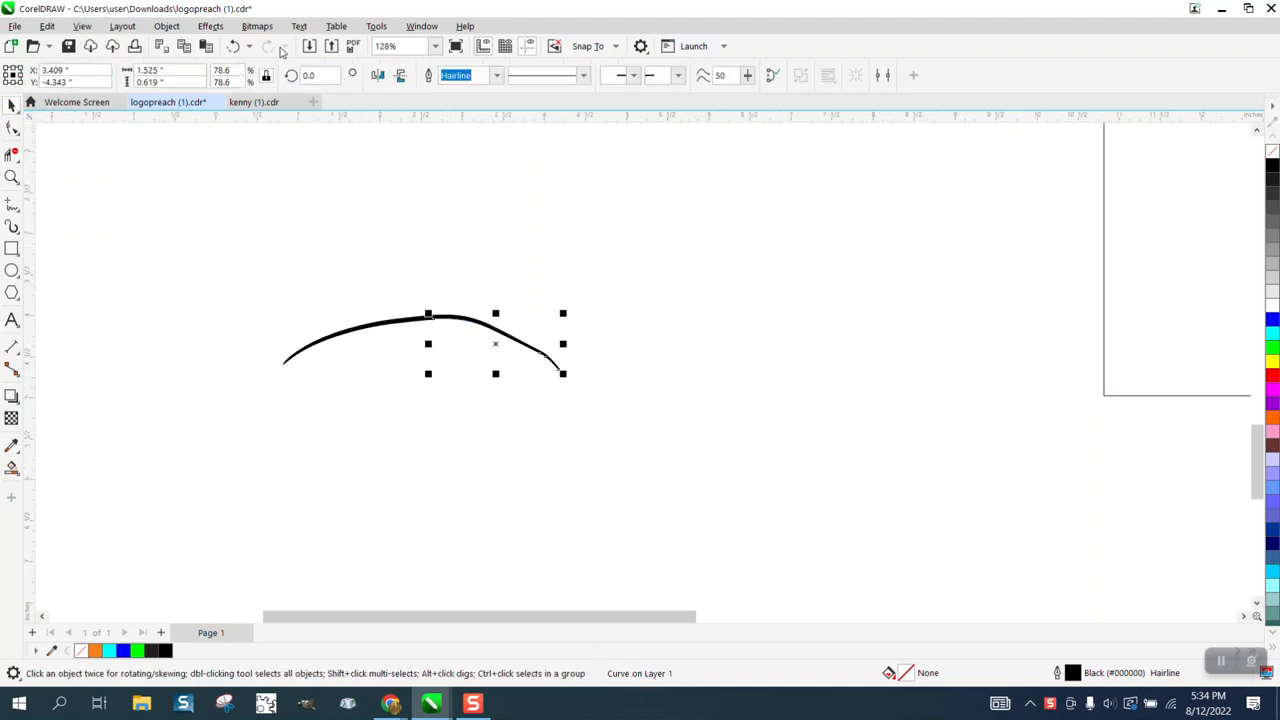
click(233, 47)
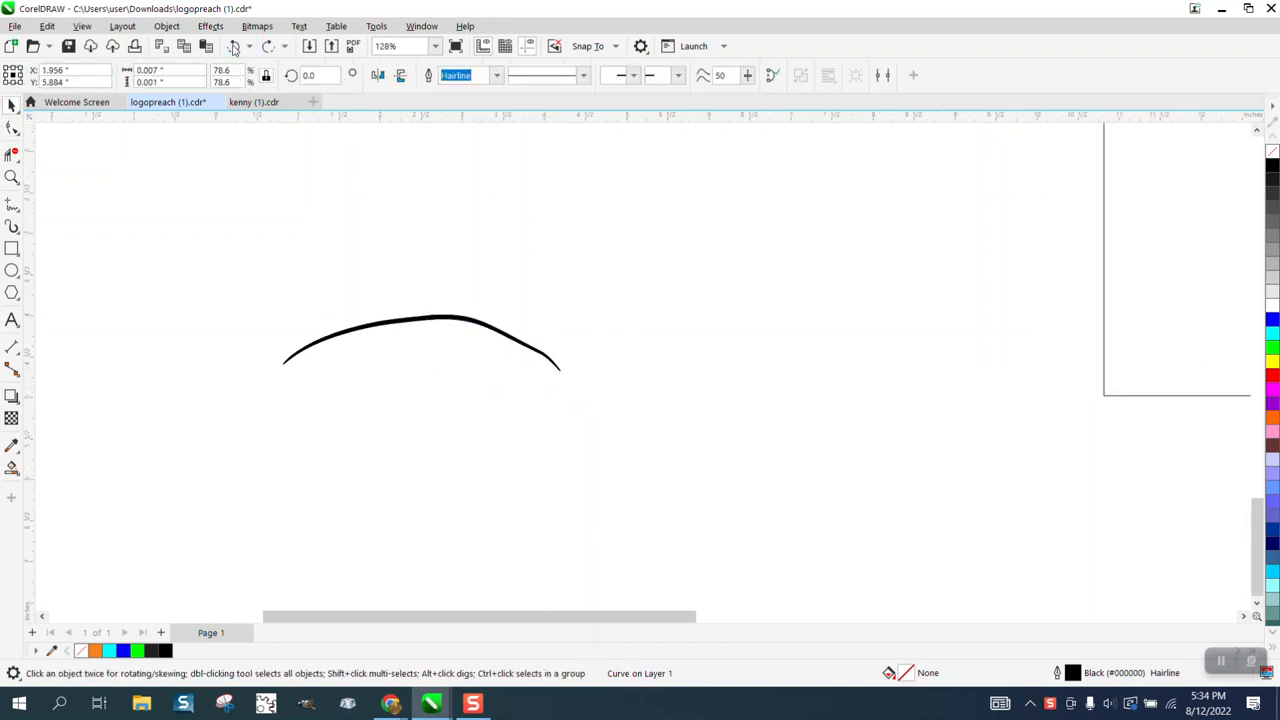
click(233, 47)
Draw a rectangle about 5.2 by 2.1 inches around the swoosh and smart-fill the area between them in blue
click(12, 249)
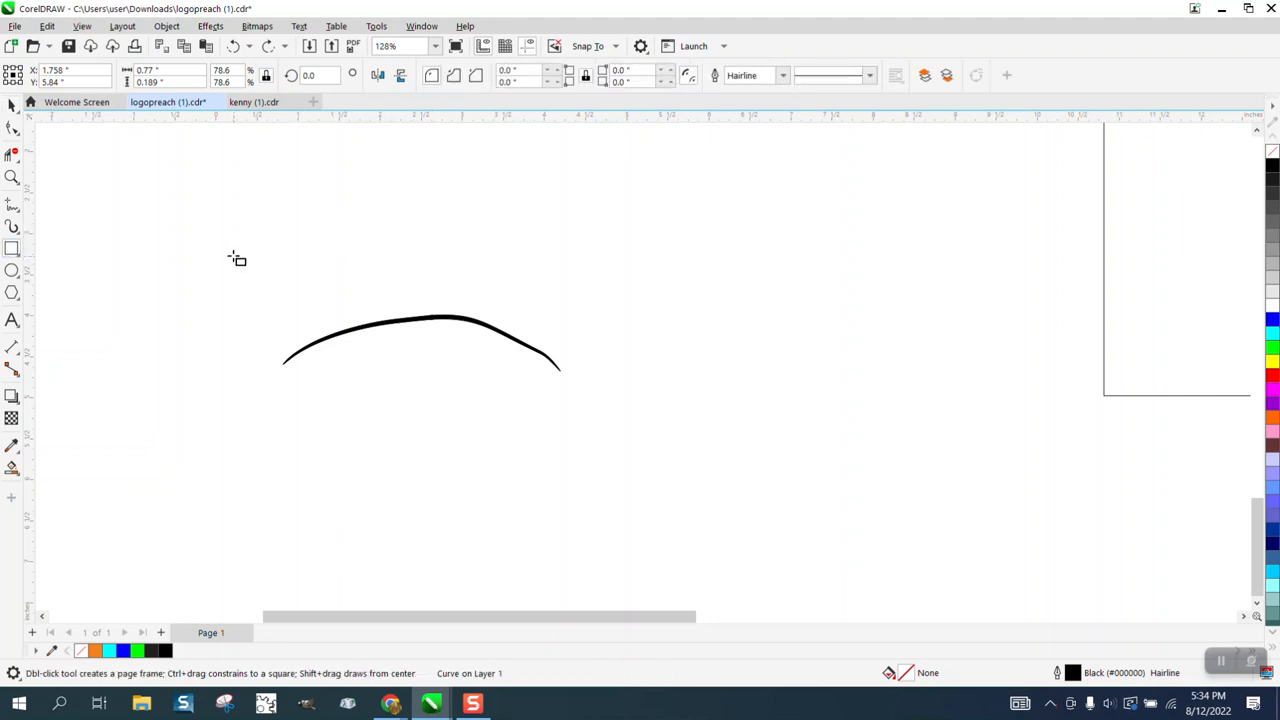
drag(224, 254, 654, 428)
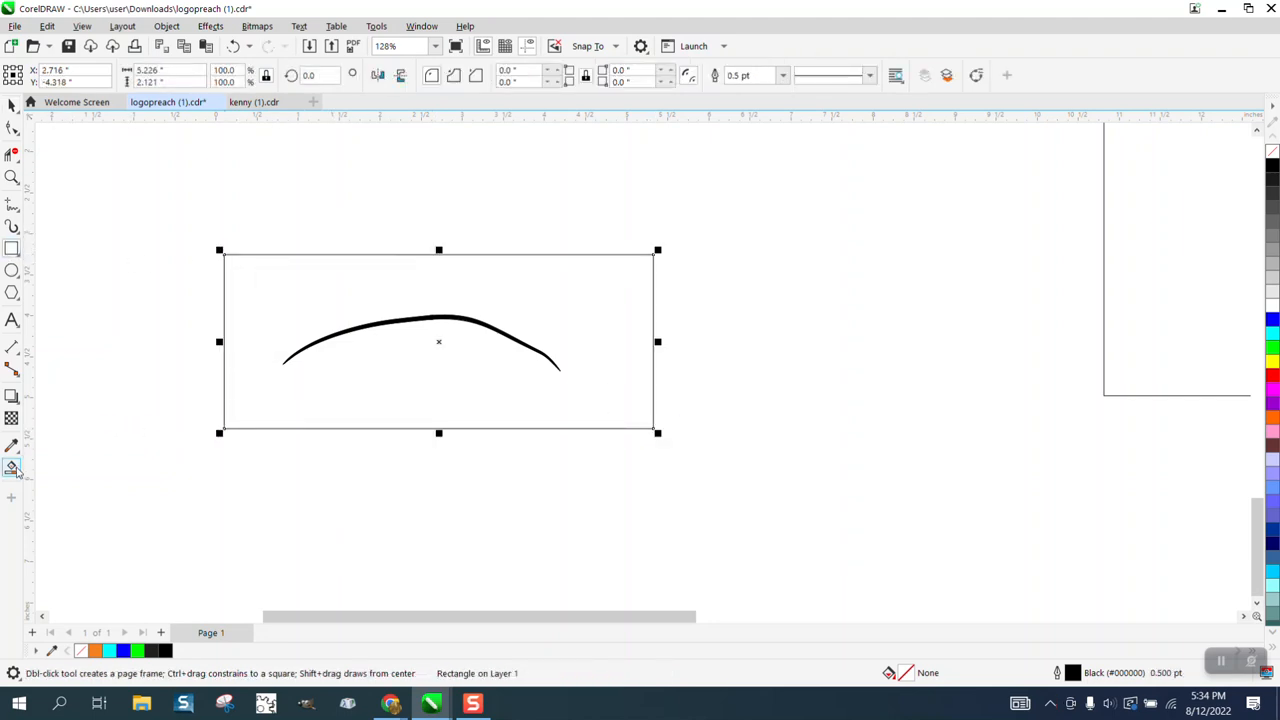
click(12, 468)
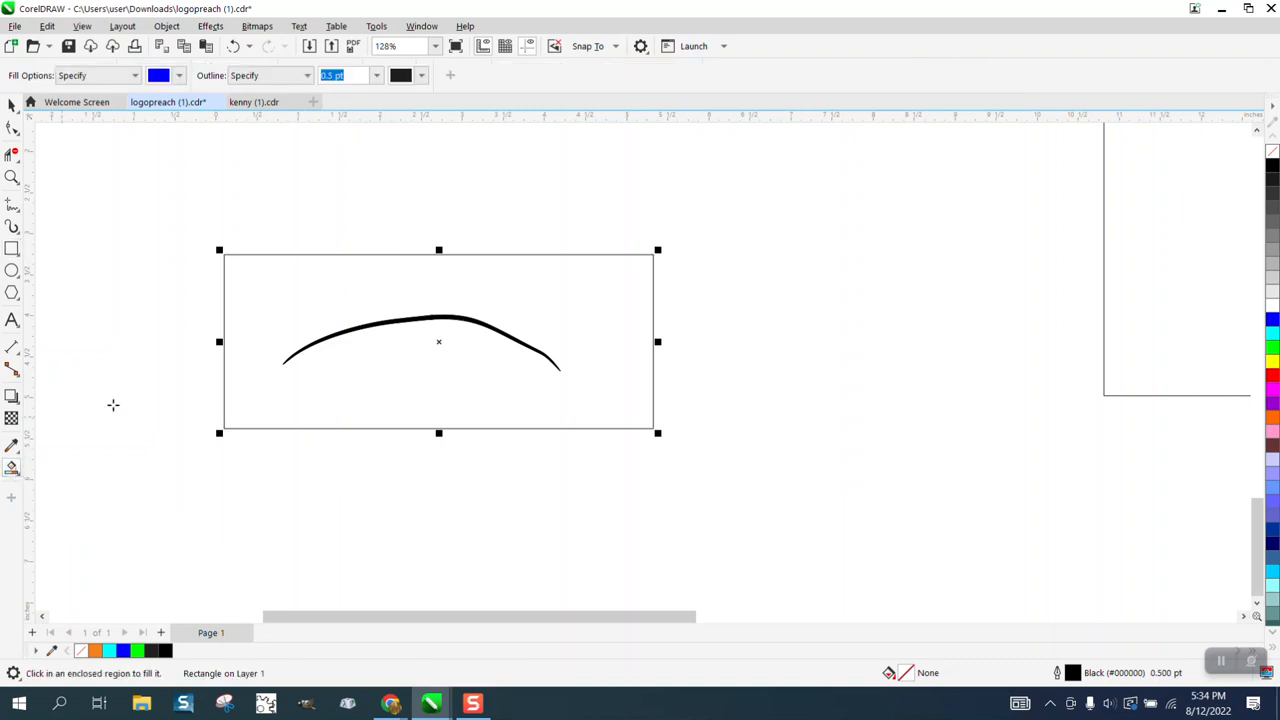
click(281, 296)
Move the blue filled shape off the original artwork to the empty area on its left
key(shift+Right)
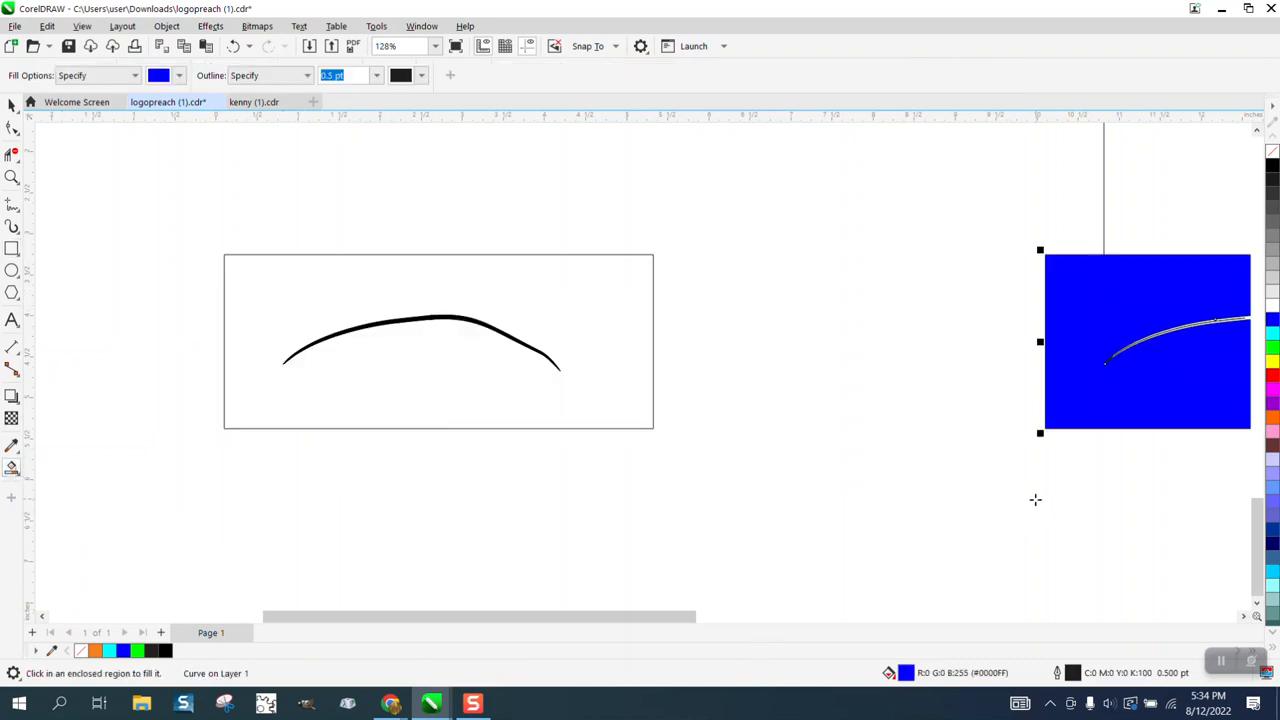
scroll(945, 498, down, 2)
key(shift+Left)
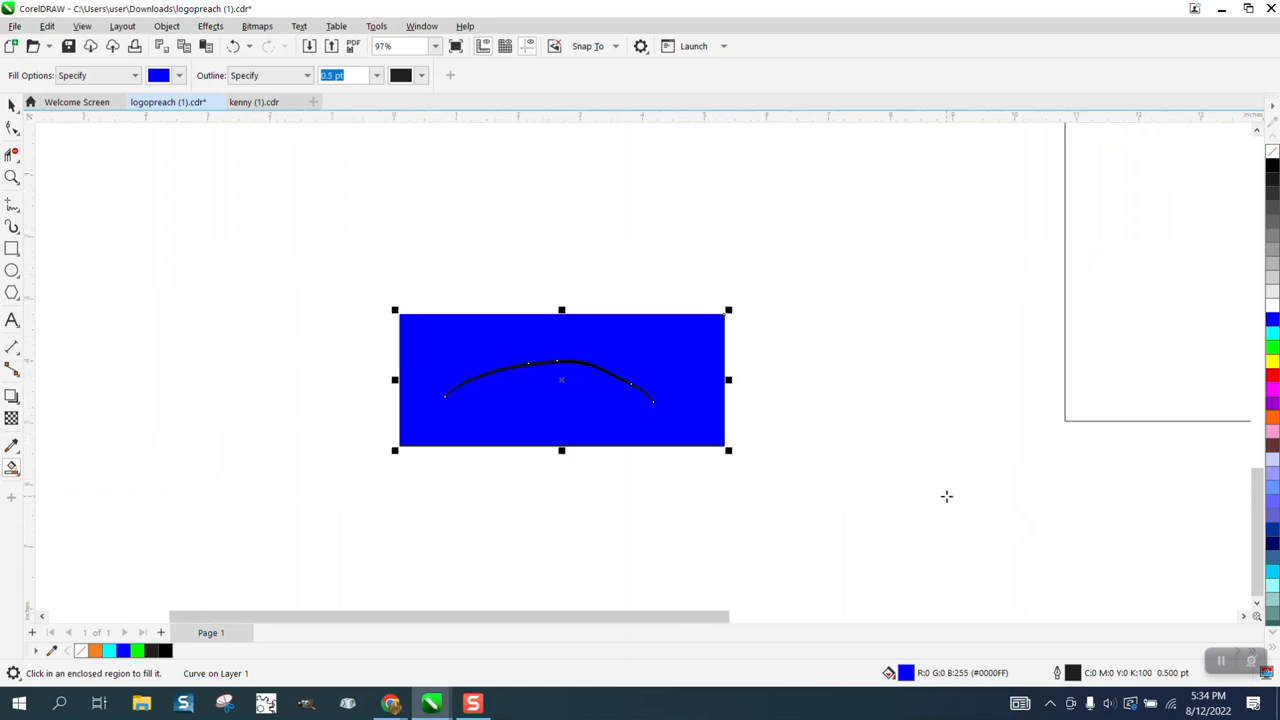
key(shift+Left)
scroll(948, 500, down, 2)
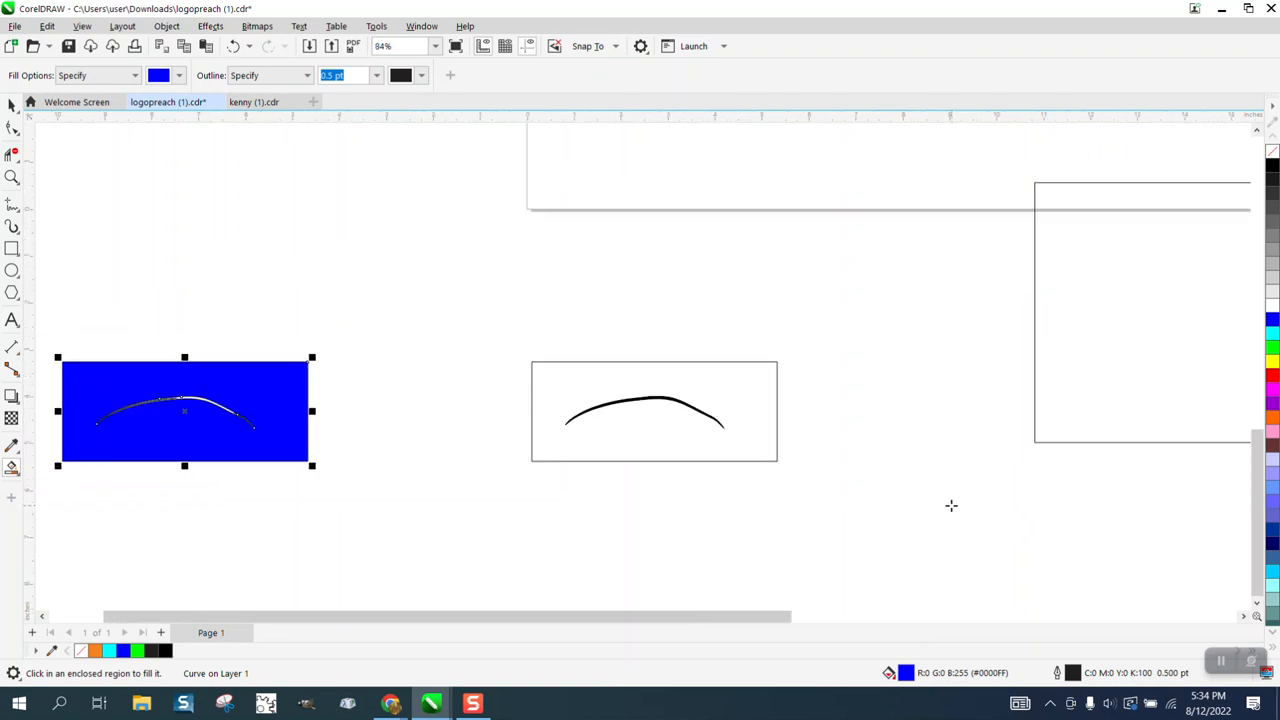
Try removing the extra lines from the left half of the blue shape's swoosh with Virtual Segment Delete, undoing each deletion
click(12, 177)
drag(114, 387, 330, 443)
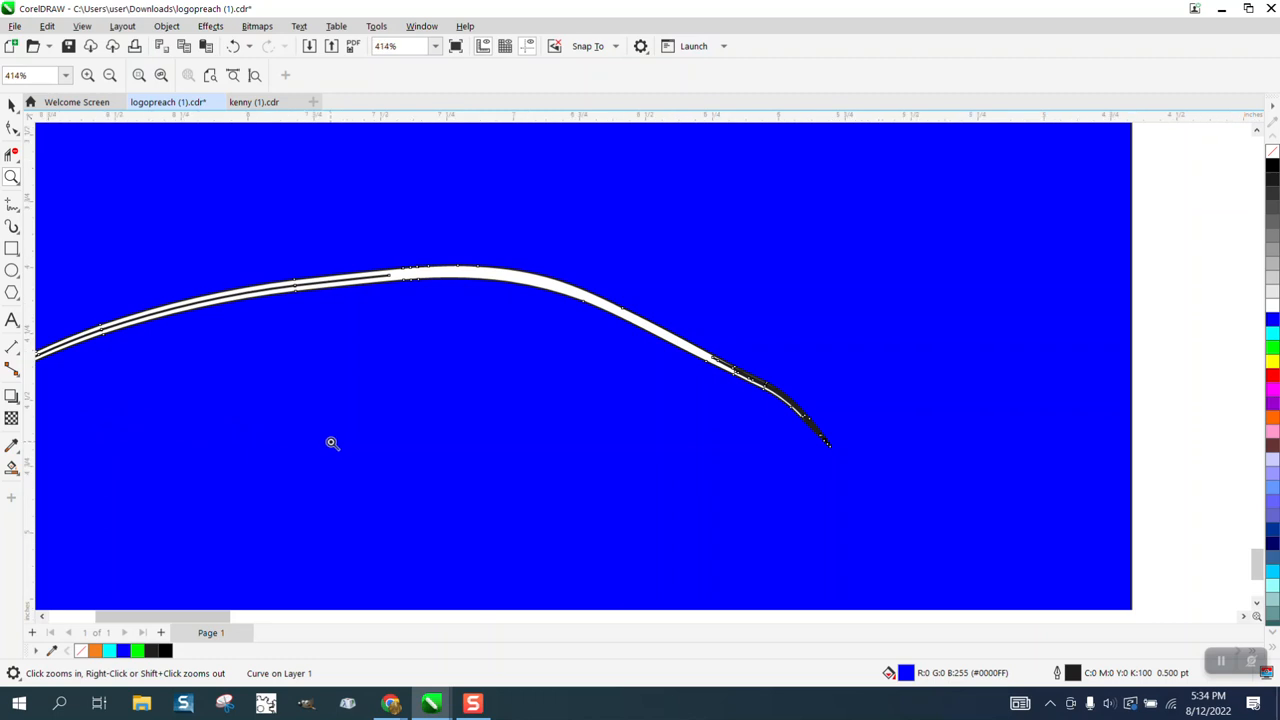
scroll(340, 385, down, 2)
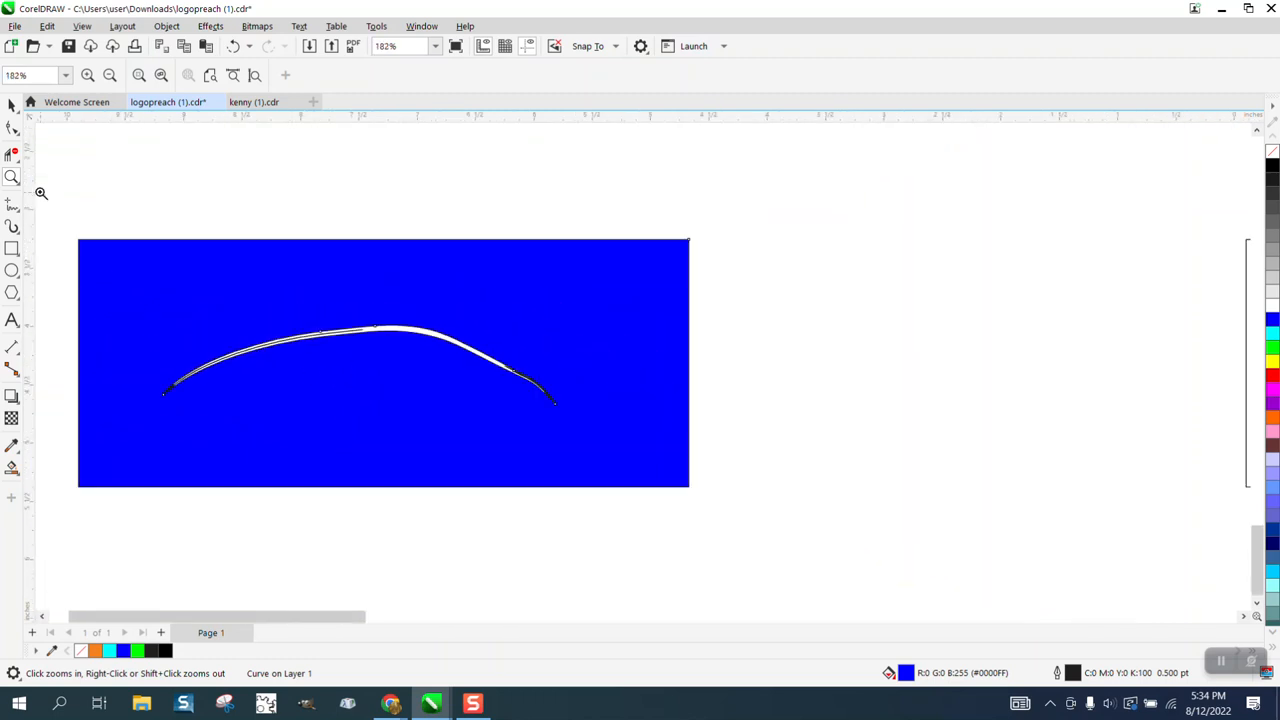
drag(128, 270, 682, 442)
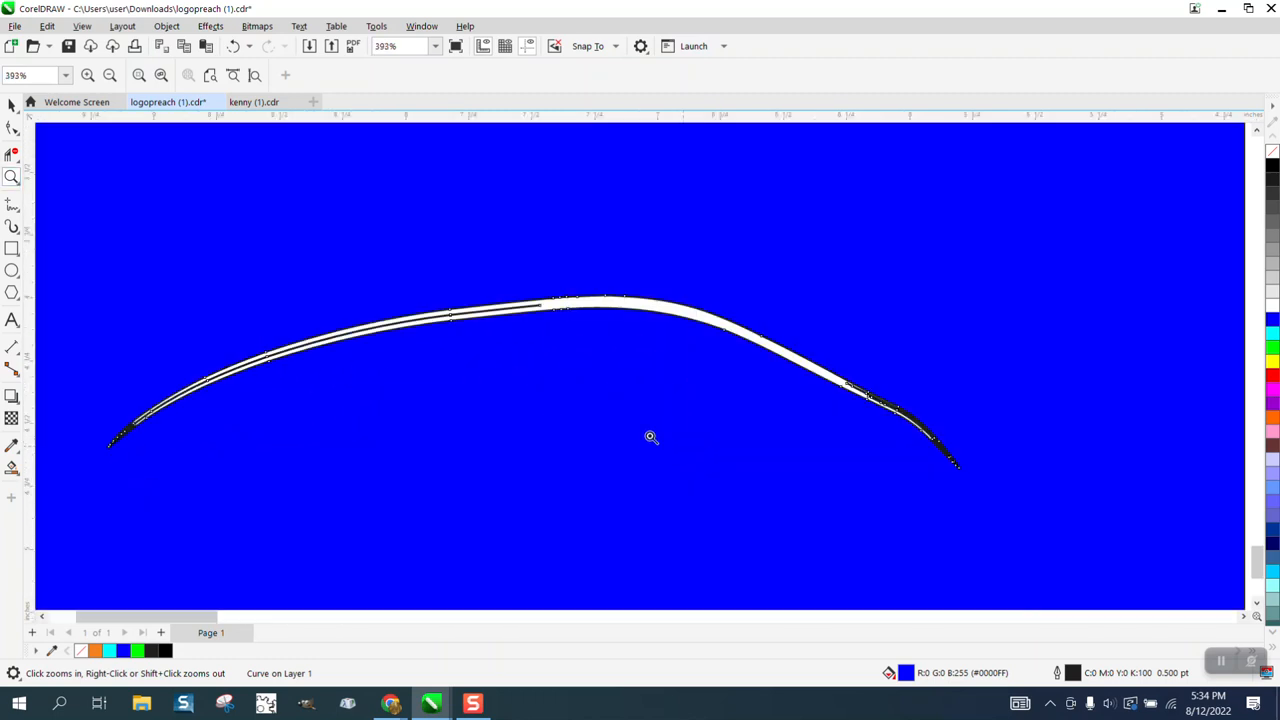
click(12, 128)
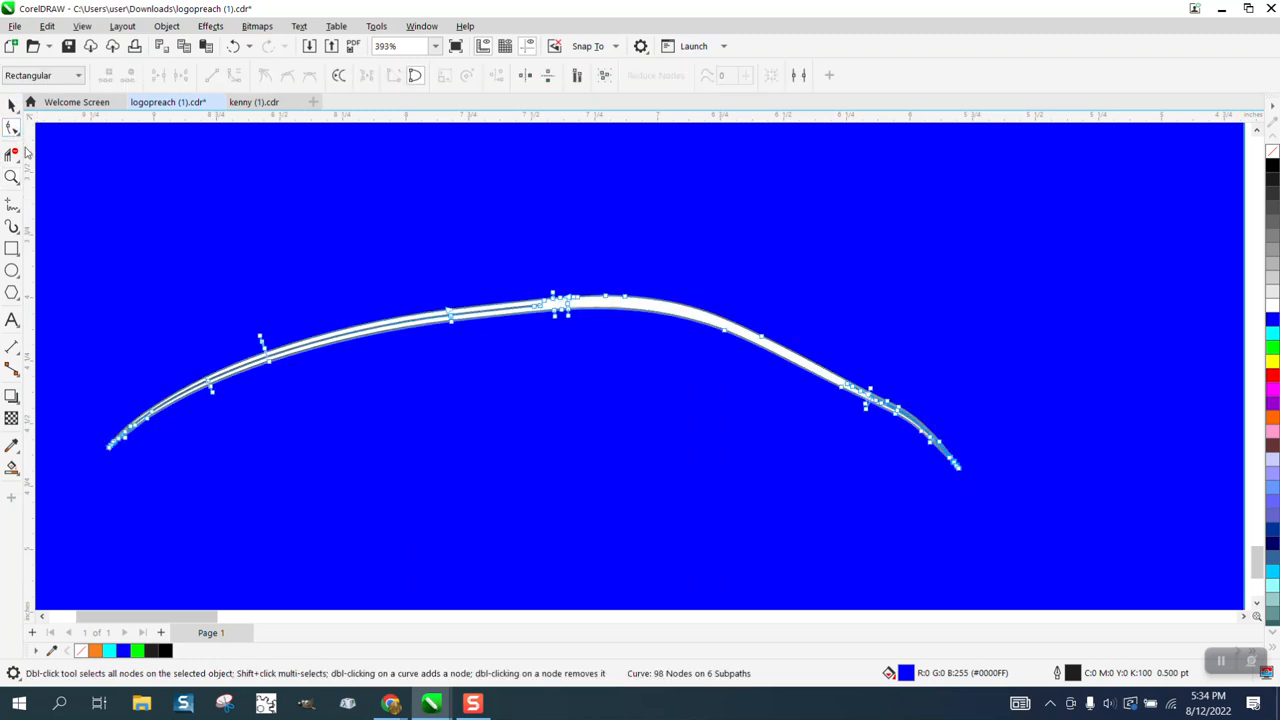
click(12, 153)
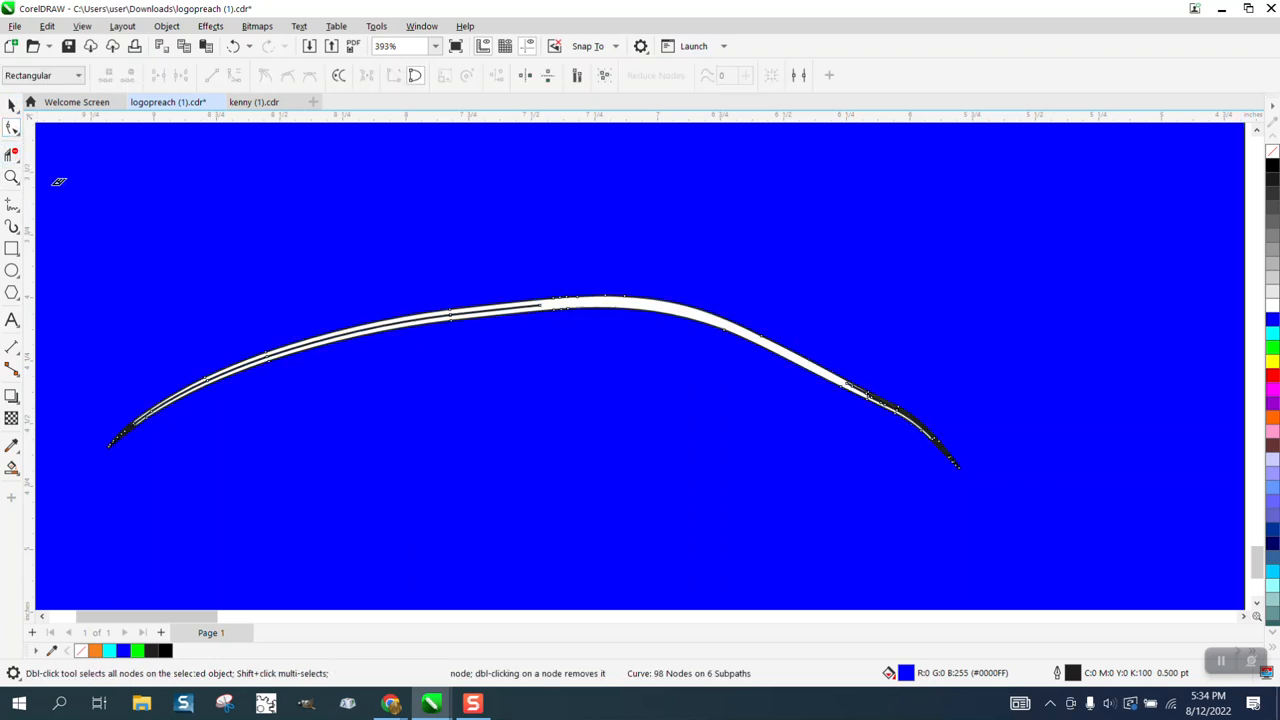
click(272, 349)
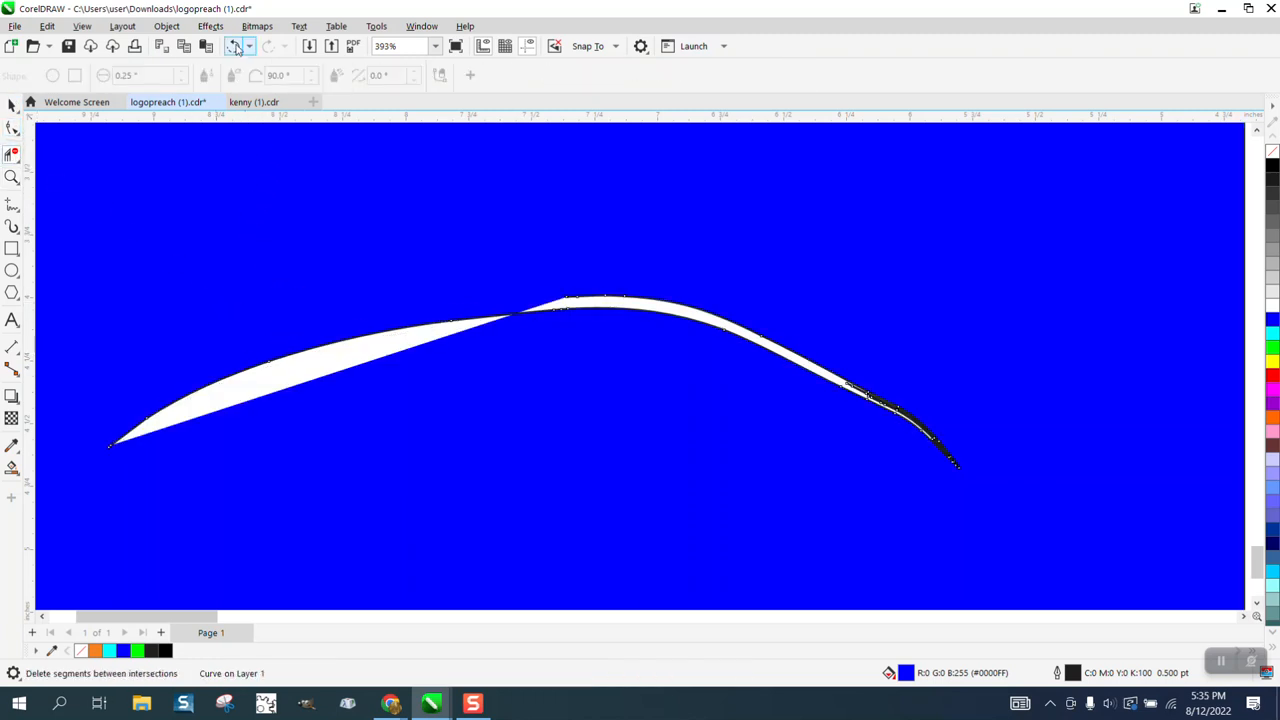
click(233, 46)
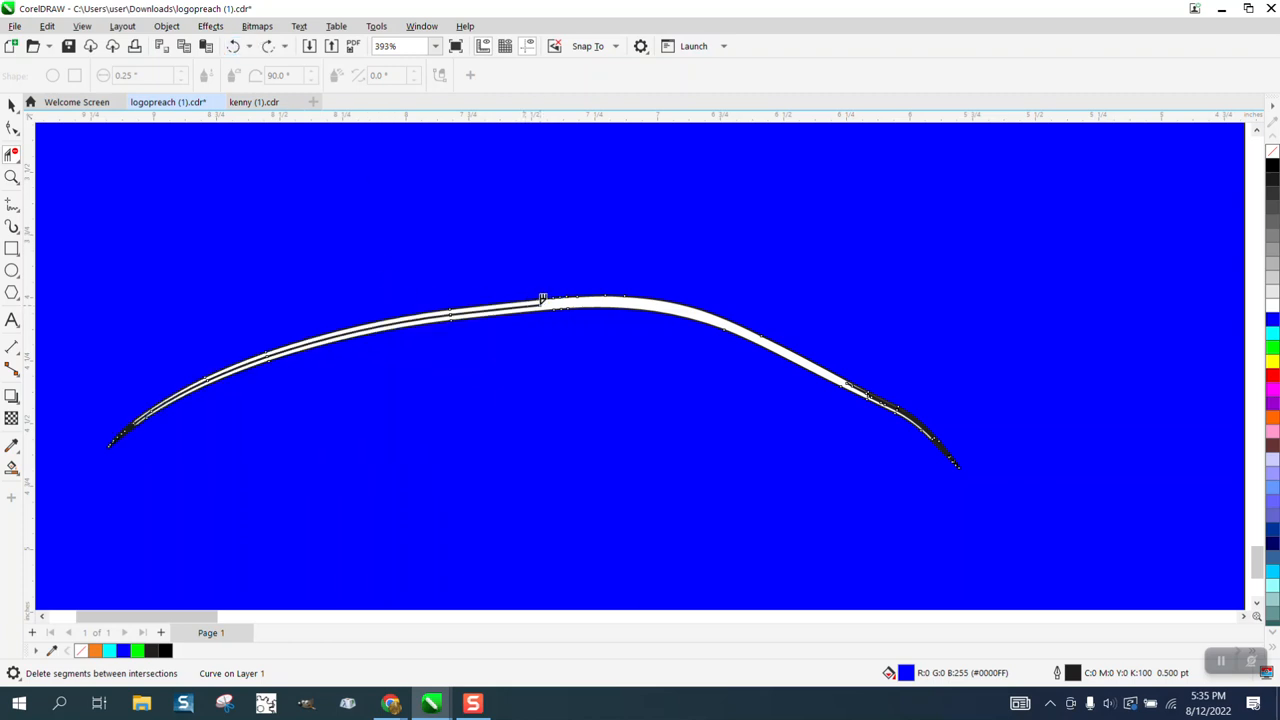
click(540, 297)
click(233, 46)
Delete the nodes of the stray inner line from just left of the swoosh's peak through the next node cluster
click(10, 128)
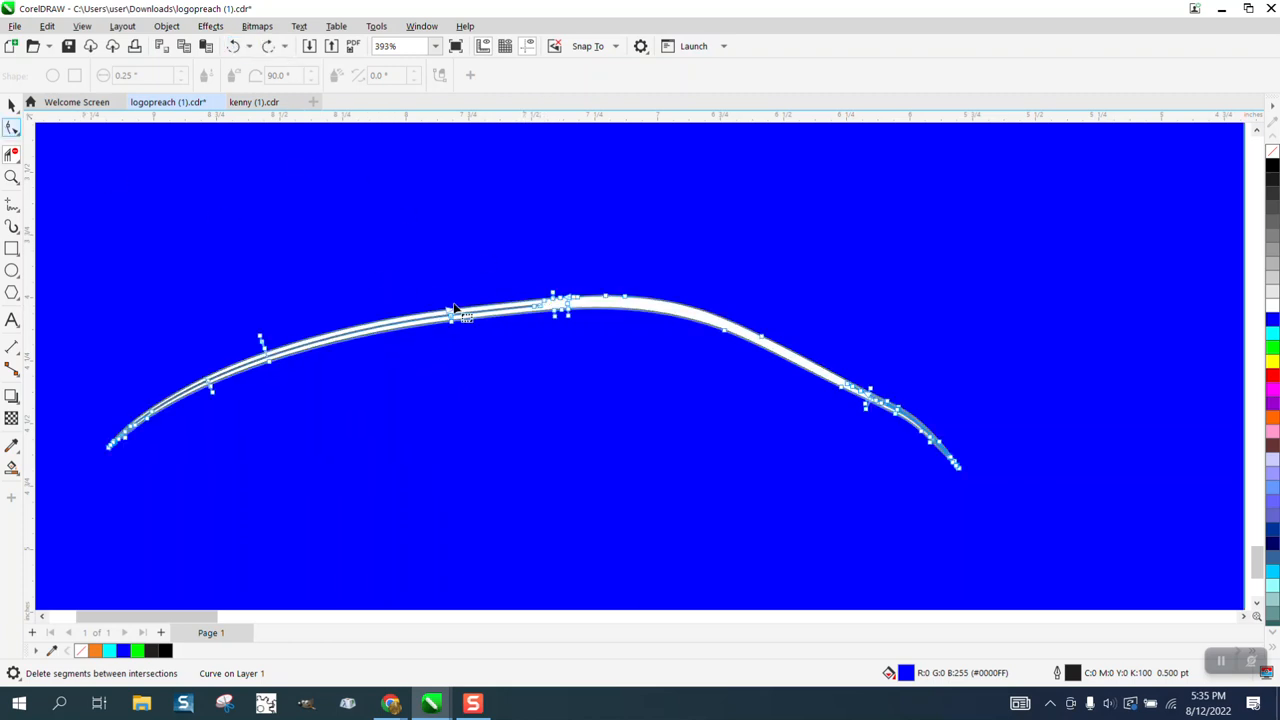
click(536, 309)
double_click(540, 306)
double_click(540, 306)
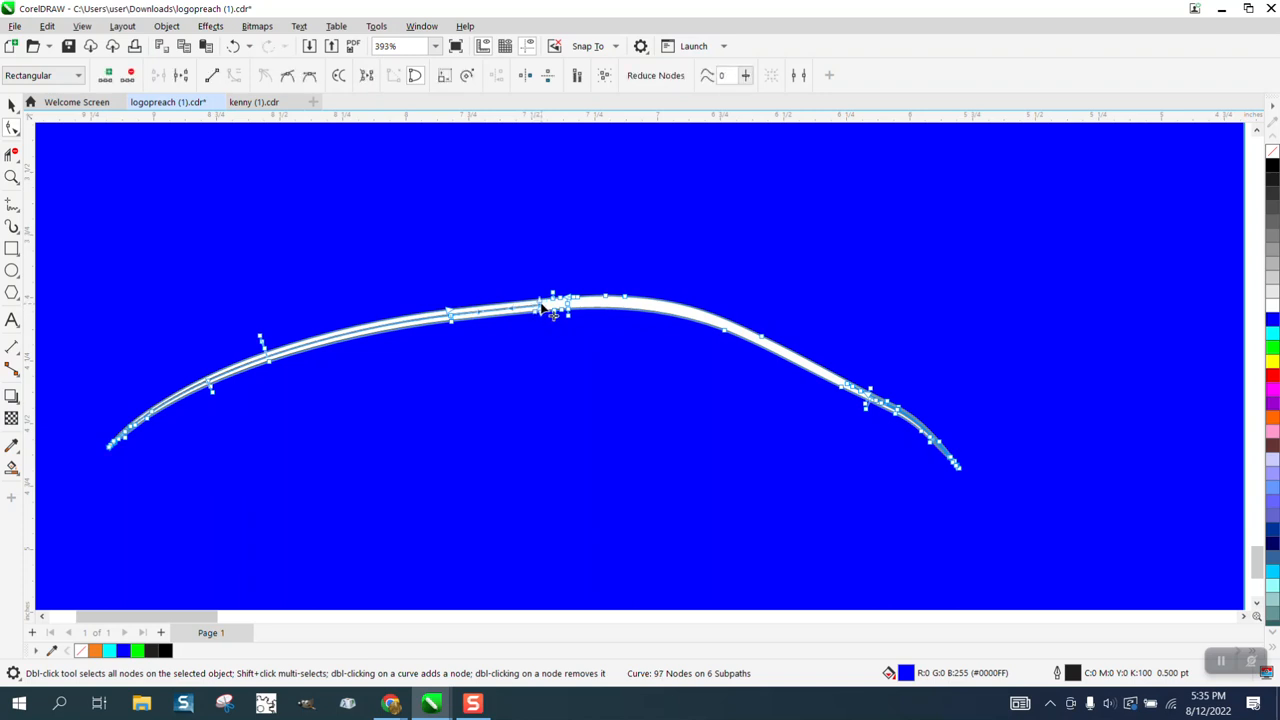
click(540, 306)
double_click(540, 306)
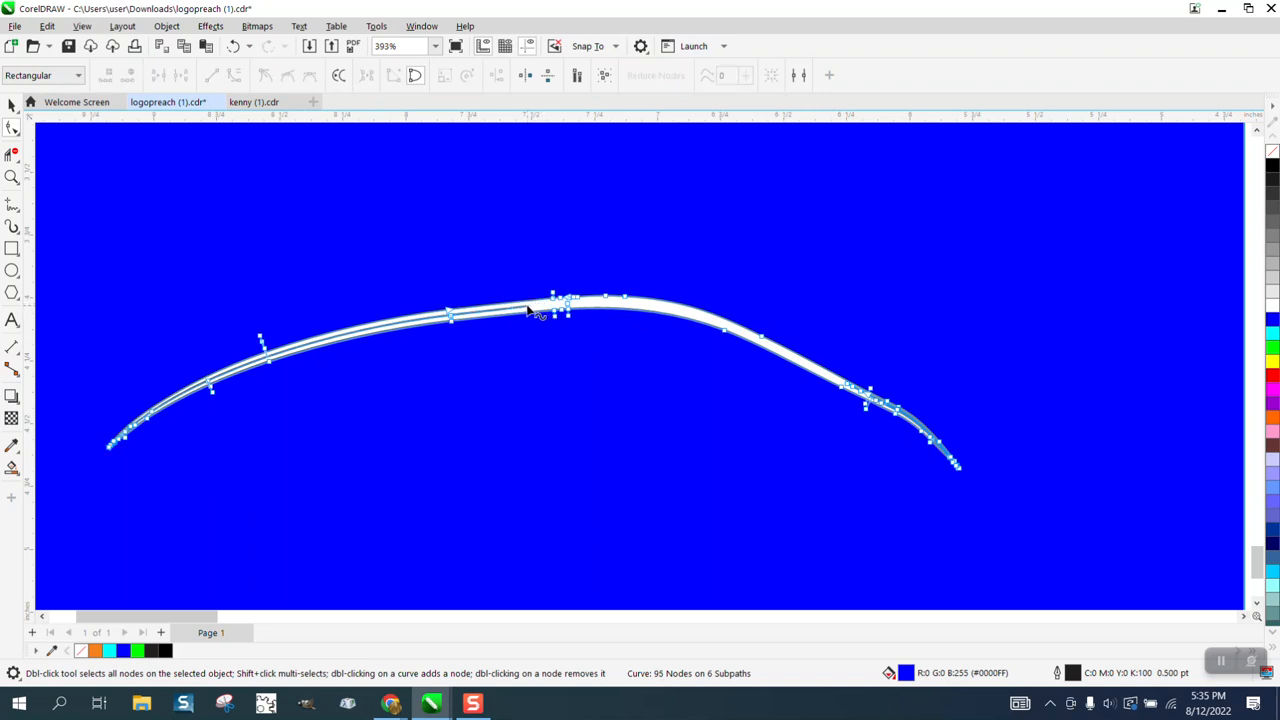
double_click(529, 306)
double_click(451, 316)
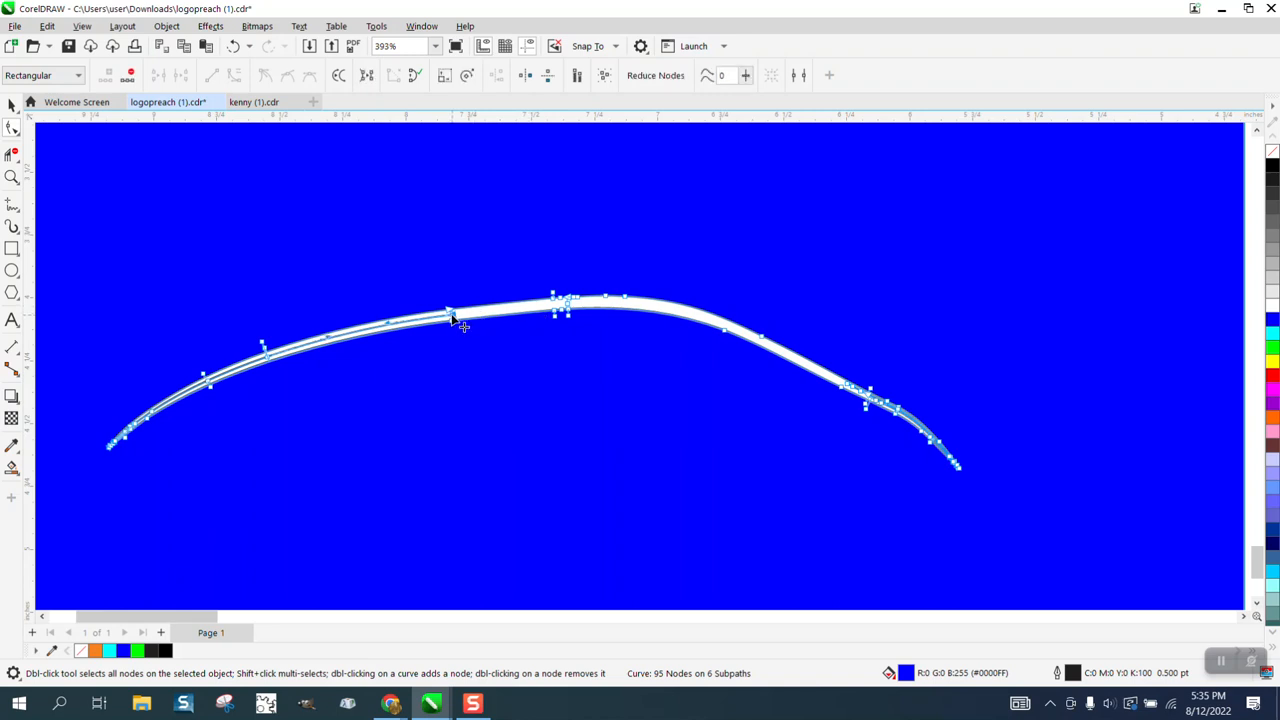
double_click(451, 318)
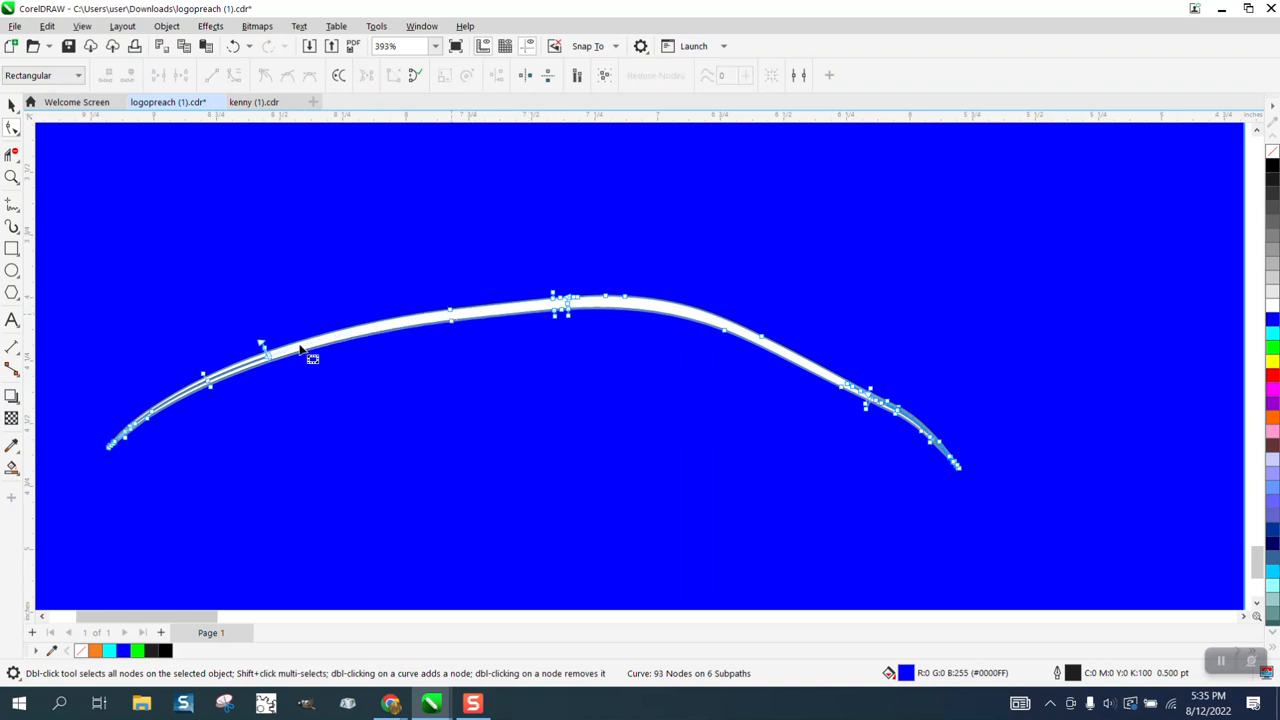
Delete the stray inner line's next two node clusters down the swoosh's left slope toward the tip
click(269, 358)
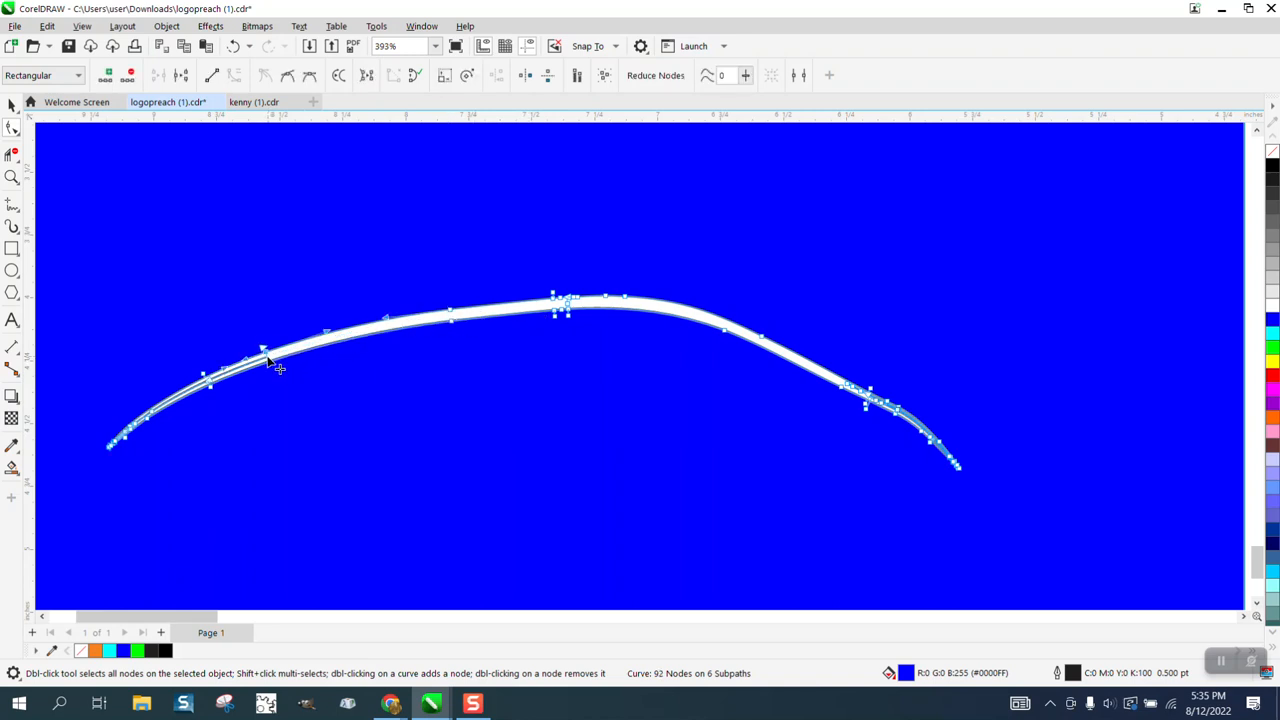
double_click(266, 358)
double_click(265, 358)
double_click(208, 381)
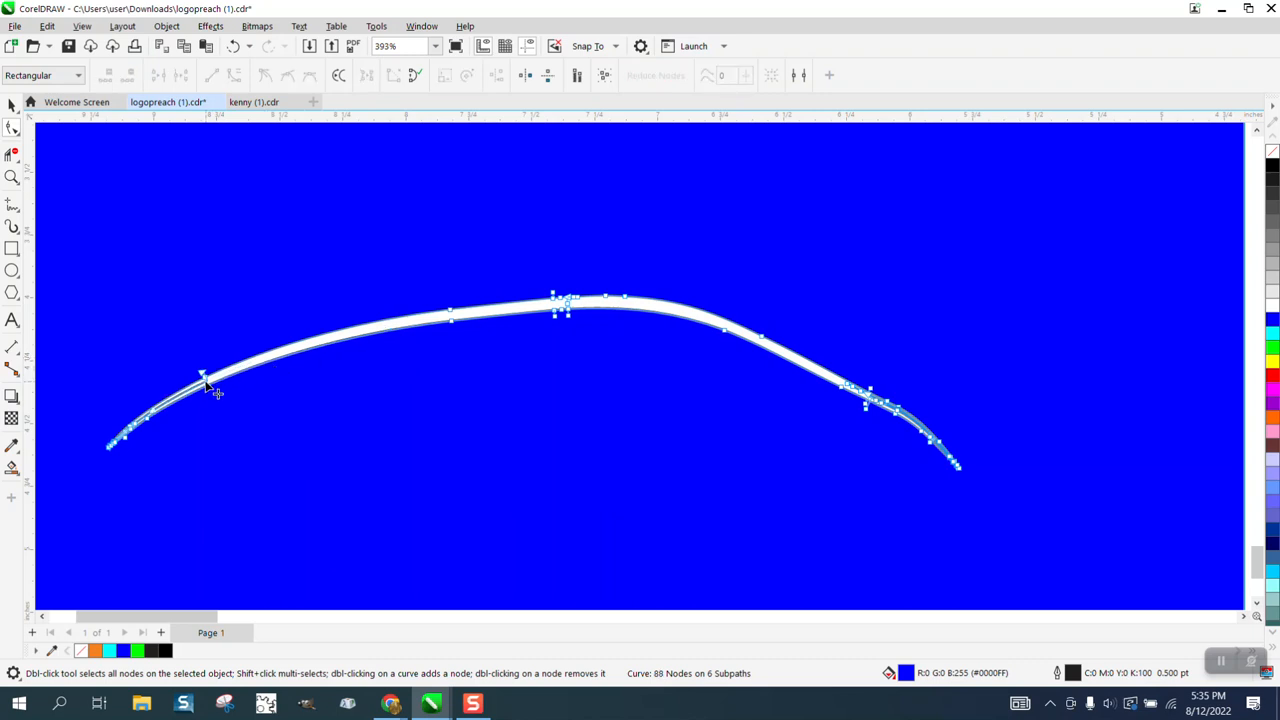
double_click(203, 379)
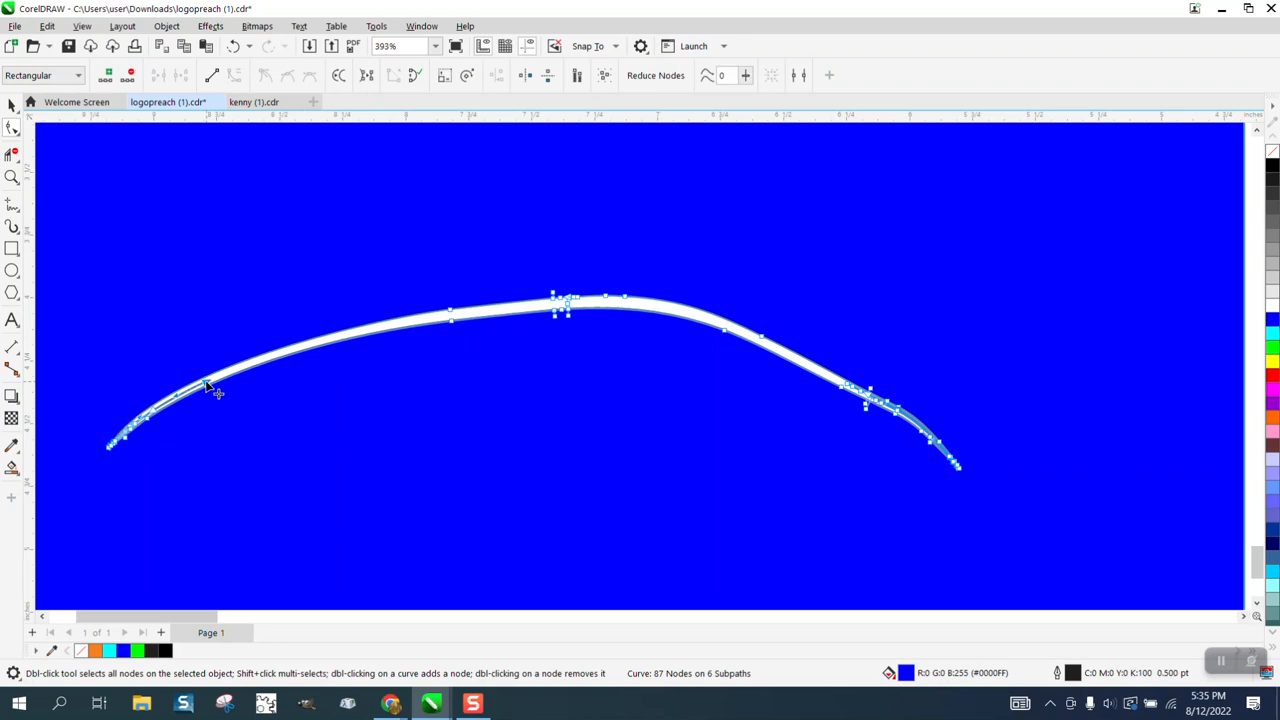
double_click(199, 385)
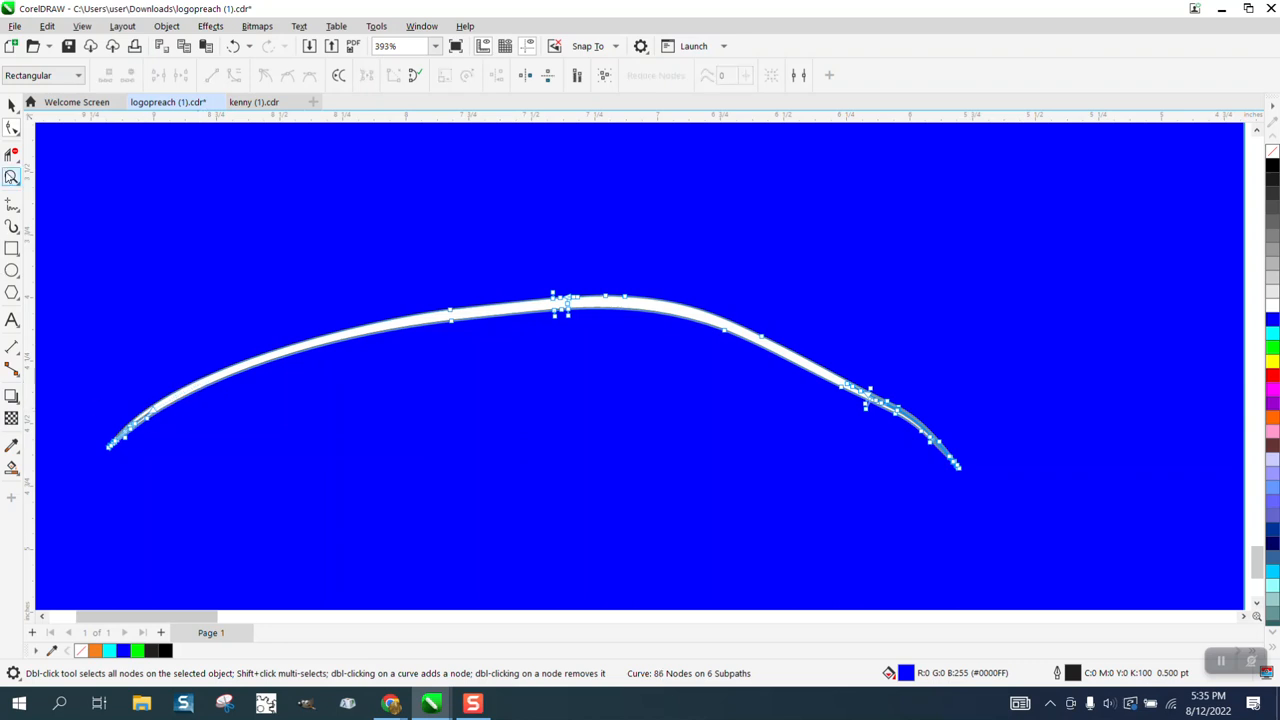
Delete the stray inner line's nodes near the left tip of the swoosh in the blue shape
click(12, 176)
drag(92, 392, 277, 466)
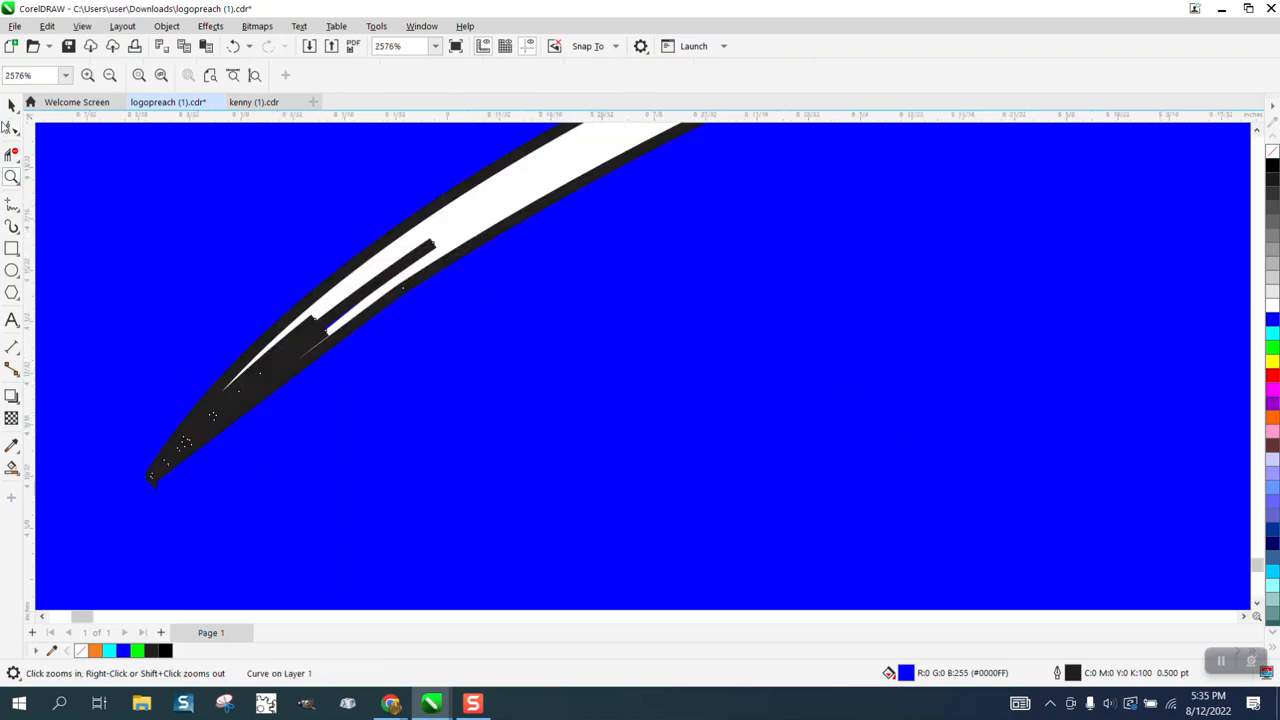
click(11, 127)
double_click(434, 243)
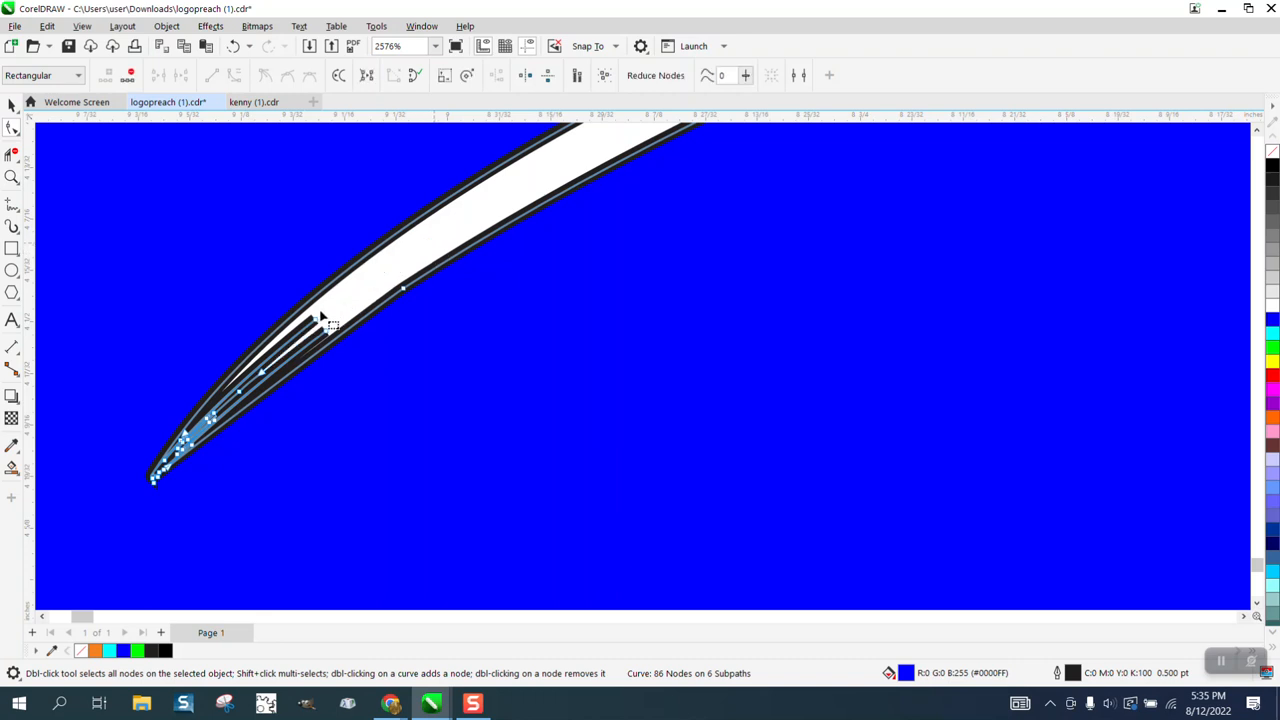
double_click(315, 319)
click(325, 331)
double_click(325, 331)
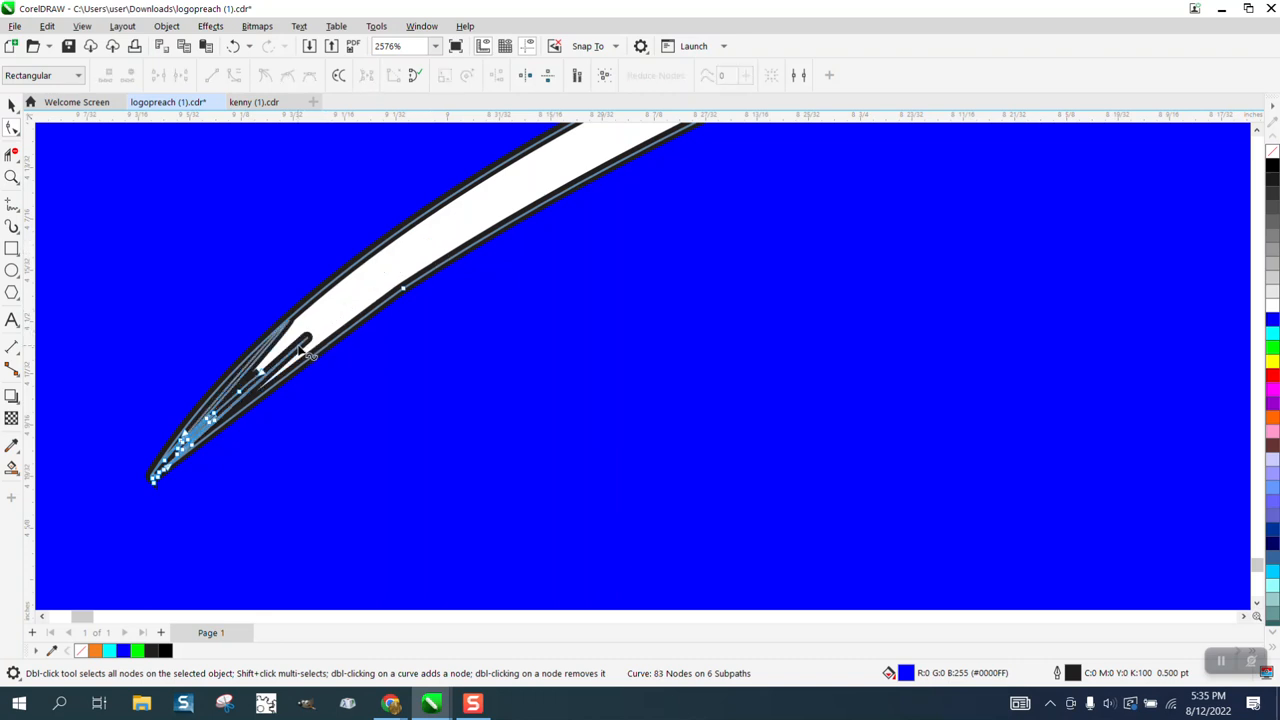
double_click(262, 371)
double_click(240, 391)
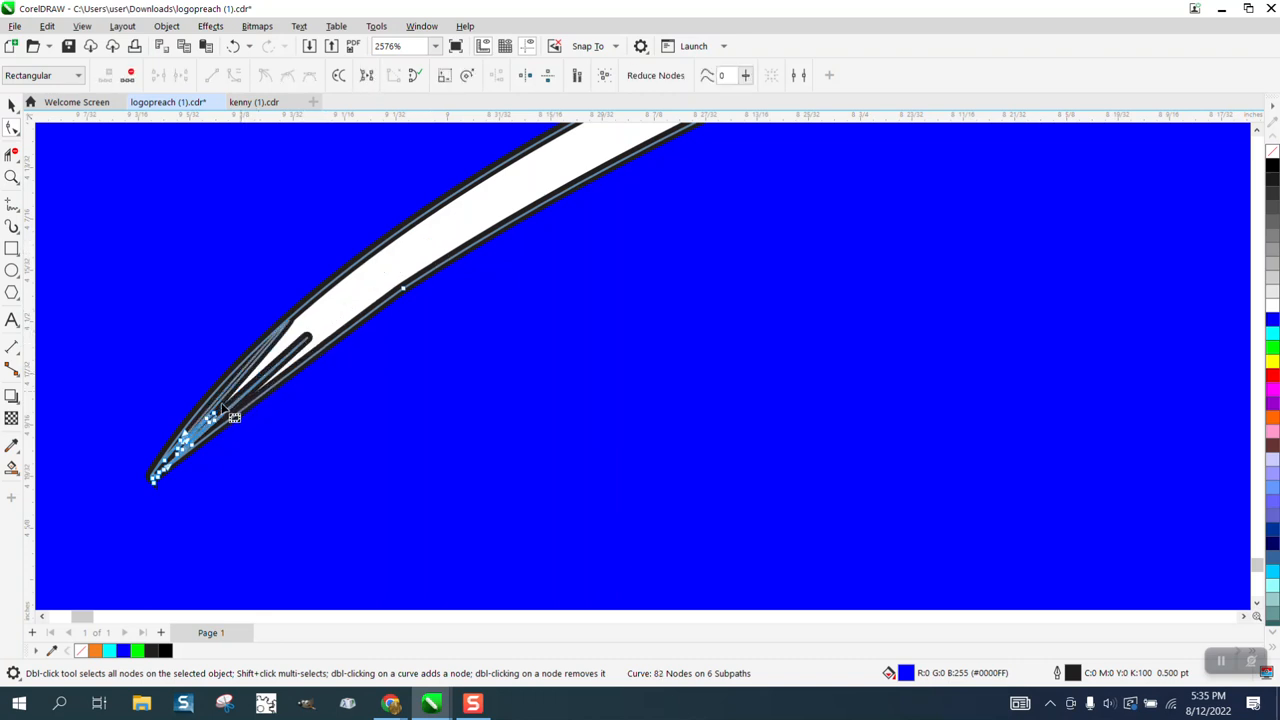
Undo the node edits and moves back to before the blue Smart Fill shape was created
scroll(206, 386, down, 3)
scroll(206, 386, down, 1)
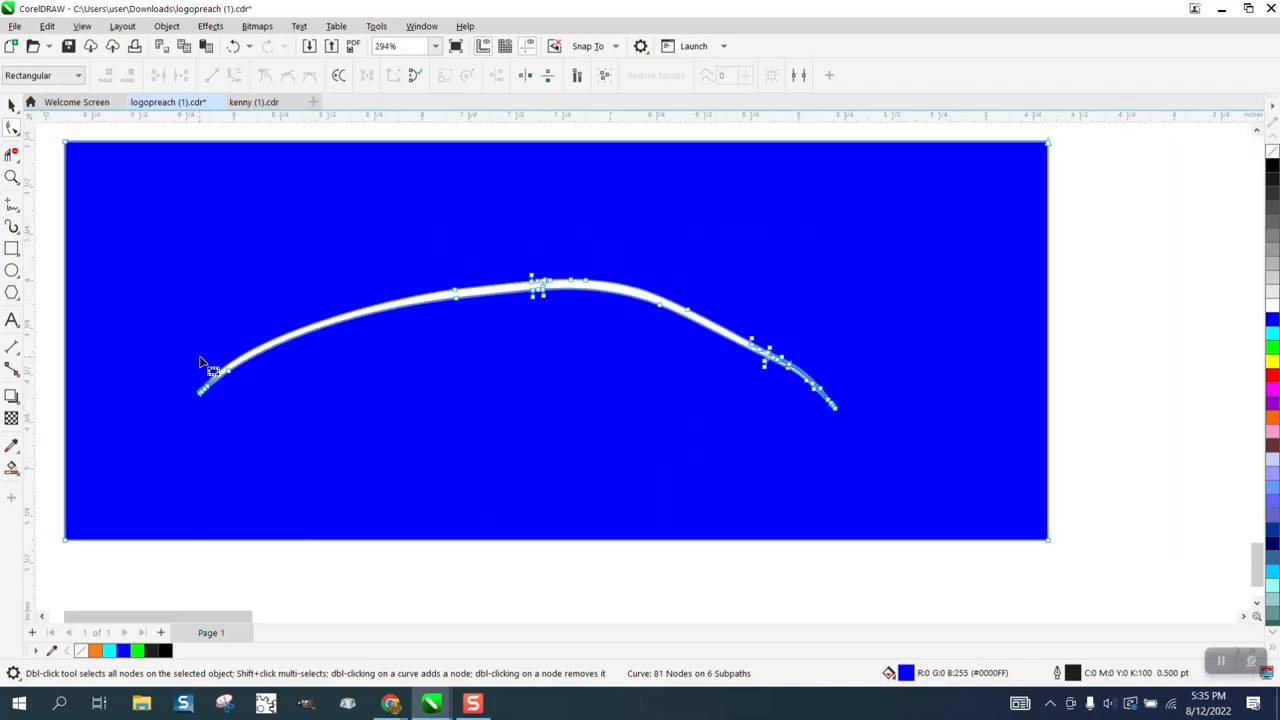
click(250, 50)
scroll(318, 183, down, 3)
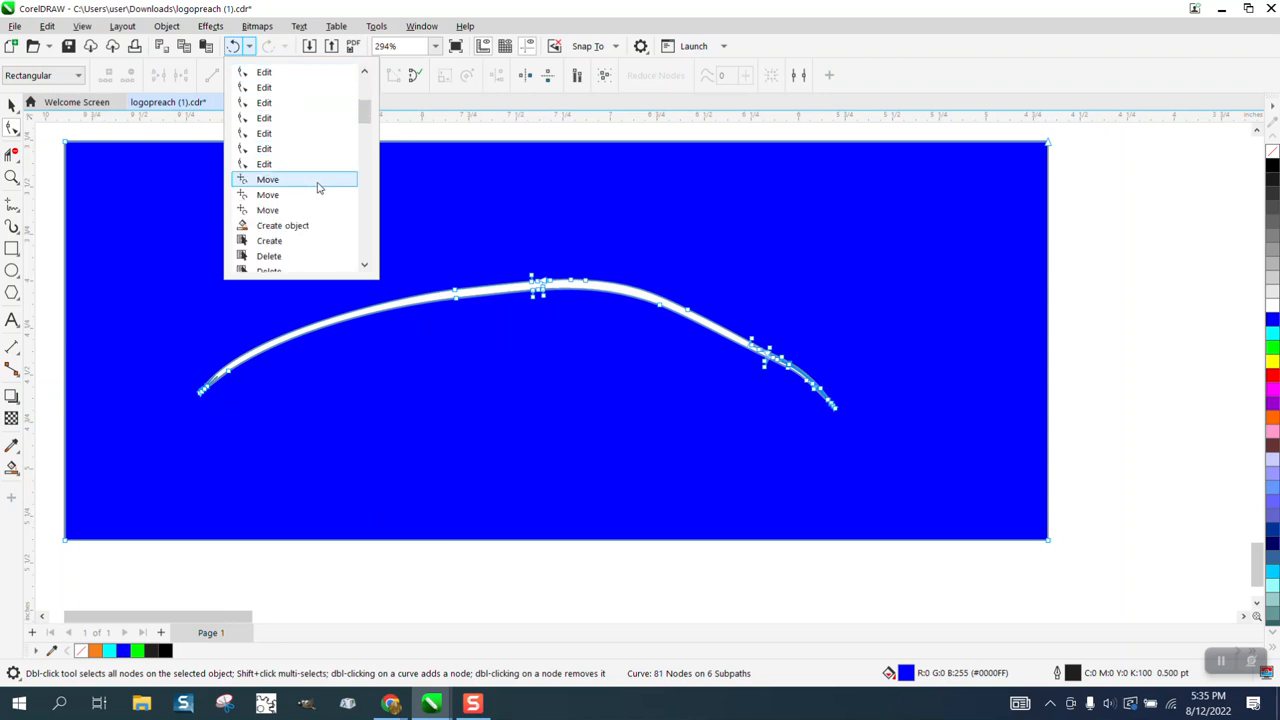
click(303, 136)
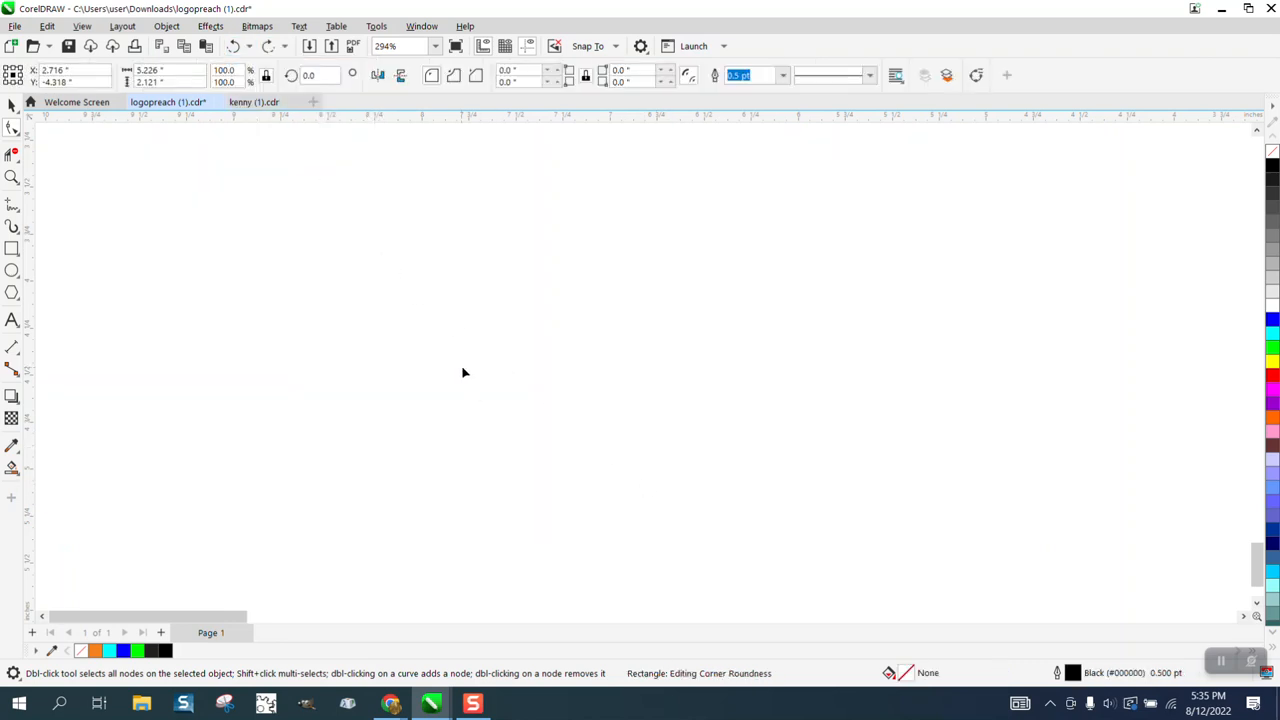
Delete the rectangle surrounding the original swoosh
scroll(464, 370, down, 5)
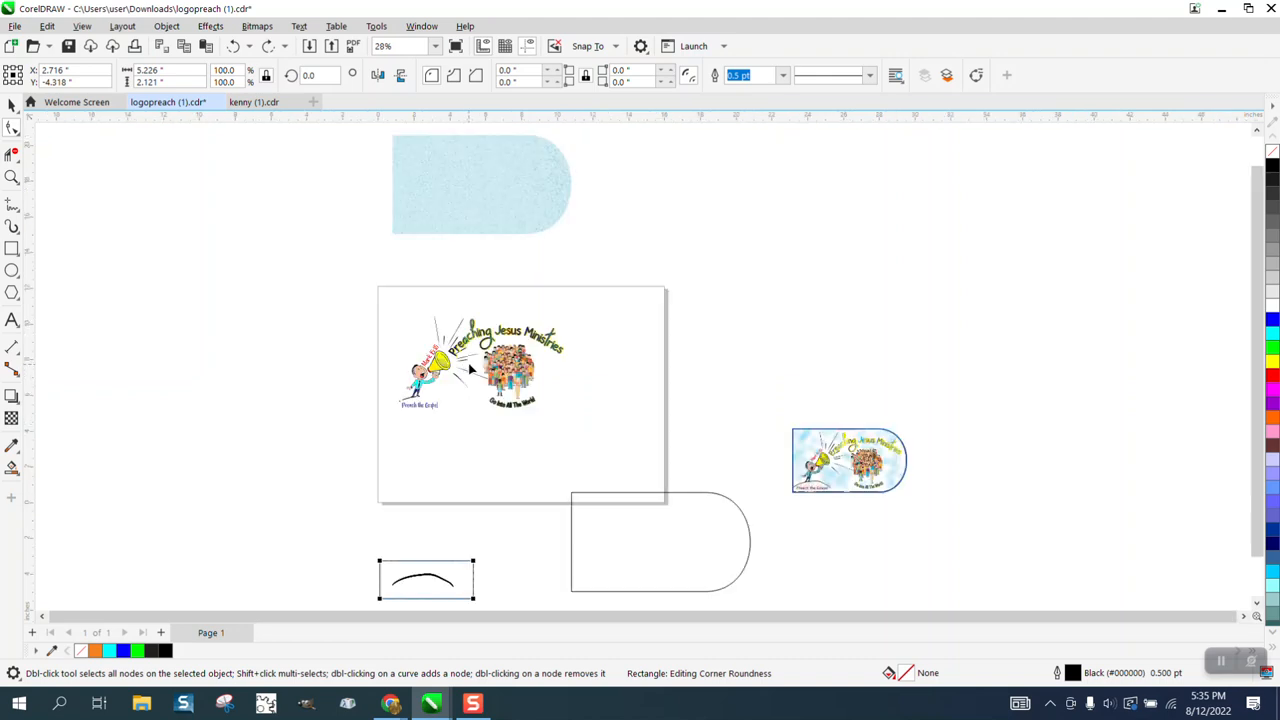
key(z)
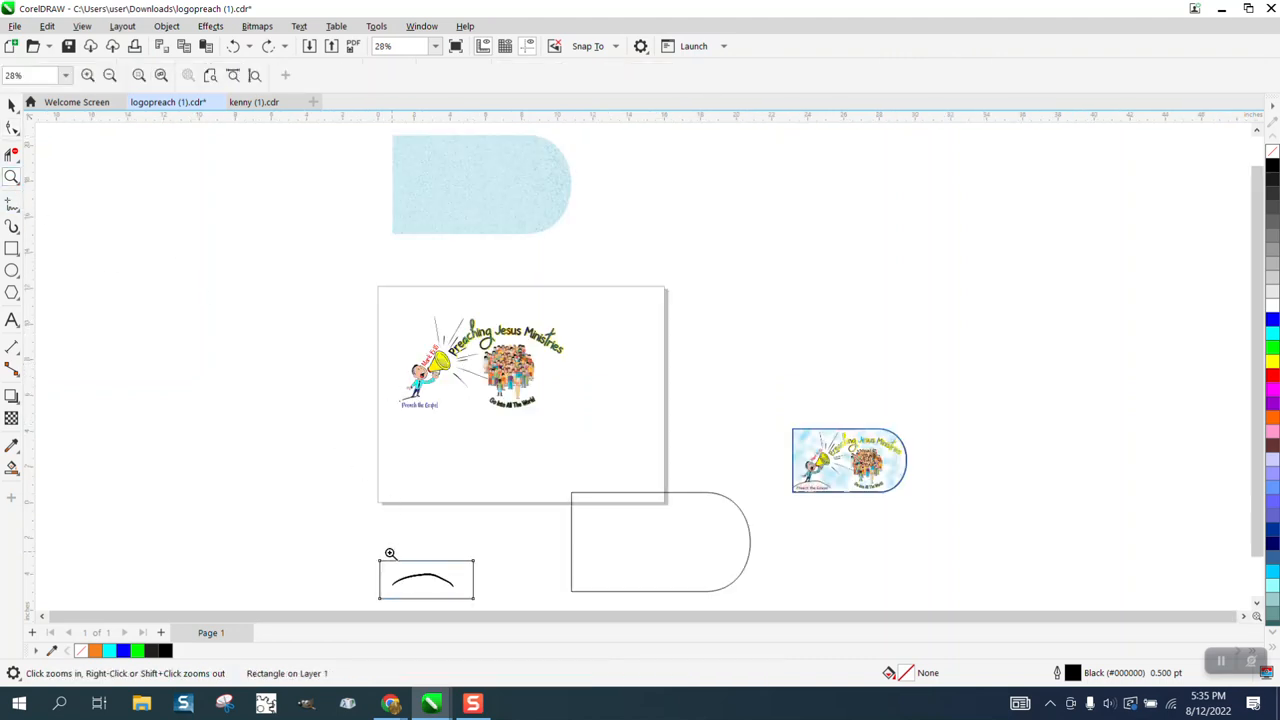
drag(389, 555, 530, 601)
scroll(491, 320, down, 1)
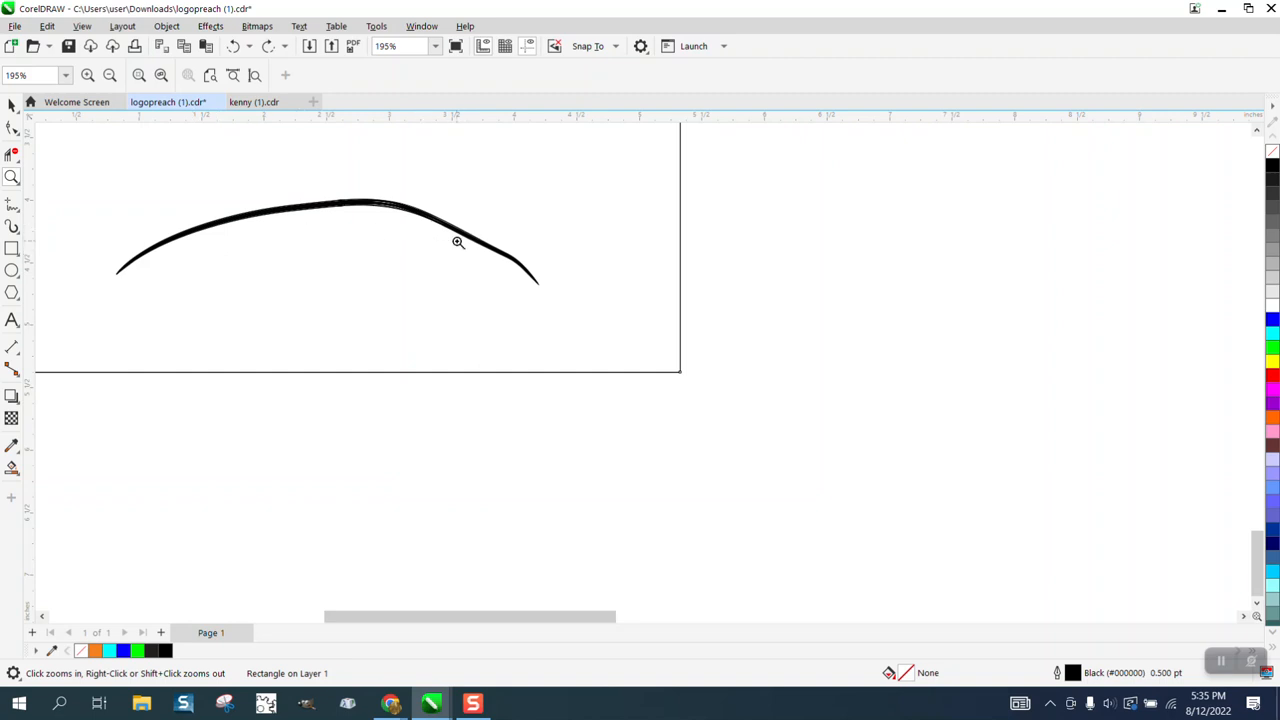
click(12, 104)
scroll(814, 280, down, 1)
click(699, 247)
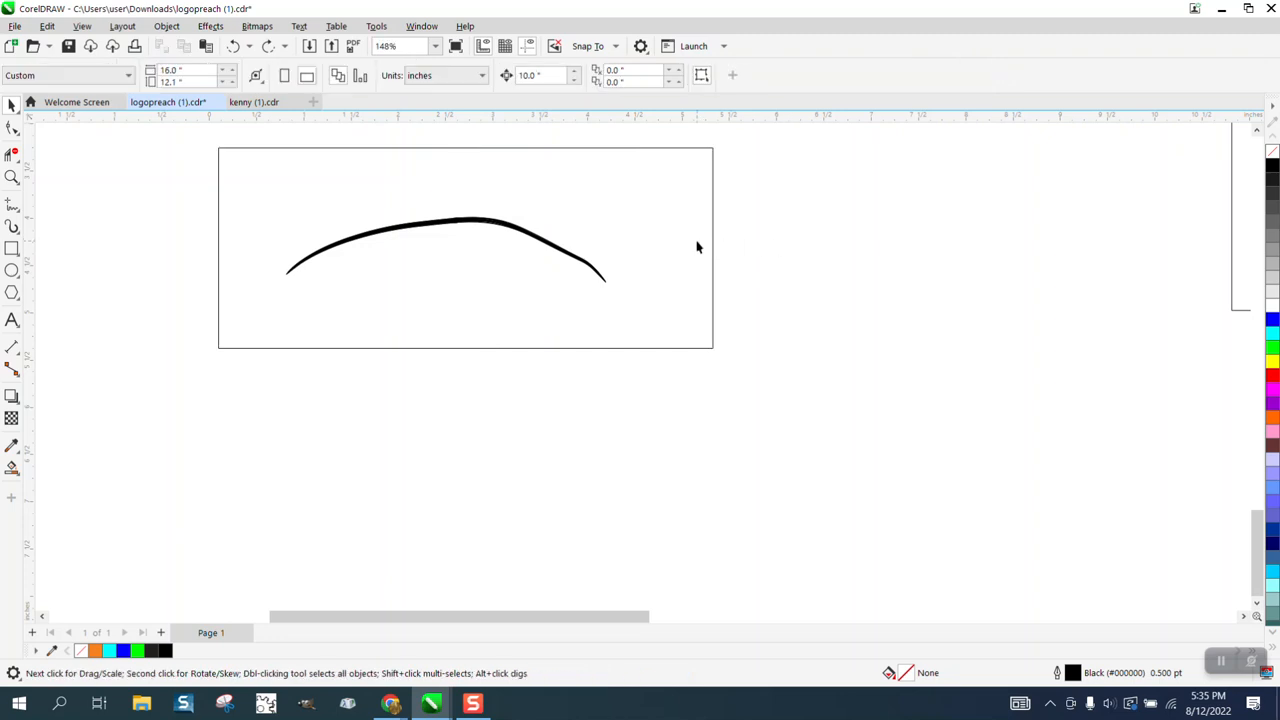
click(705, 242)
key(Delete)
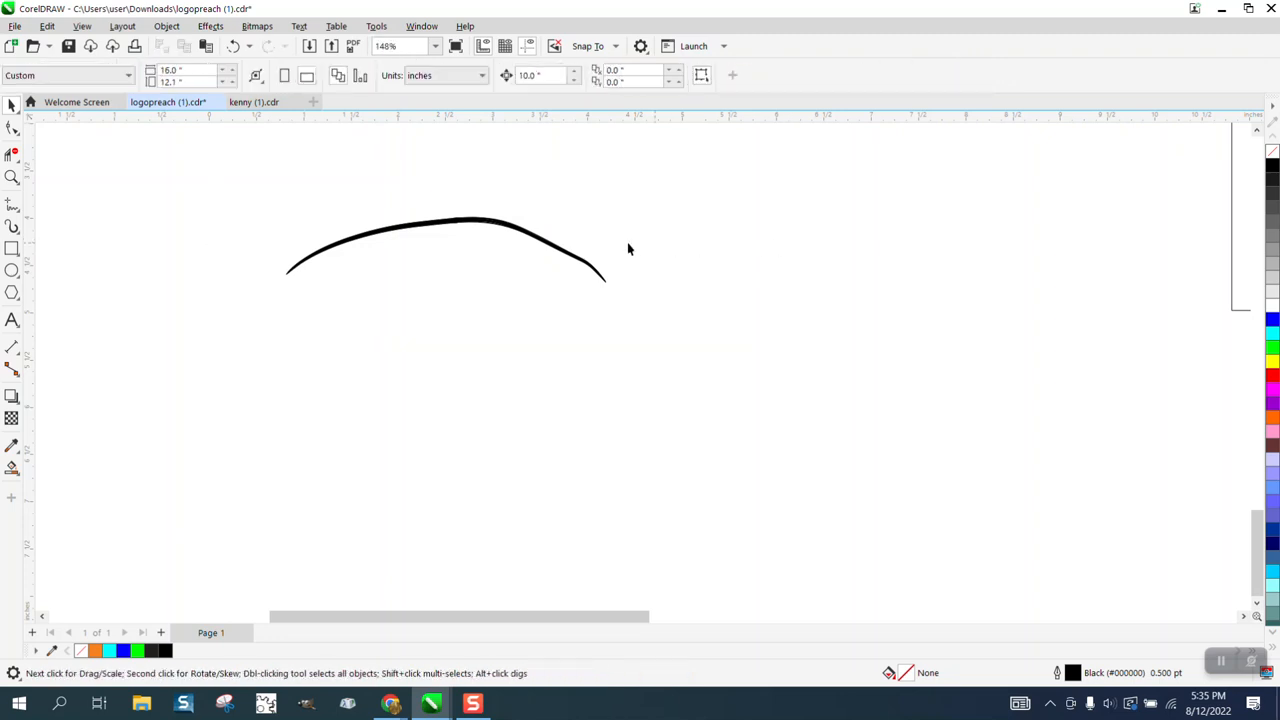
Select all of the swoosh's curves and set their outline width to 0.75 pt
click(534, 241)
click(434, 229)
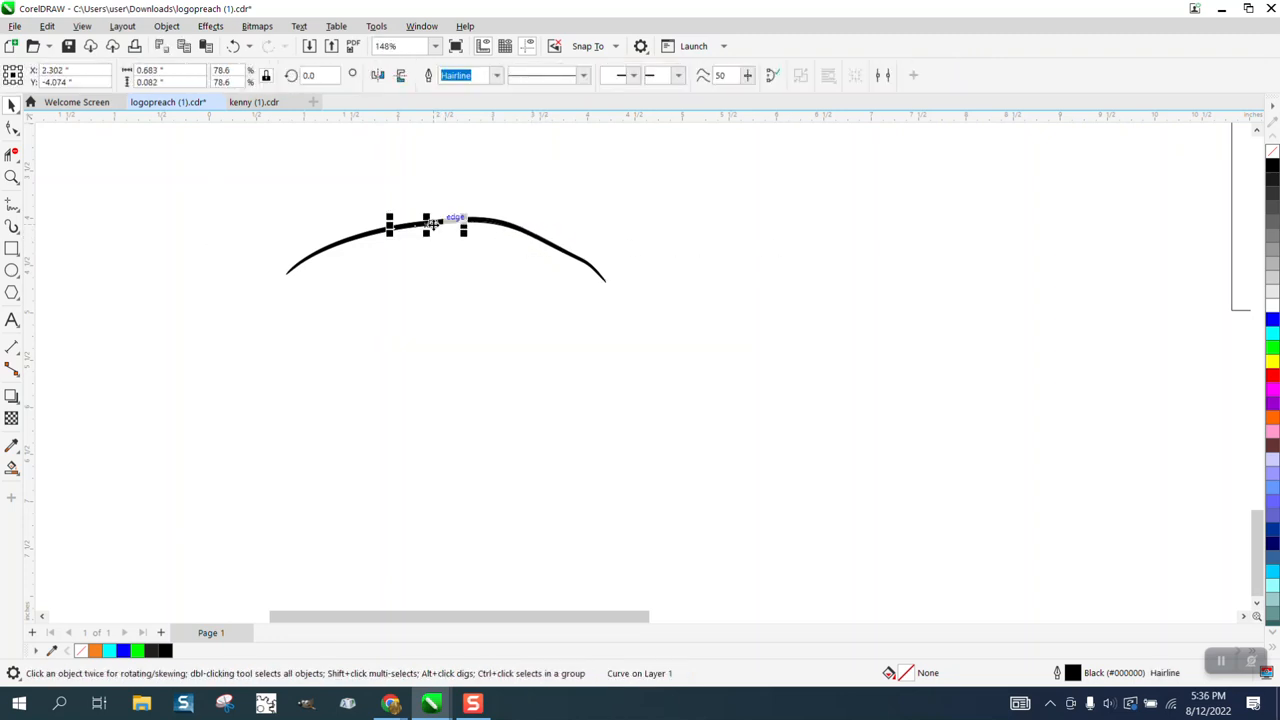
click(482, 228)
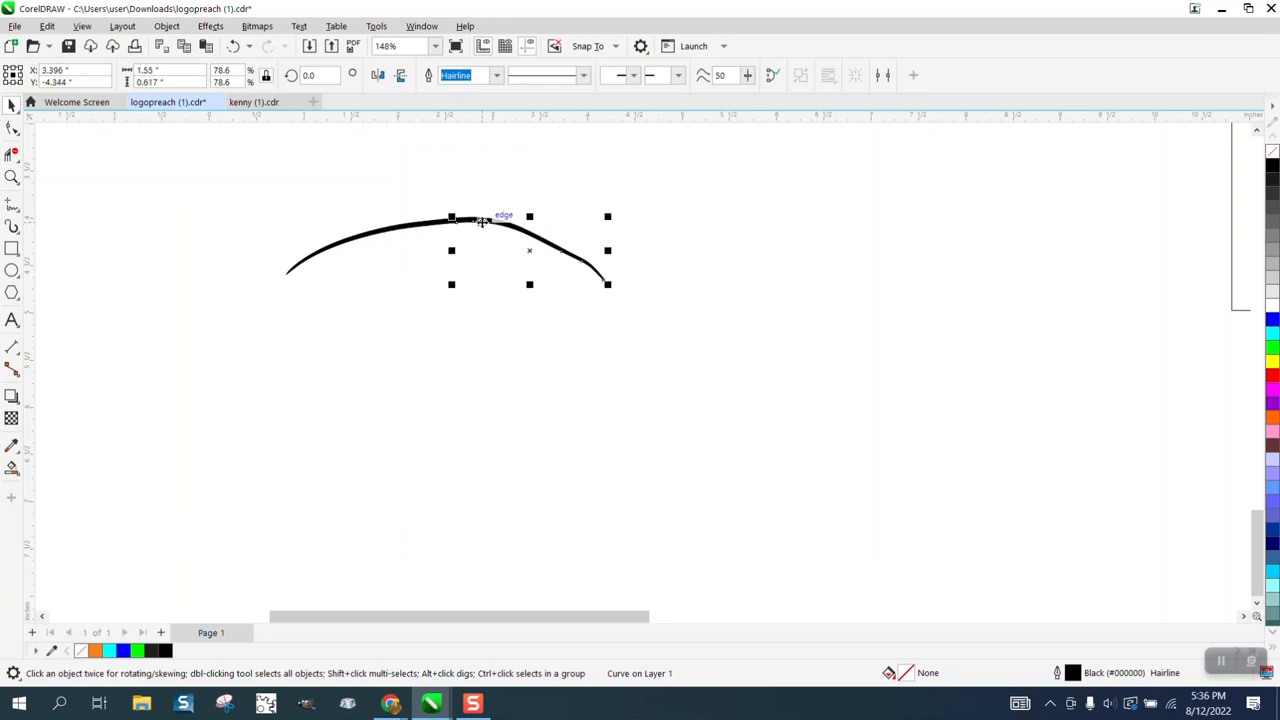
drag(253, 197, 267, 215)
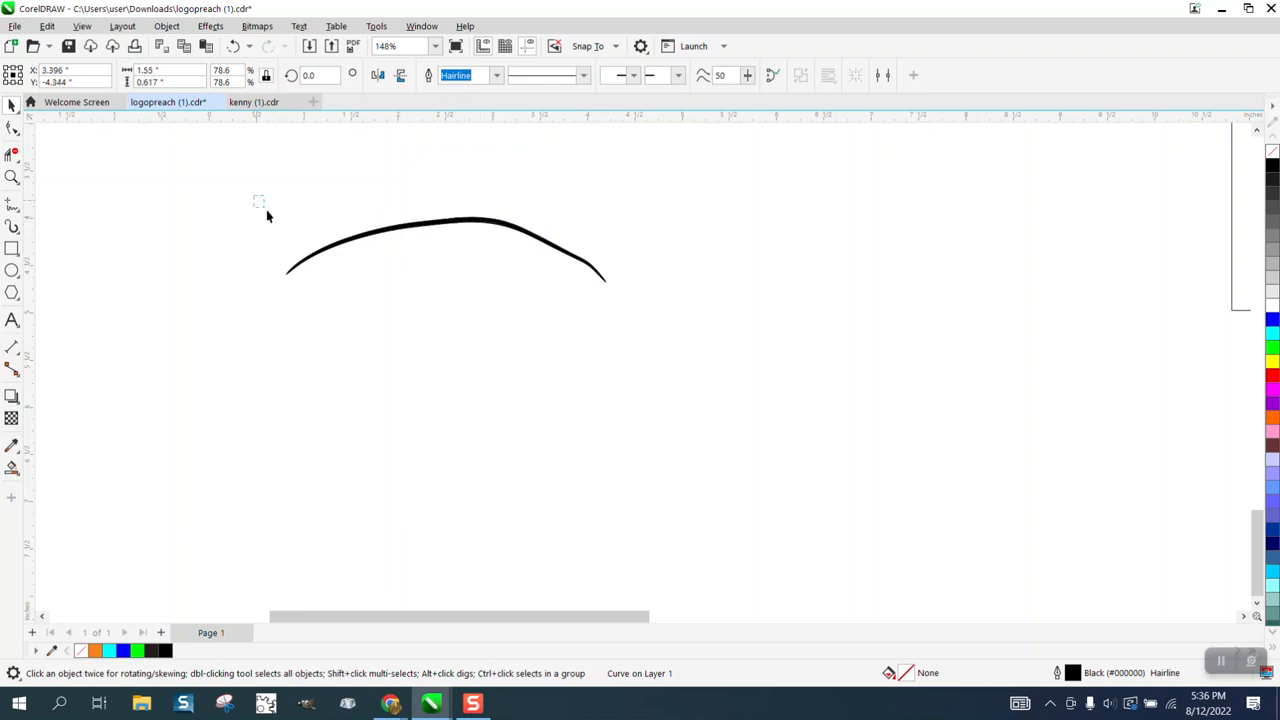
drag(756, 366, 756, 364)
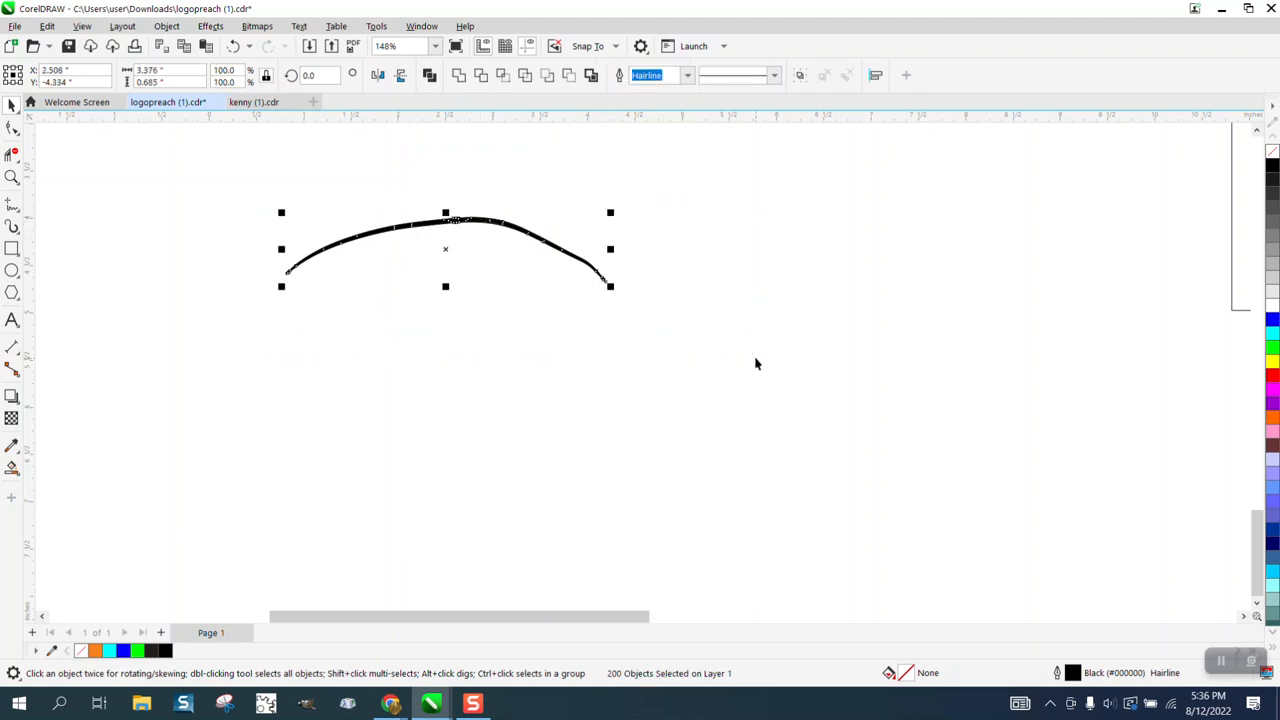
right_click(676, 262)
click(686, 78)
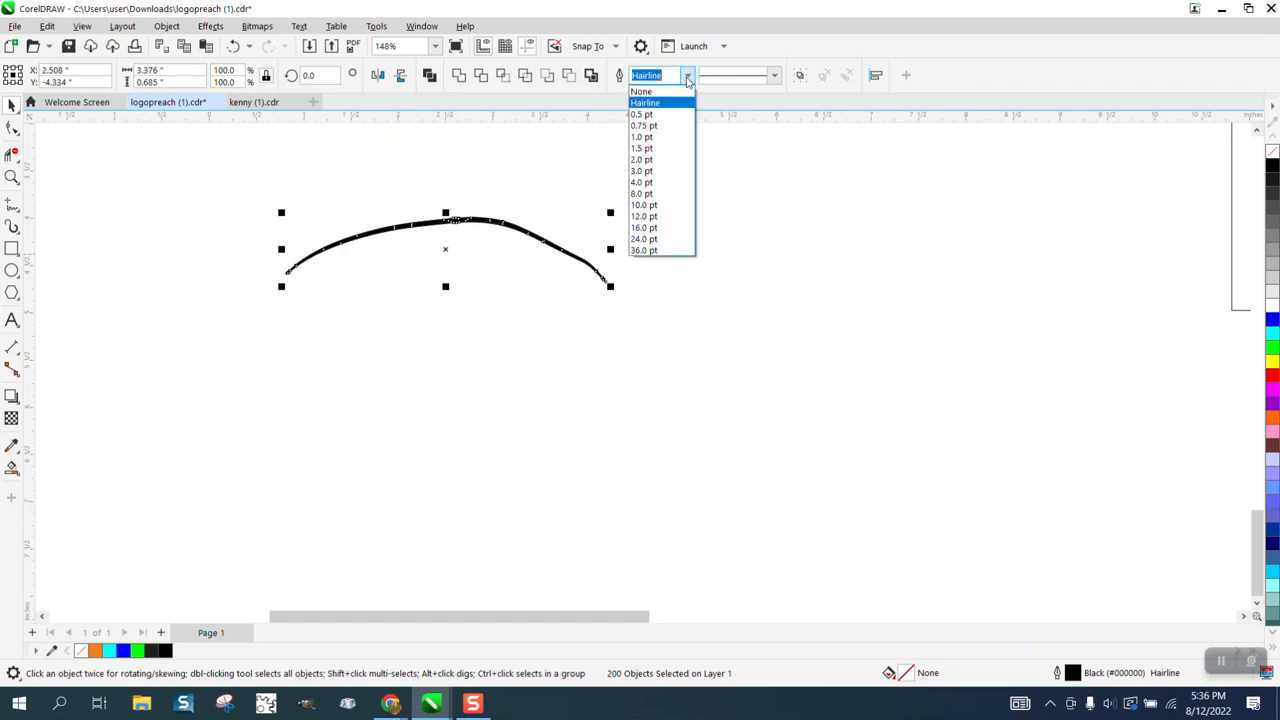
click(647, 127)
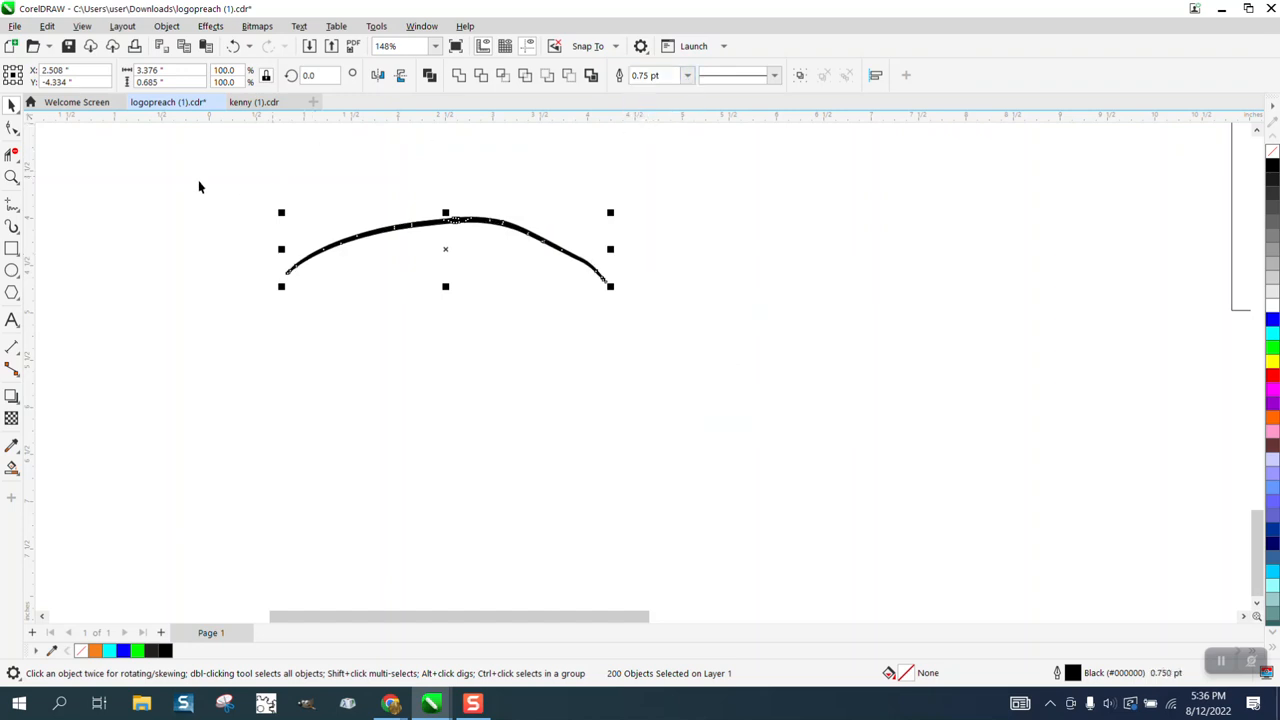
Check the thickened curves near the swoosh's peak and draw a rectangle about 4.03 by 1.31 inches around the swoosh
click(13, 177)
drag(426, 200, 549, 257)
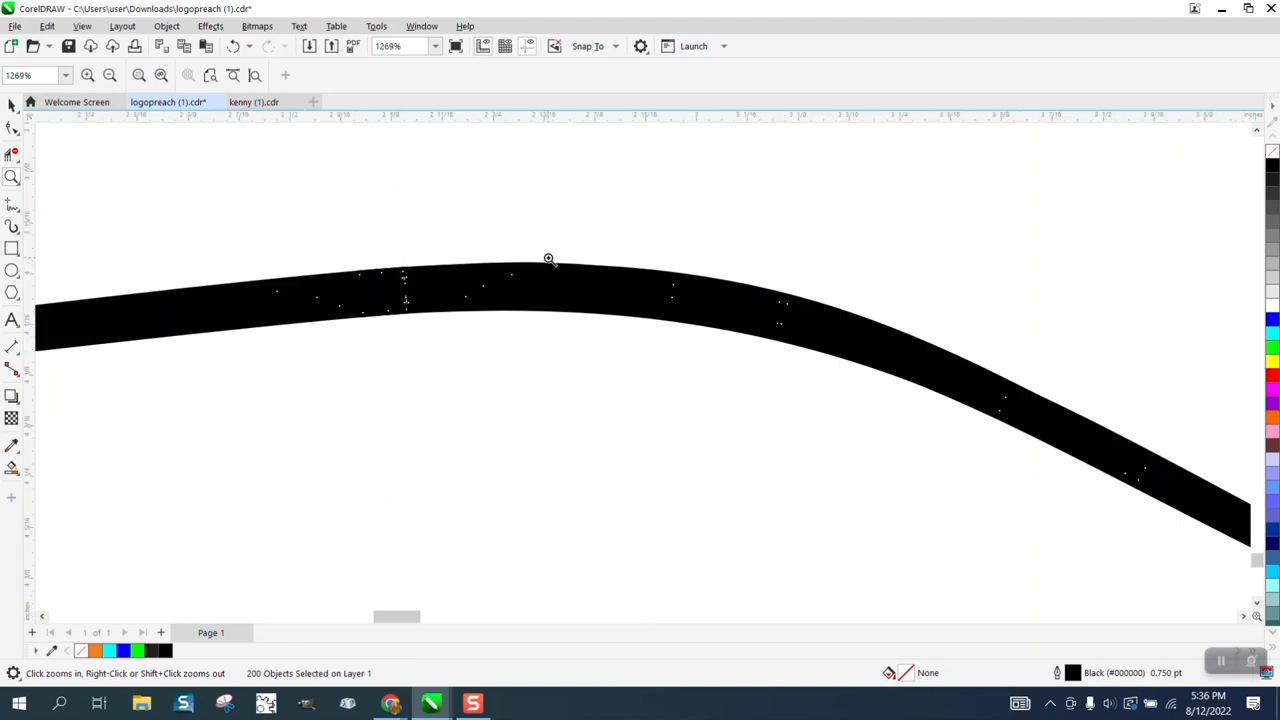
scroll(533, 247, down, 4)
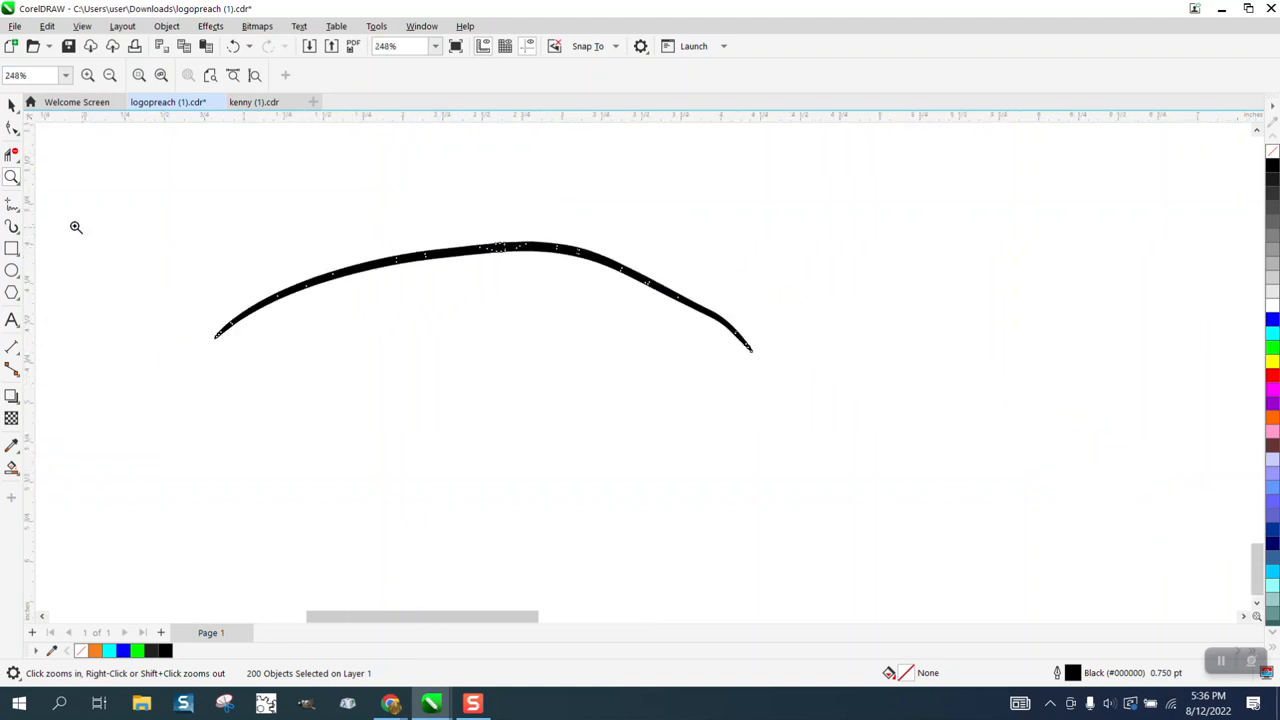
click(12, 250)
drag(178, 202, 818, 411)
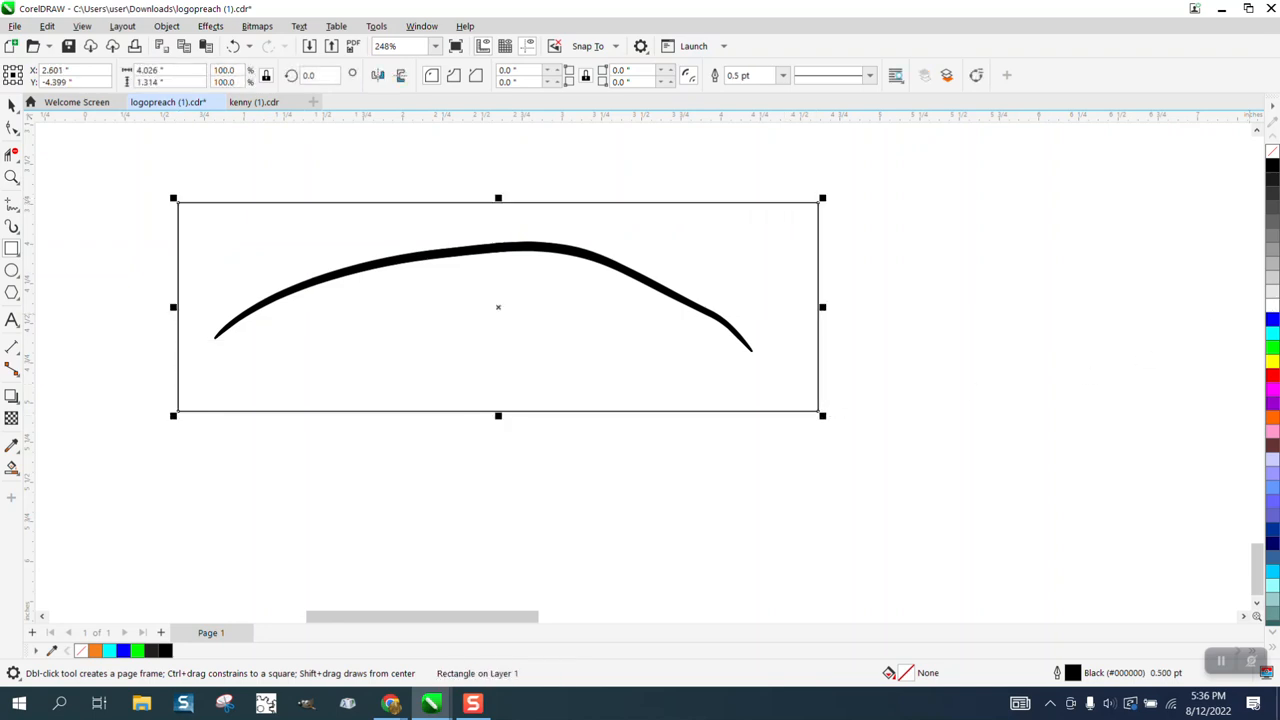
Smart Fill the area around the swoosh in blue and move the filled shape 10 inches to the right
click(12, 468)
click(320, 374)
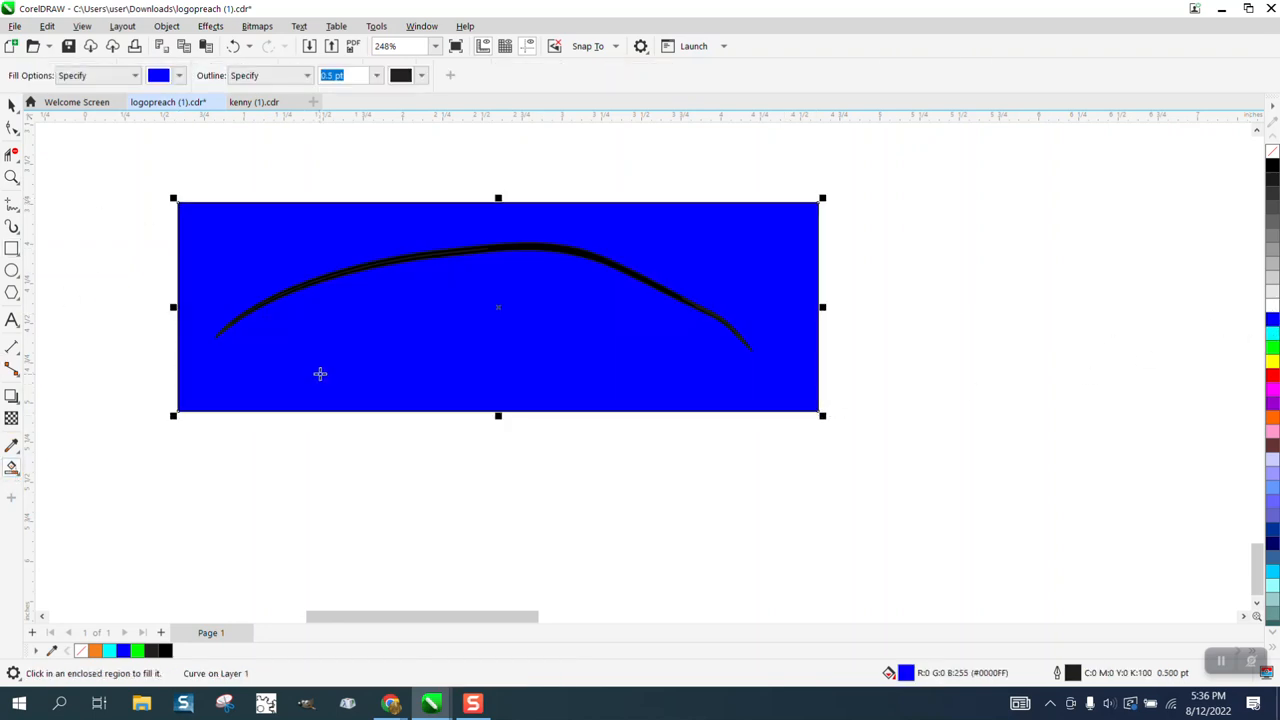
click(12, 104)
scroll(223, 194, down, 2)
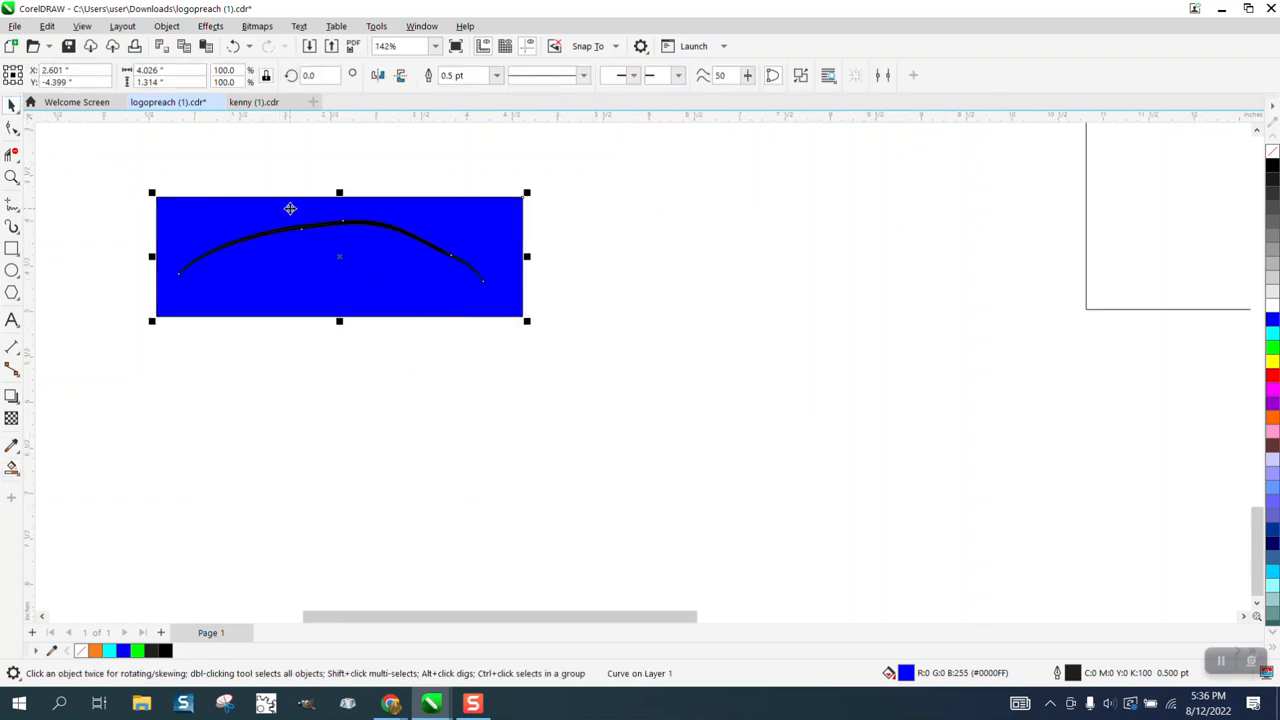
key(Right)
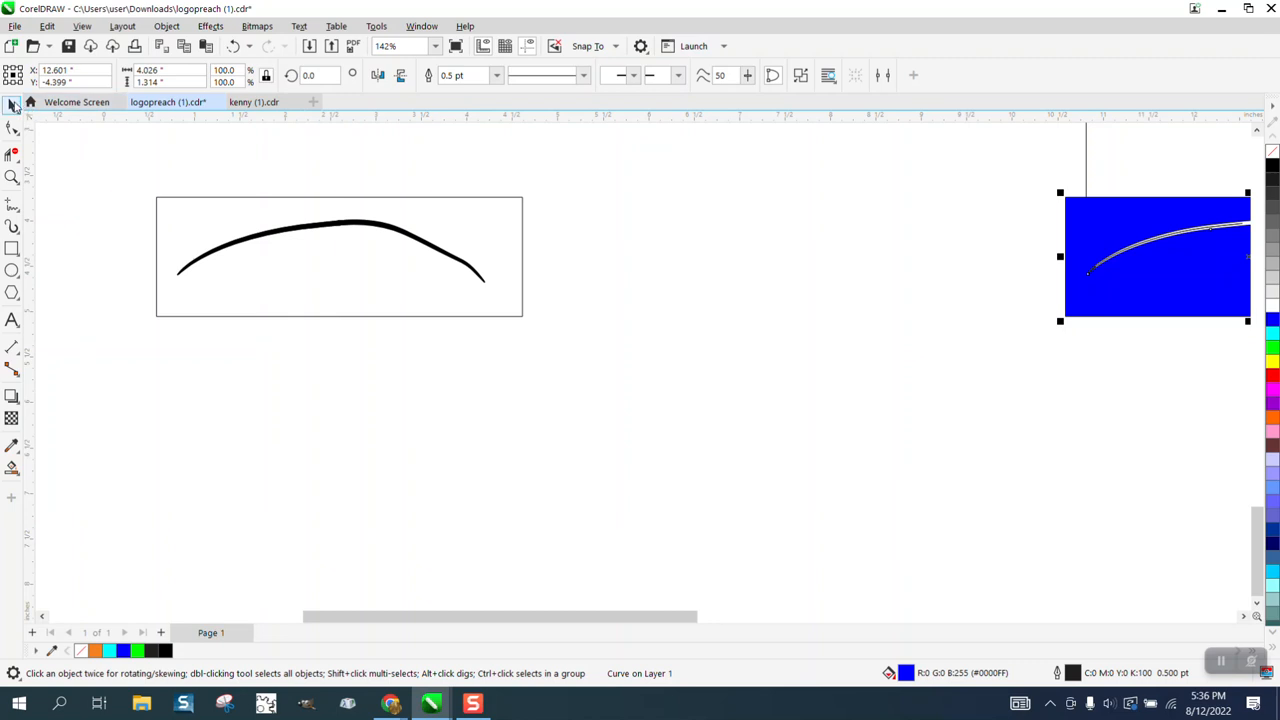
Select all of the original swoosh's curves inside the rectangle and set their outline width to 1.0 pt
click(316, 230)
drag(164, 153, 502, 344)
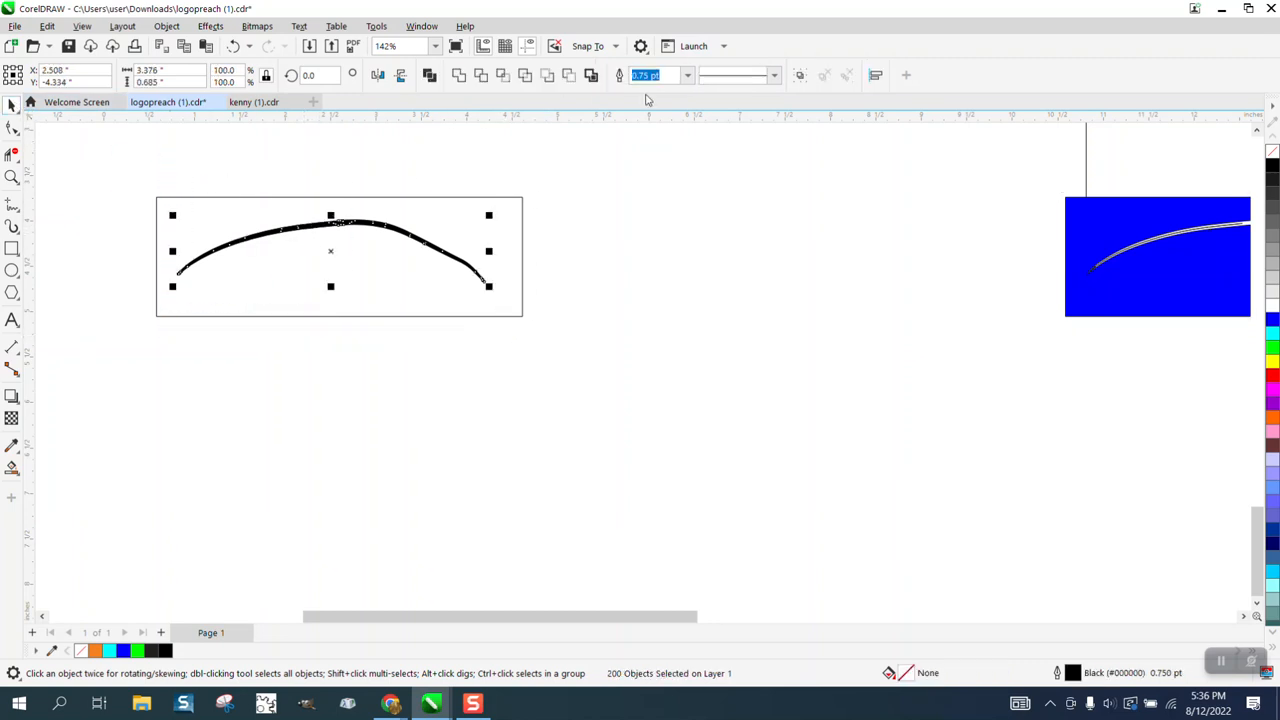
click(687, 76)
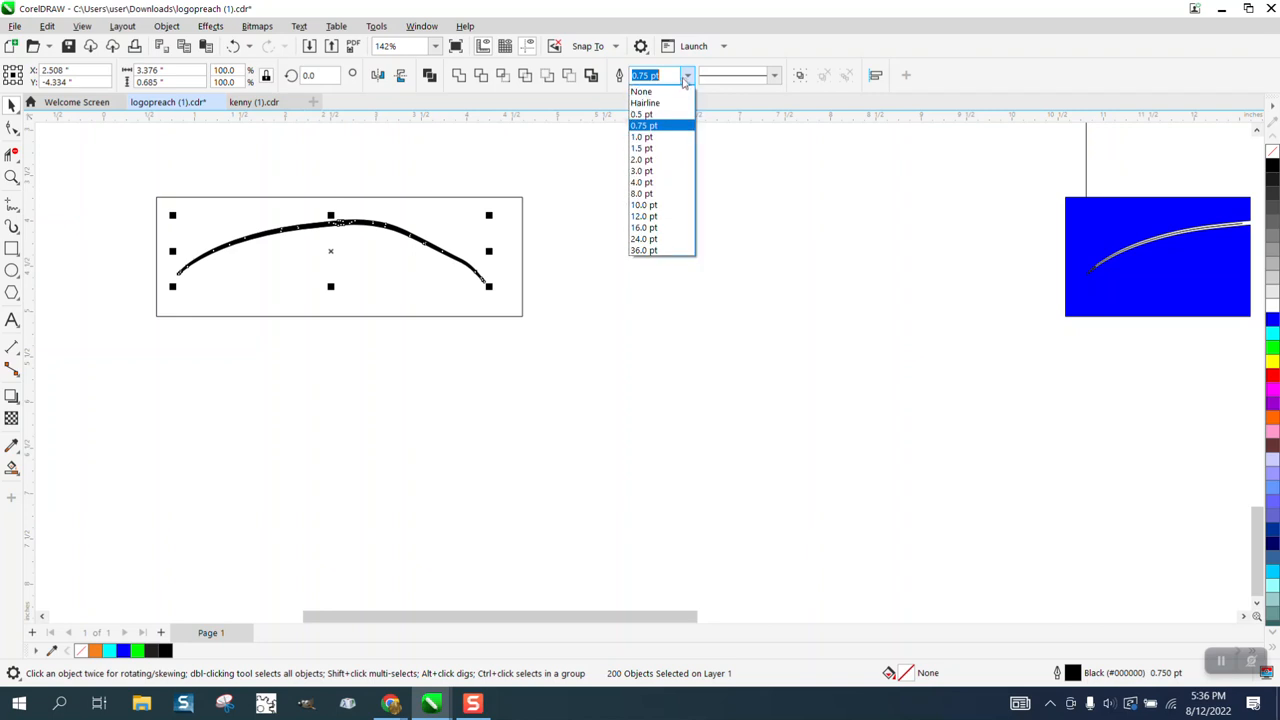
click(645, 142)
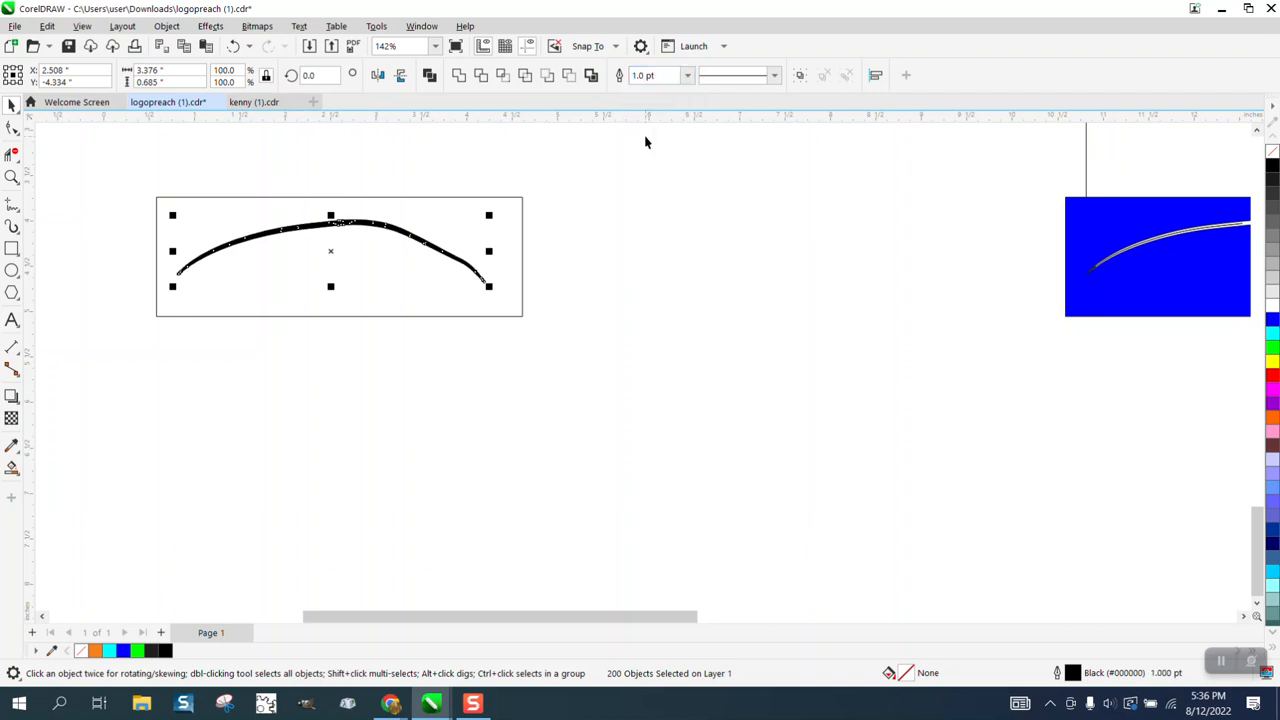
Smart Fill the area around the 1.0 pt swoosh in blue and move the filled shape 10 inches down
click(12, 467)
click(243, 296)
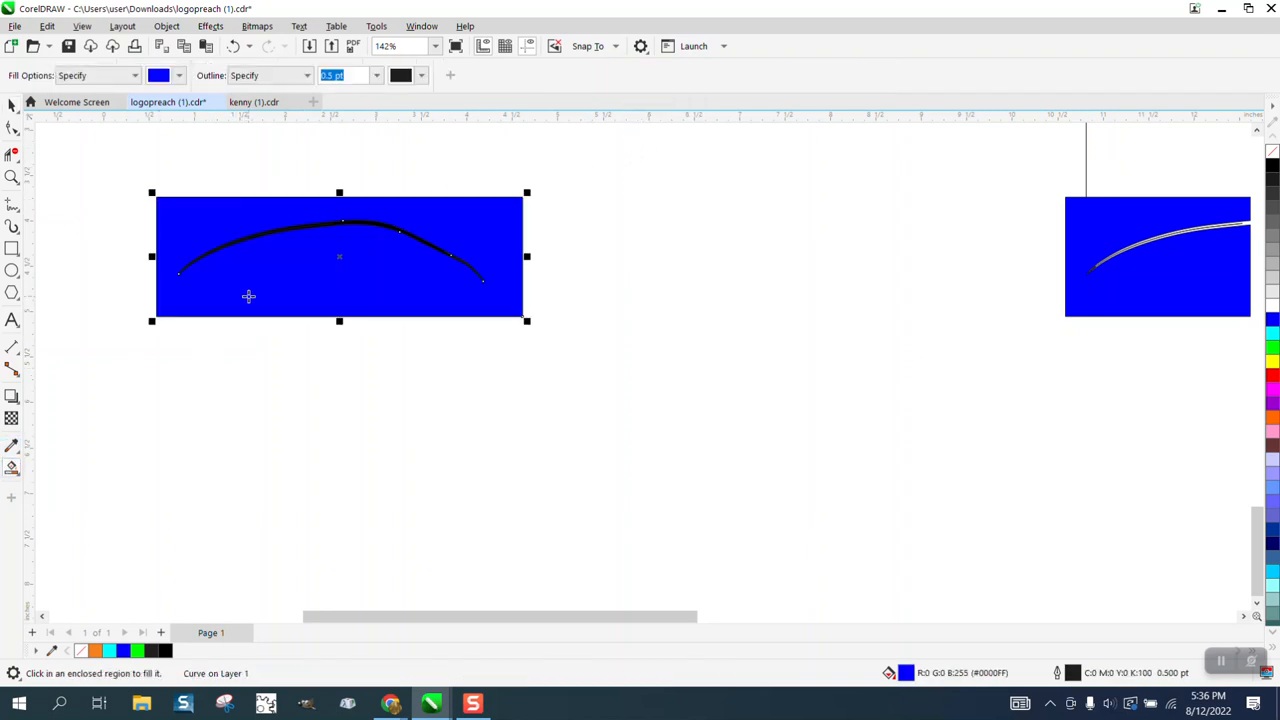
key(ctrl+z)
Move the first blue shape from the far right to just below and right of the original swoosh
scroll(357, 309, down, 3)
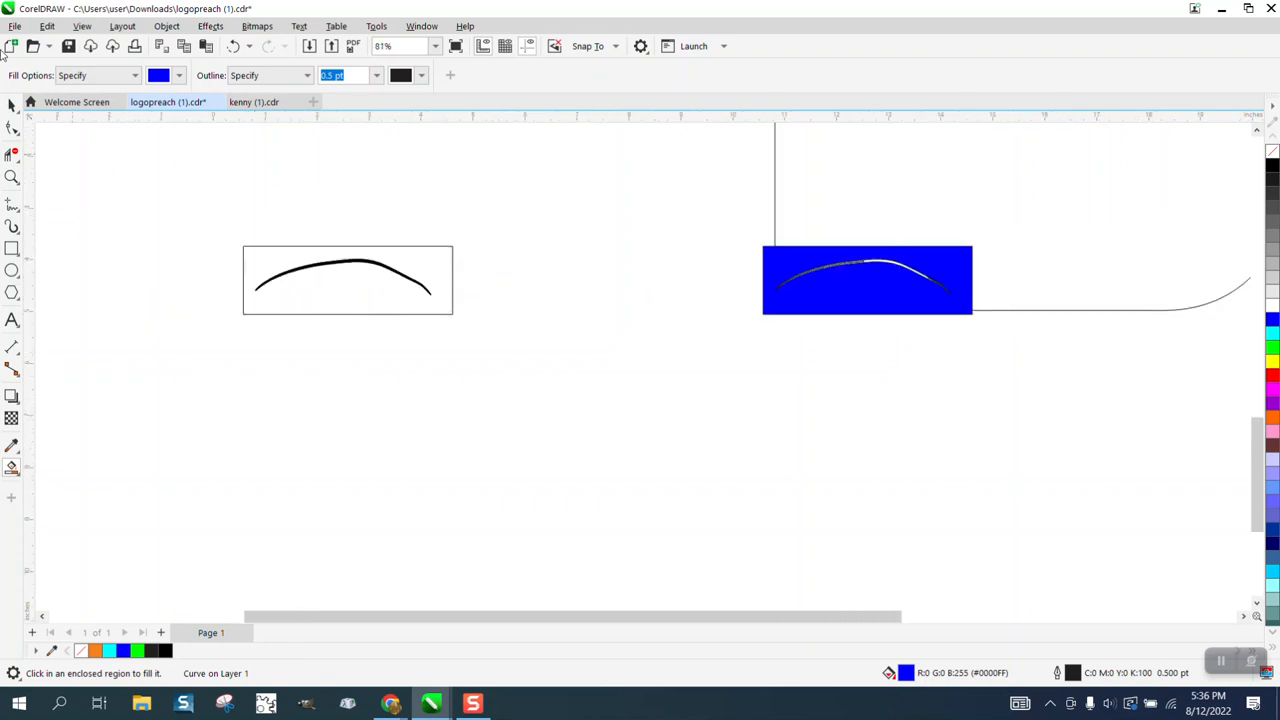
click(12, 104)
drag(764, 300, 577, 374)
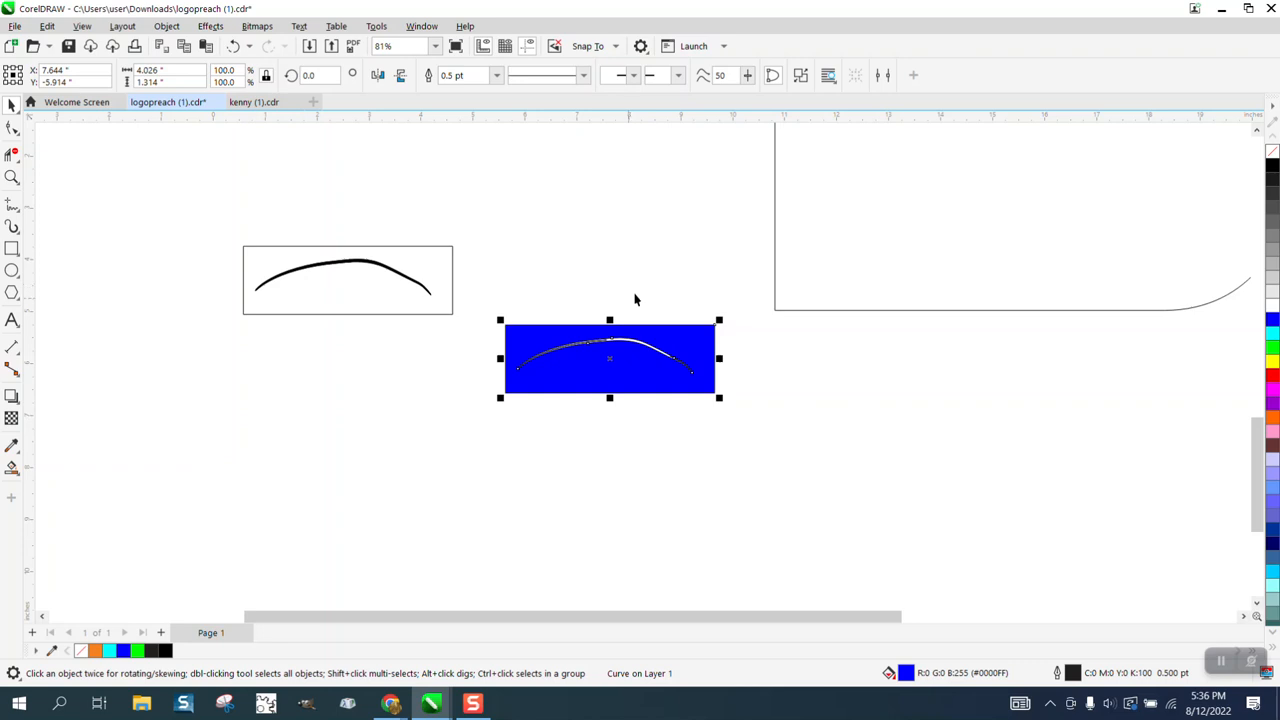
Select the blue shape below the original artwork and examine its swoosh cut-out for leftover inner lines
scroll(630, 295, down, 3)
key(z)
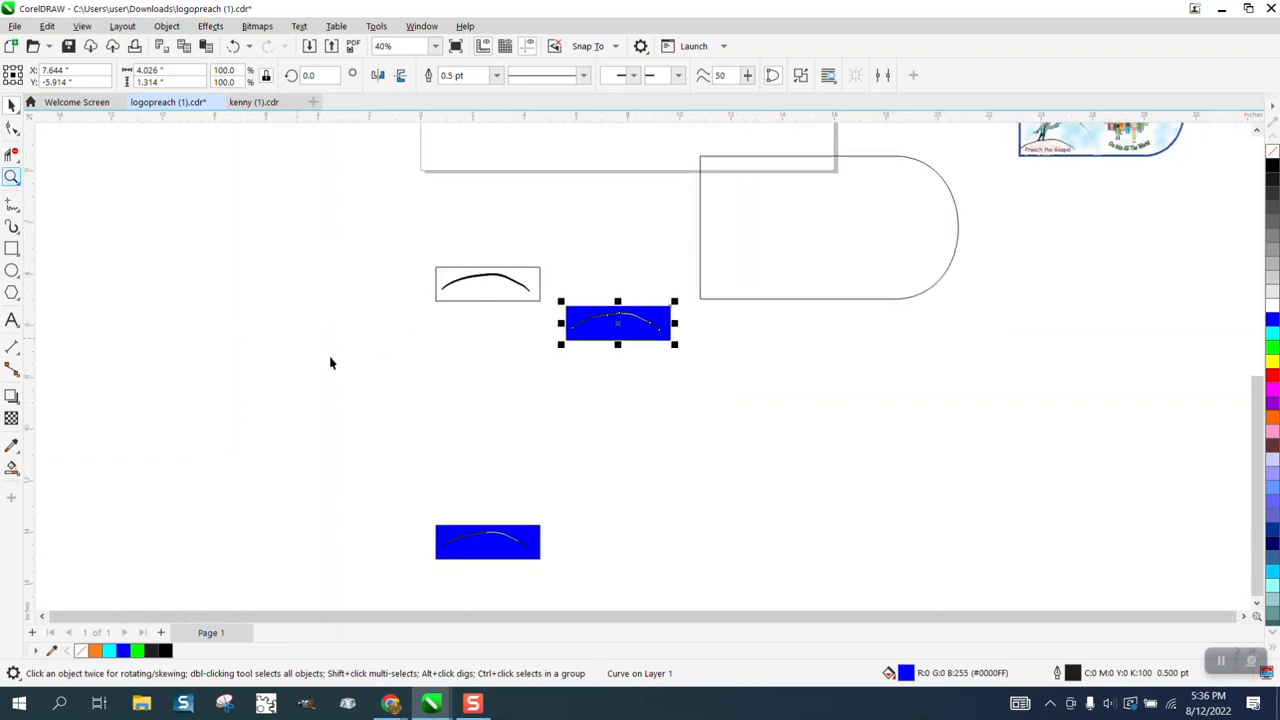
key(space)
drag(418, 512, 577, 572)
click(10, 178)
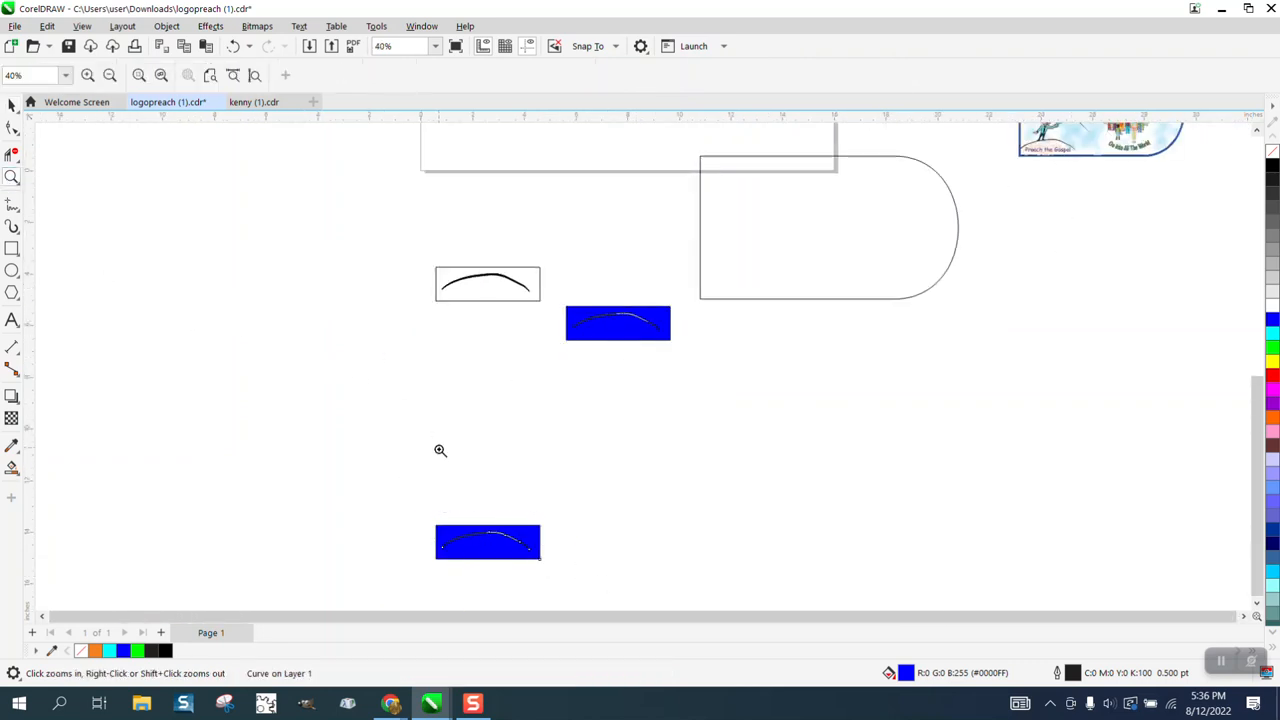
drag(434, 507, 611, 574)
Undo the first blue shape's last move and return to the original swoosh inside its rectangle
scroll(526, 425, down, 3)
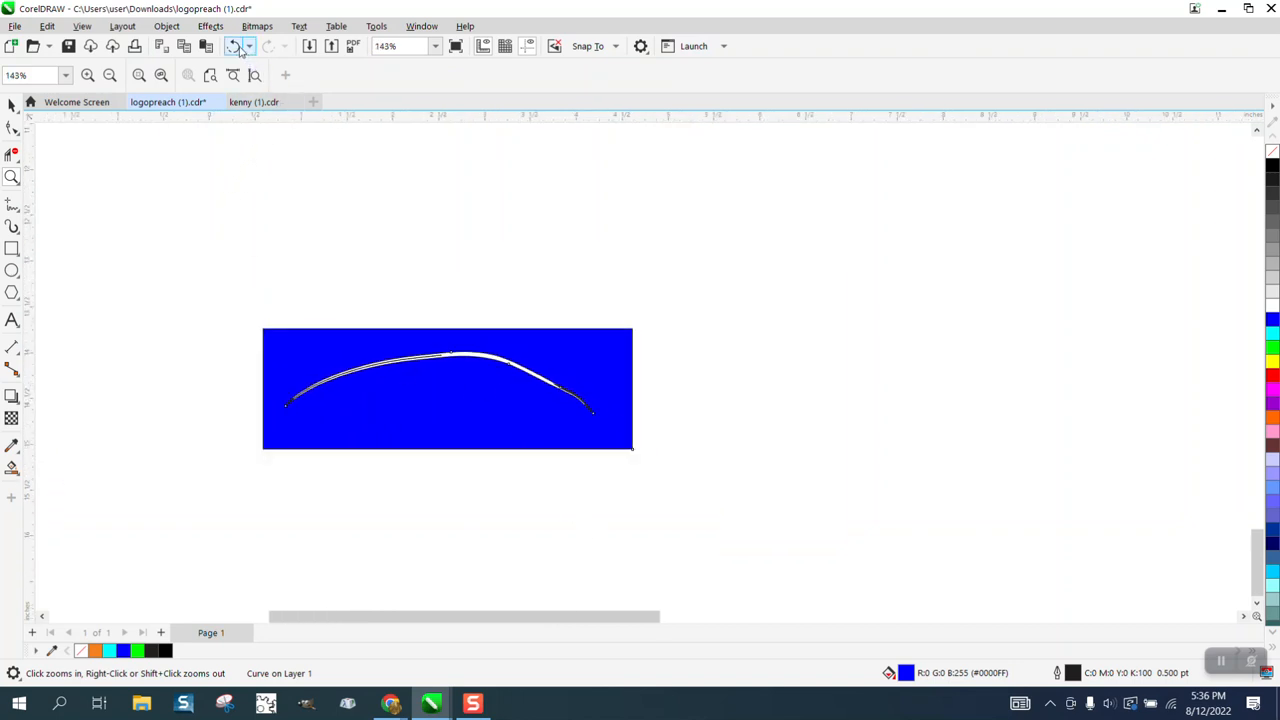
scroll(506, 386, down, 5)
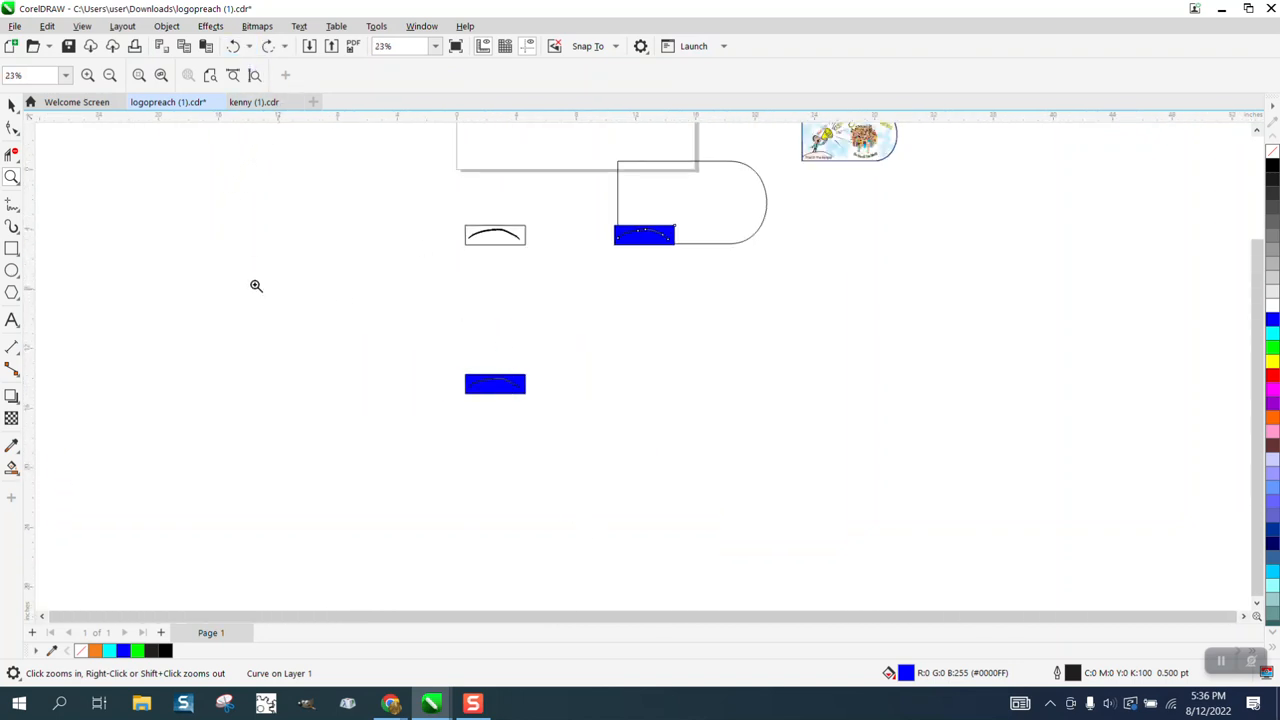
drag(458, 212, 581, 281)
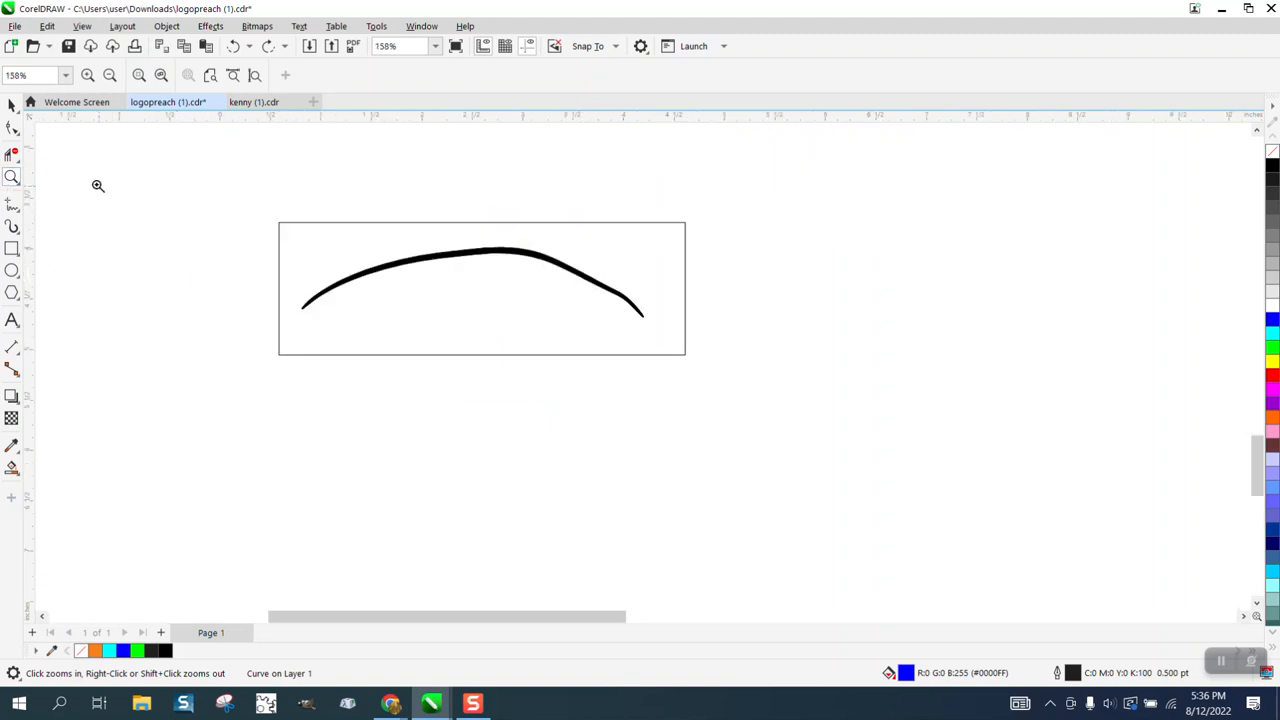
Delete the rectangle around the original swoosh and group all of the swoosh's curves
click(12, 105)
click(375, 222)
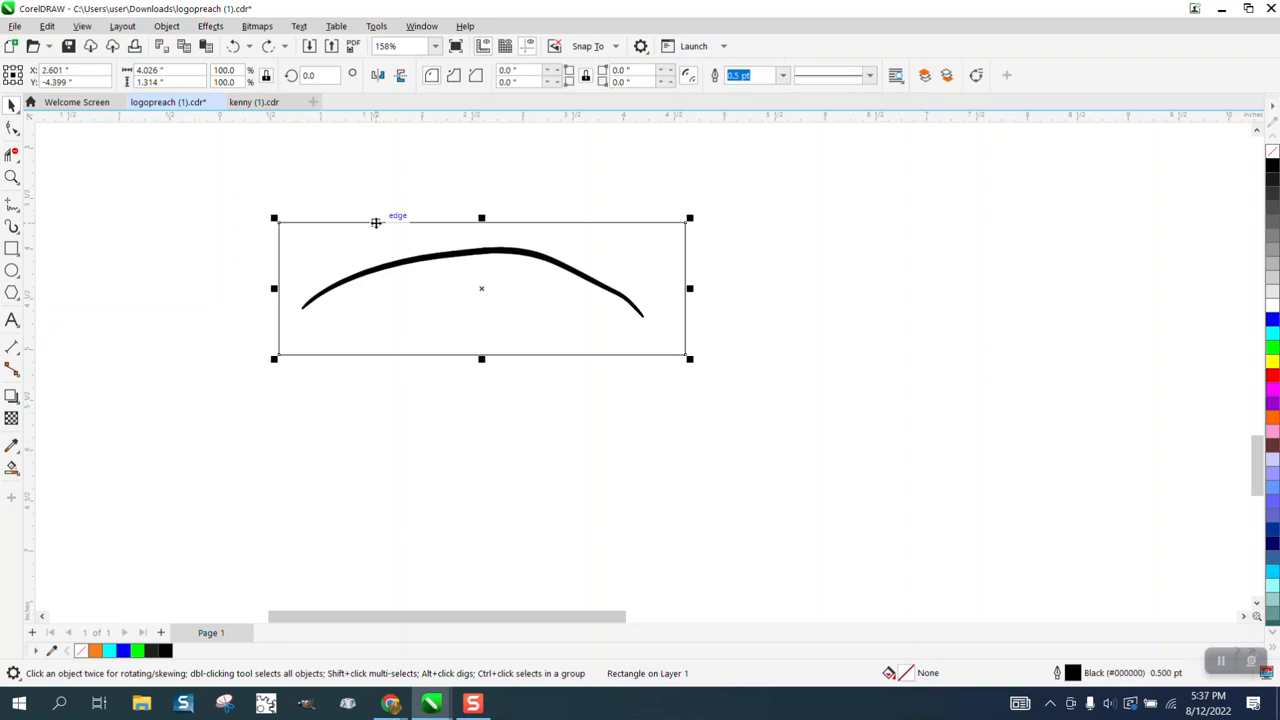
key(Delete)
key(ctrl+a)
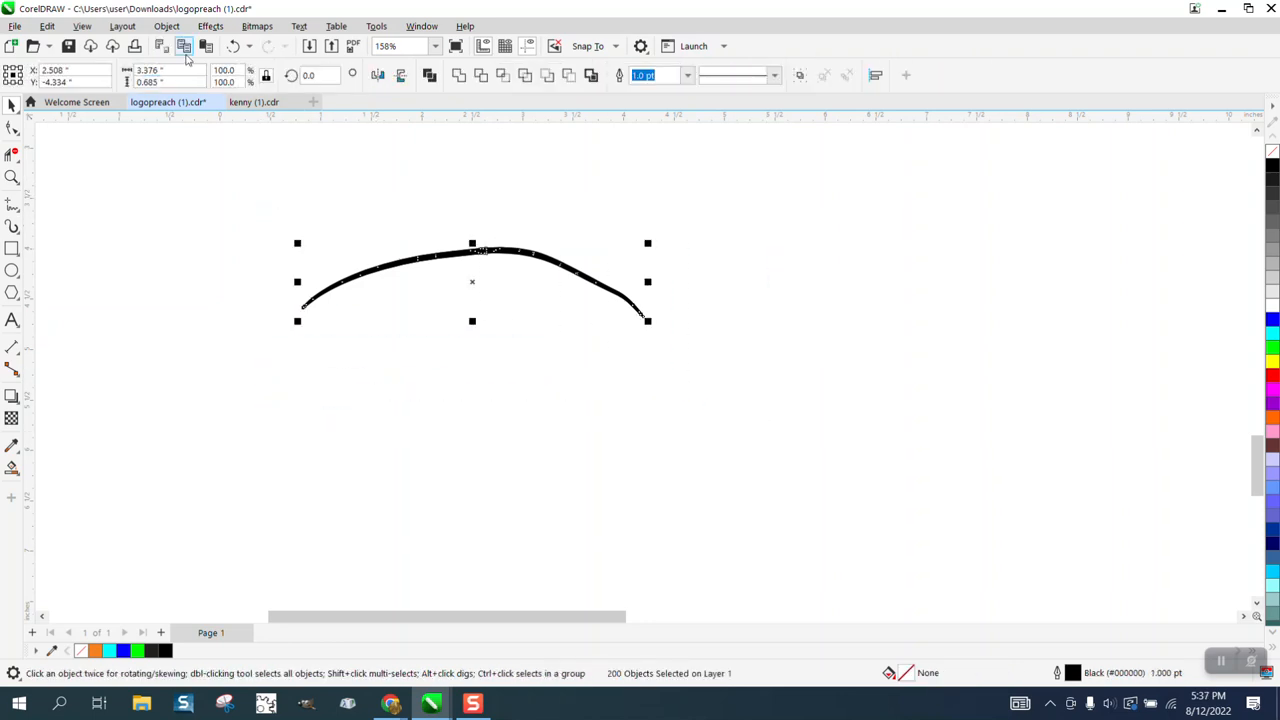
click(166, 26)
mouse_move(194, 290)
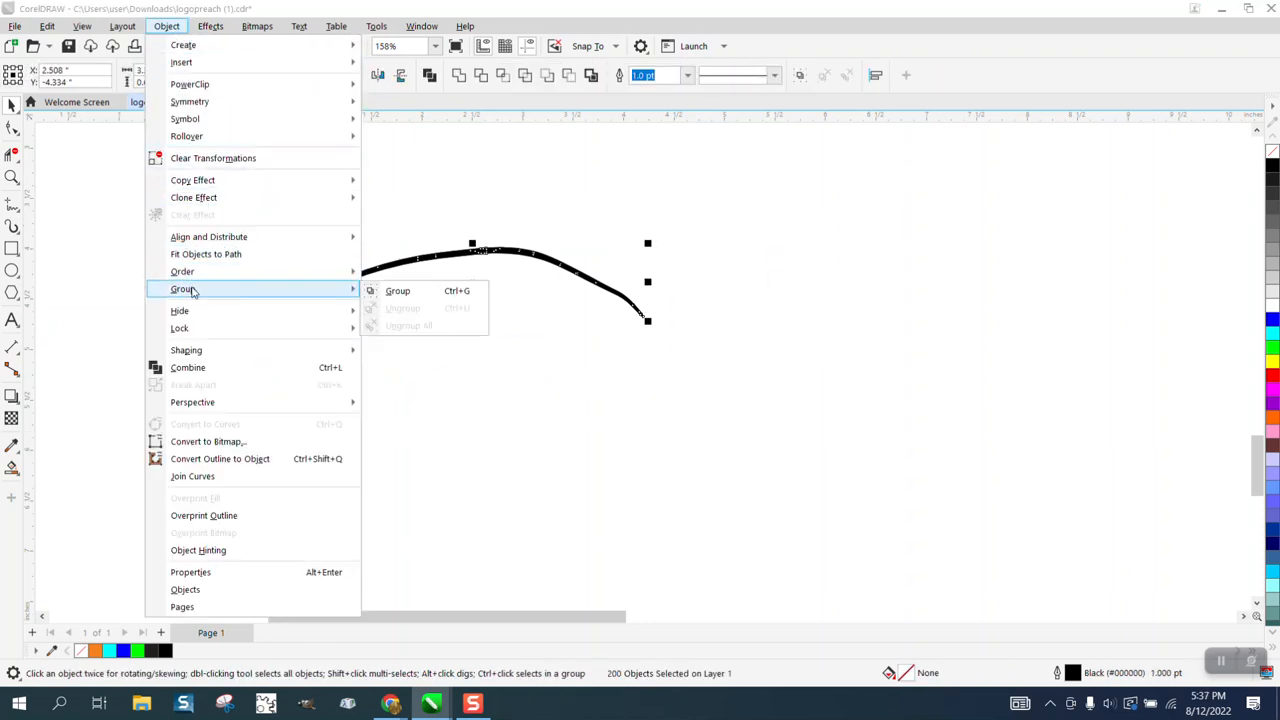
click(397, 290)
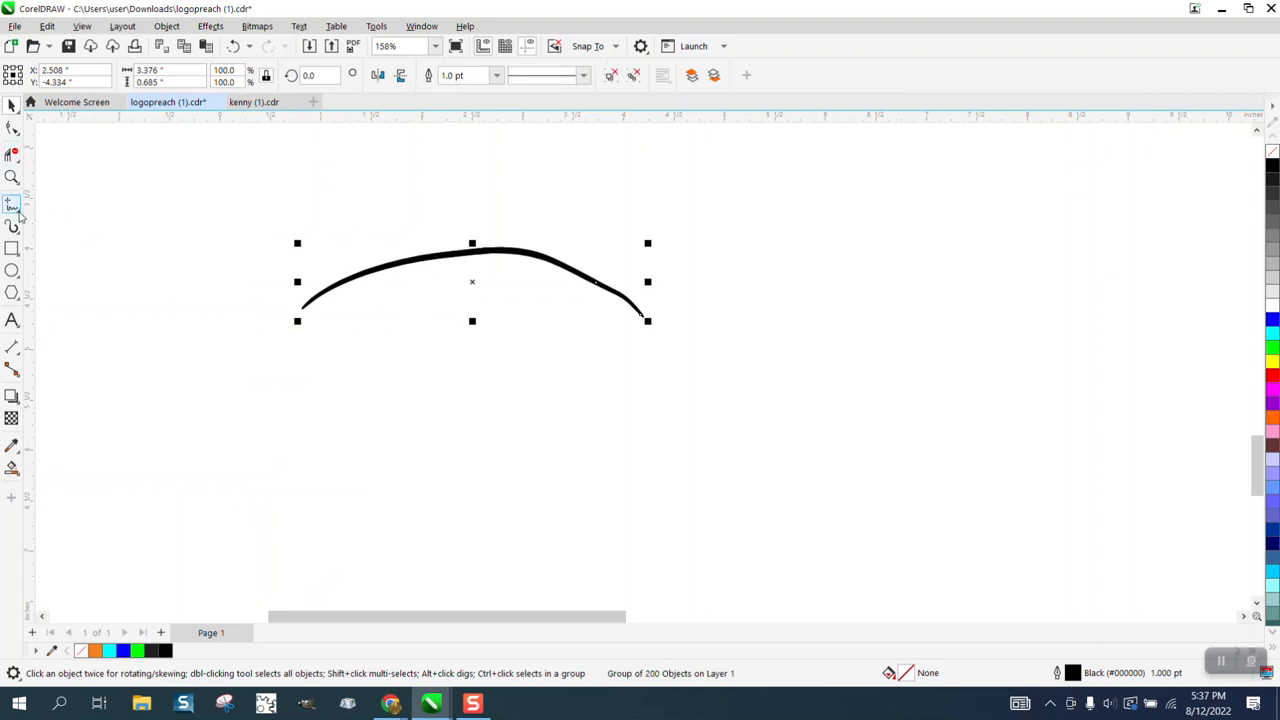
click(19, 210)
click(89, 226)
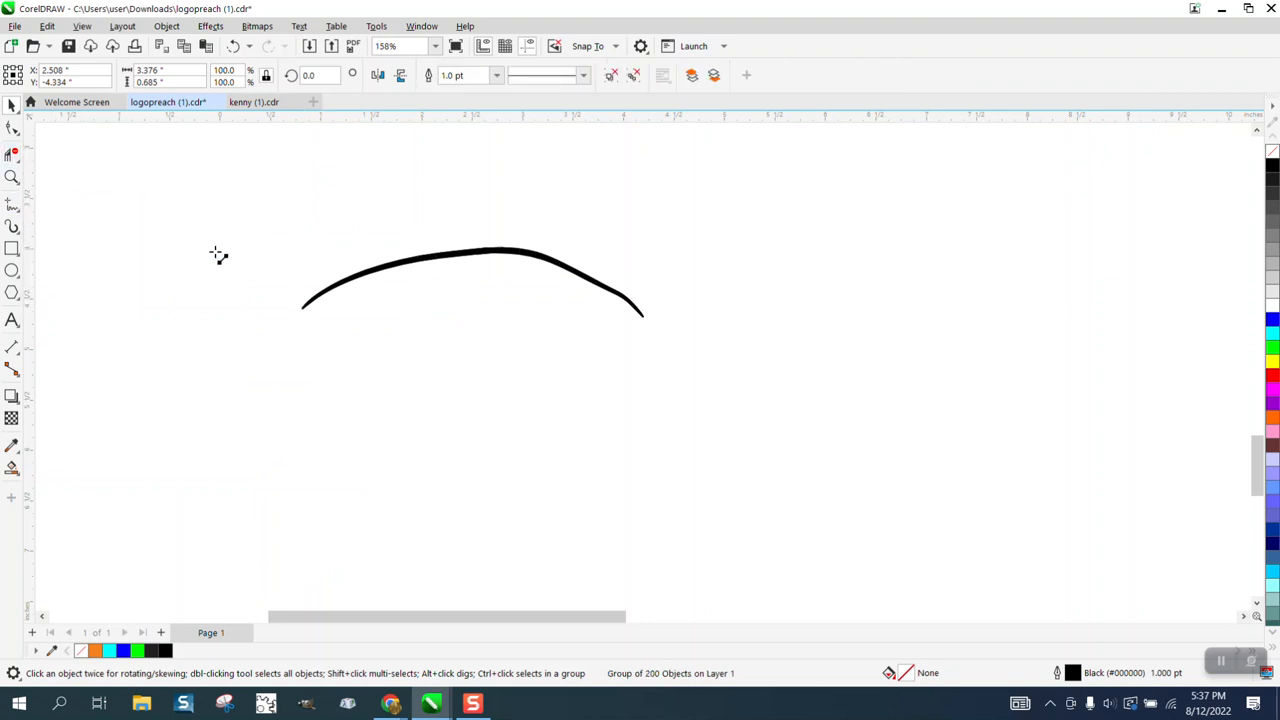
drag(643, 316, 302, 308)
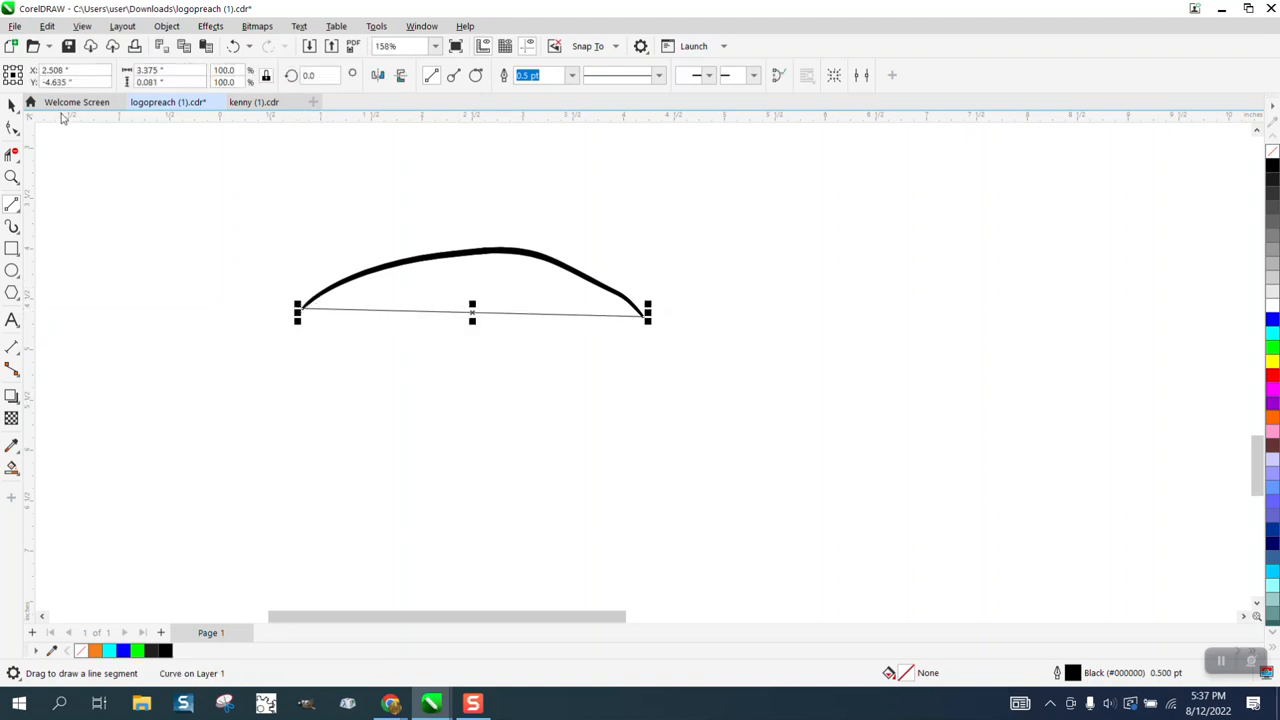
key(space)
key(Delete)
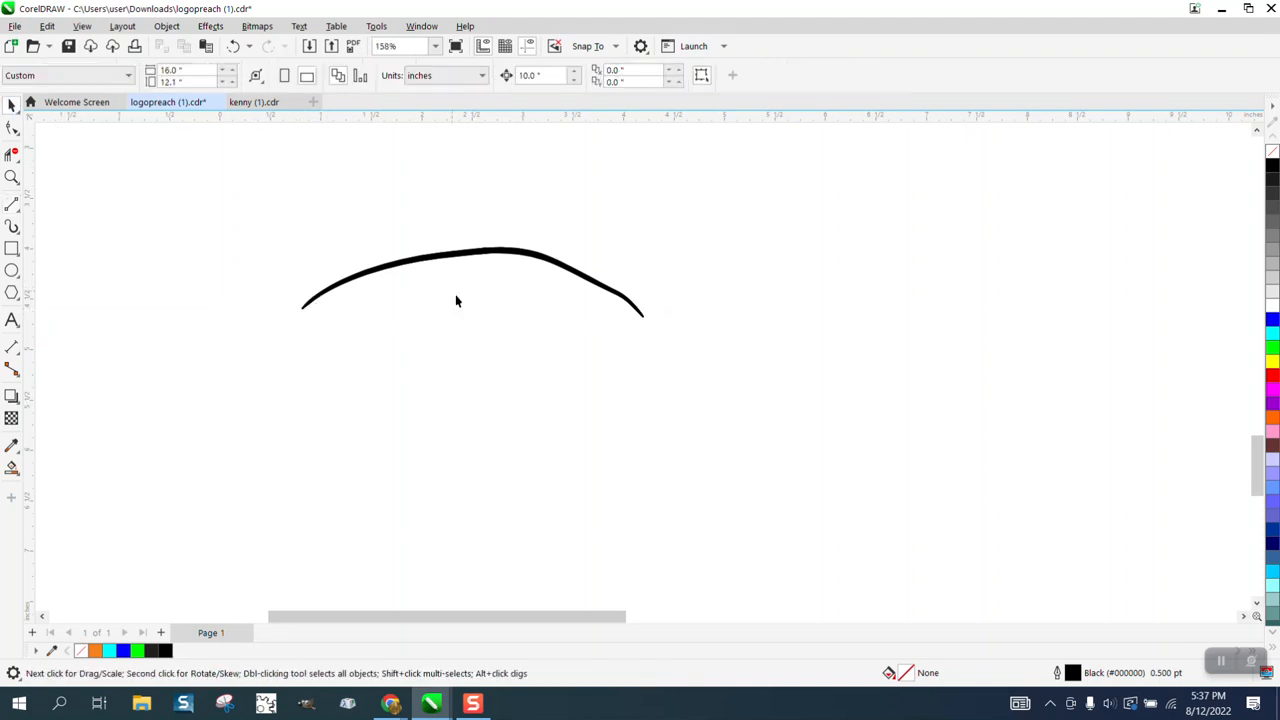
Draw a 3-point curve about 3.37 inches wide between the swoosh's tips, arching over its crest, and move it 10 inches left
click(14, 205)
click(75, 309)
drag(643, 316, 303, 306)
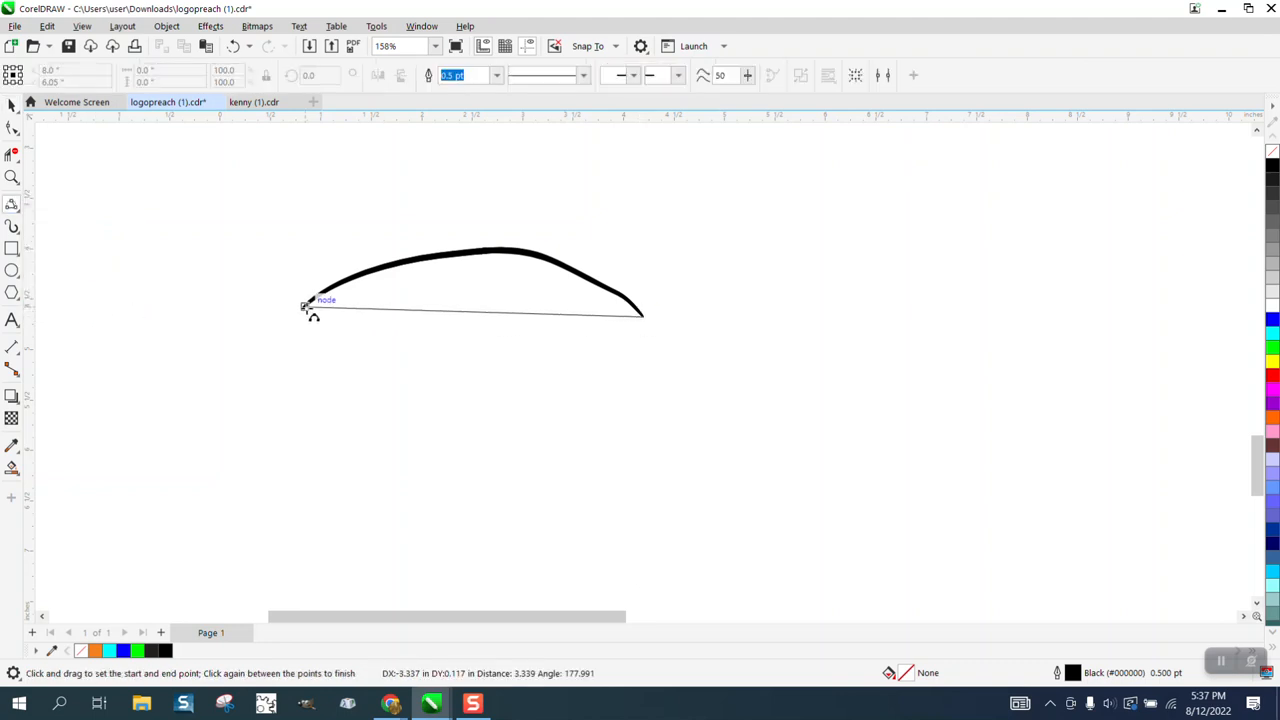
click(500, 252)
scroll(490, 260, down, 1)
scroll(478, 268, down, 2)
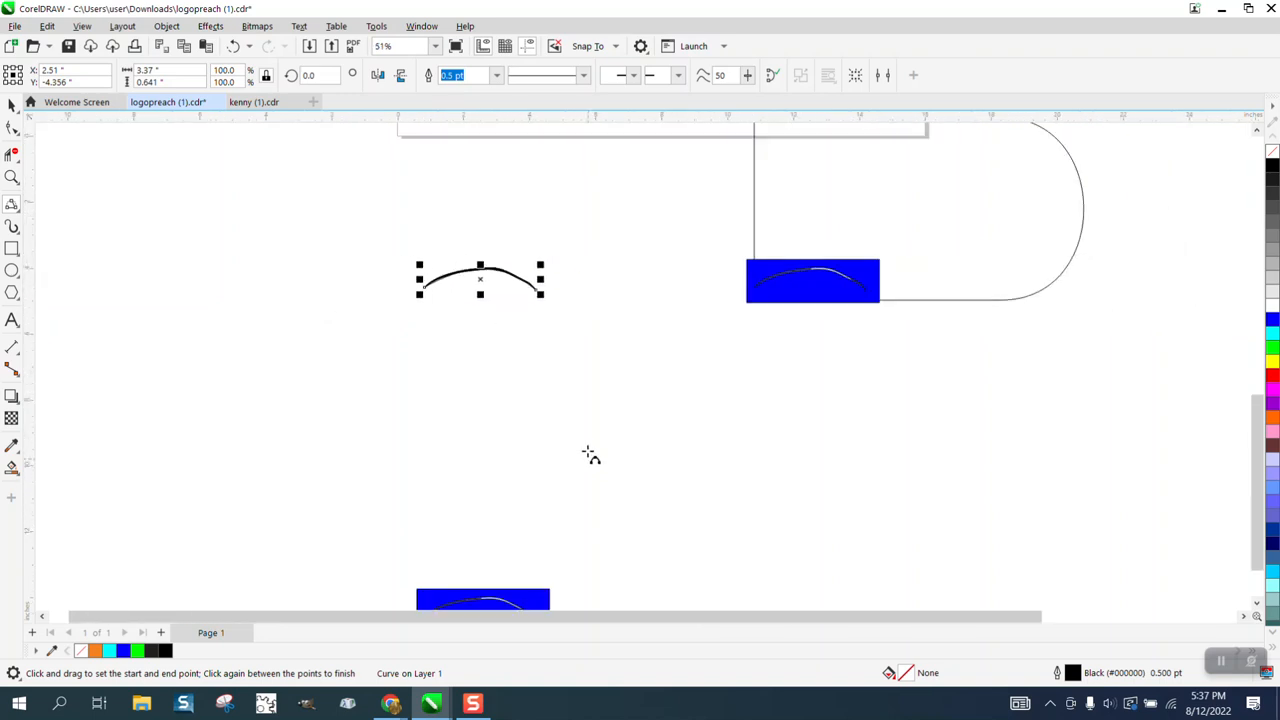
key(ctrl+d)
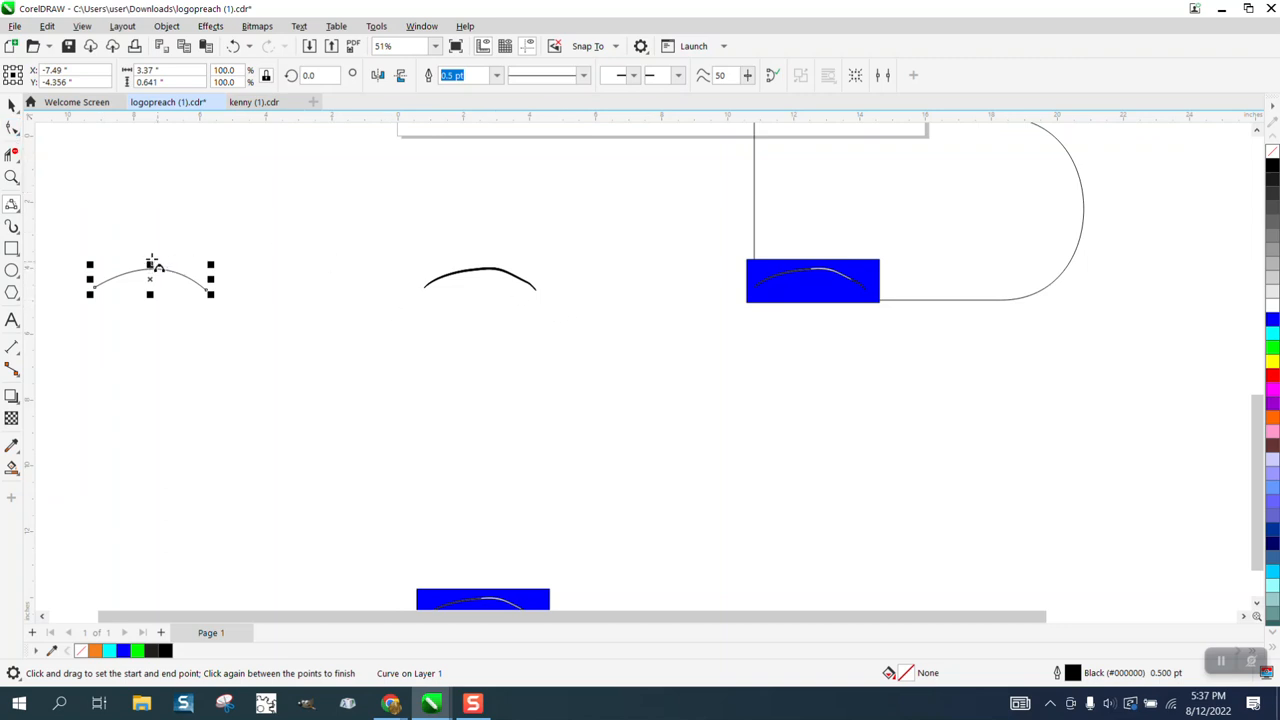
Apply an Artistic Media preset stroke that tapers at both ends to the new arc
click(12, 177)
drag(88, 258, 367, 351)
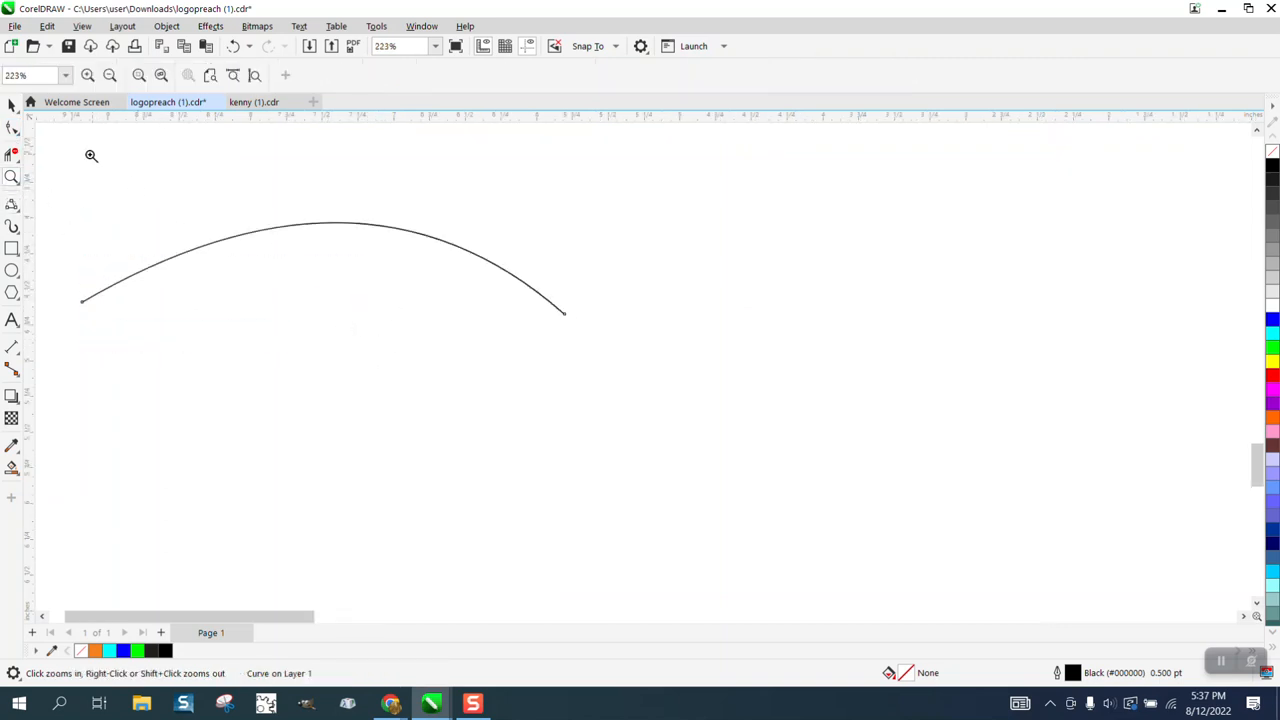
click(12, 104)
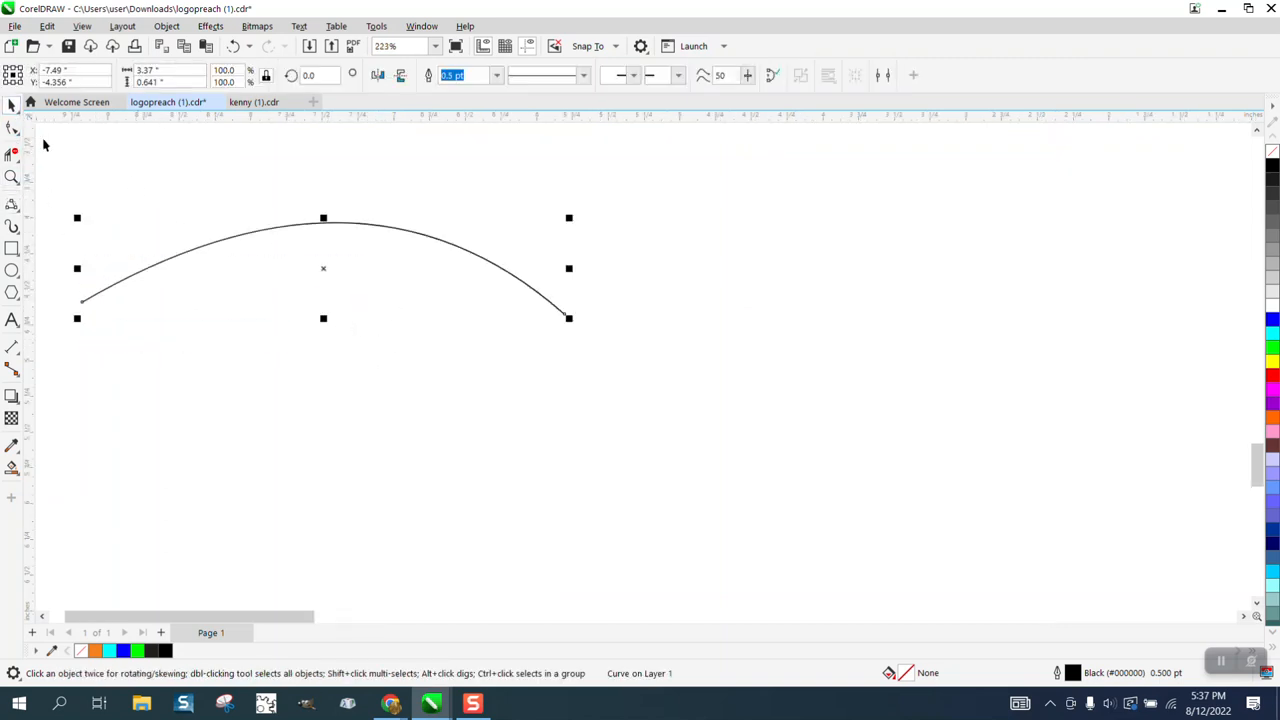
click(18, 237)
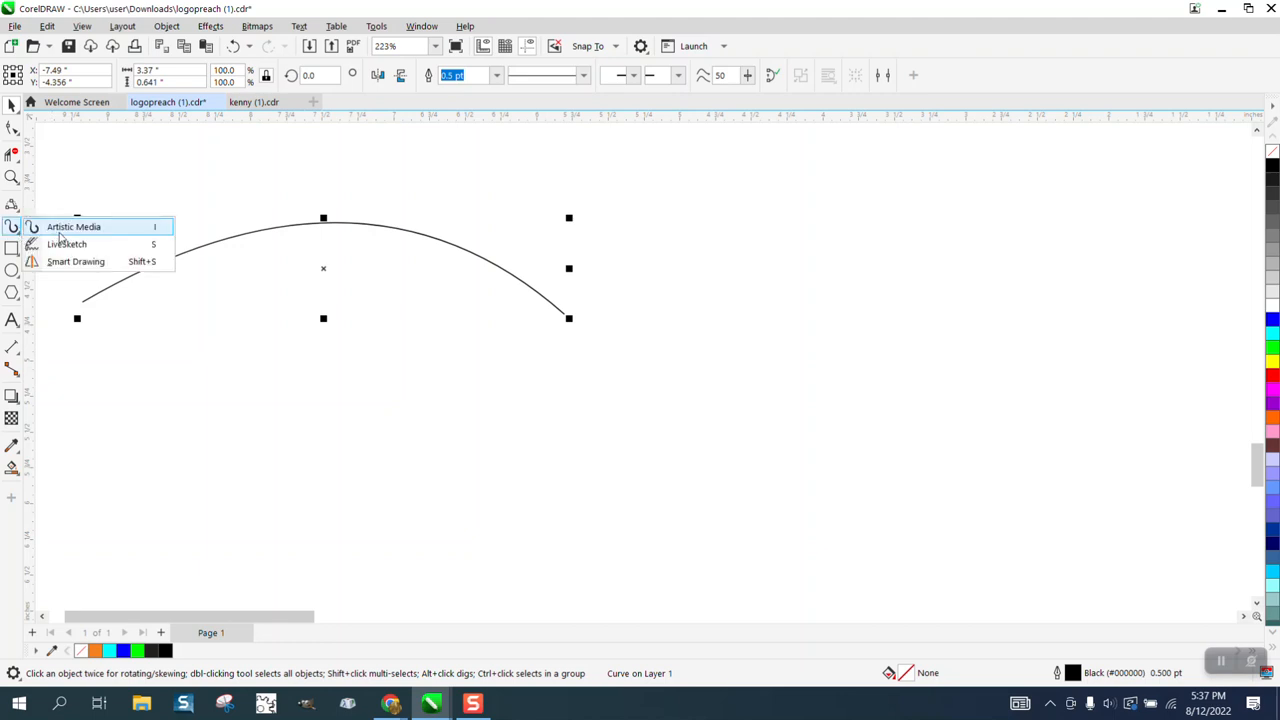
click(60, 227)
click(210, 77)
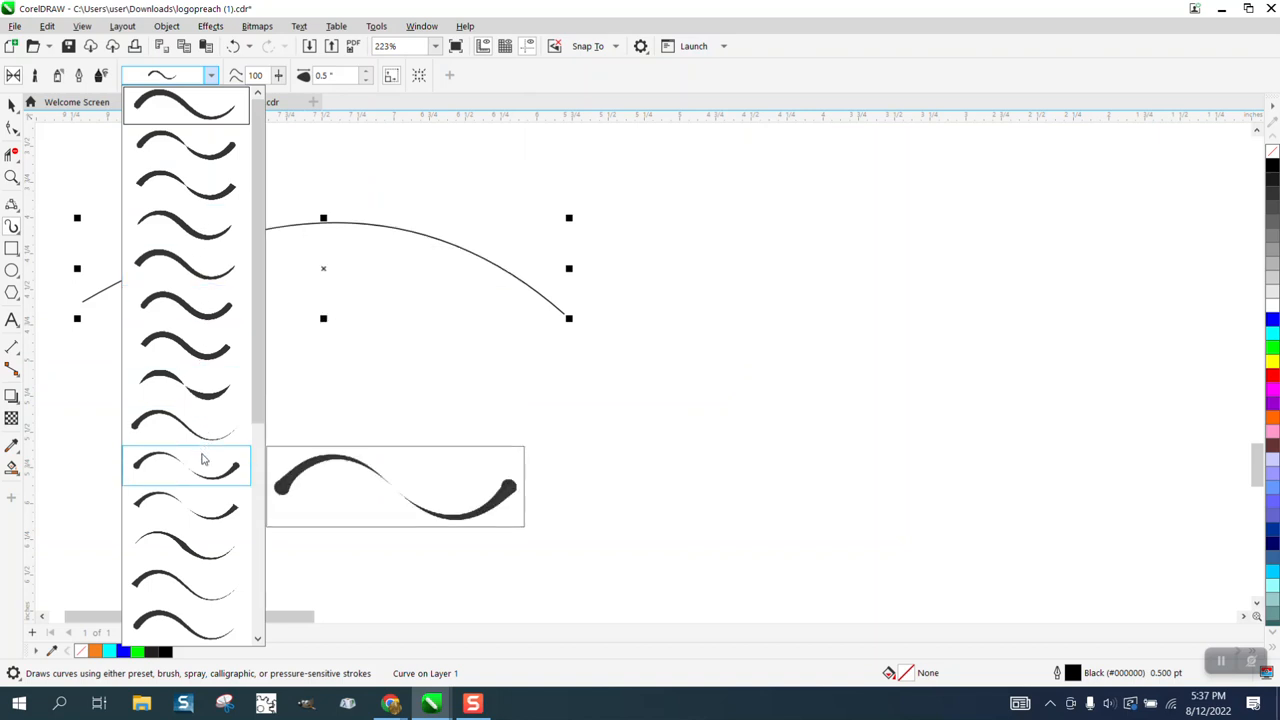
drag(255, 388, 264, 594)
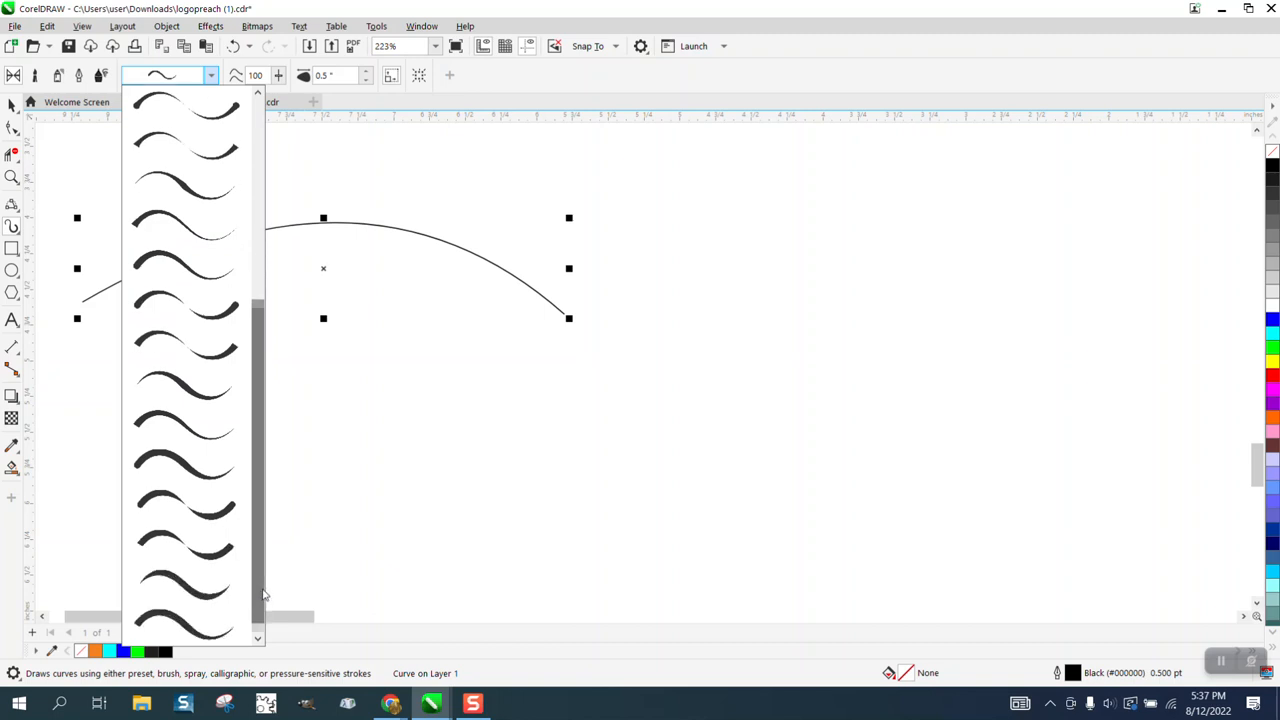
click(188, 590)
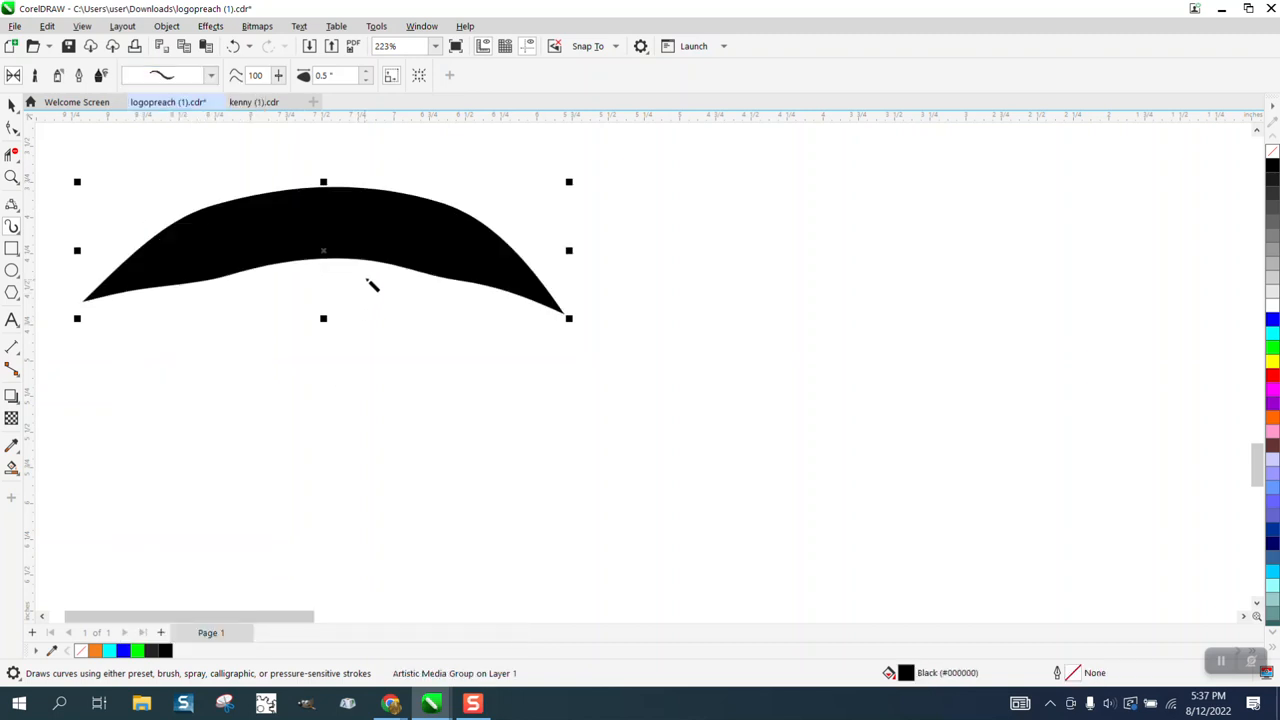
Reduce the Artistic Media stroke width of the arc to 0.05 inches
drag(344, 75, 316, 76)
key(BackSpace)
text(.01)
key(Return)
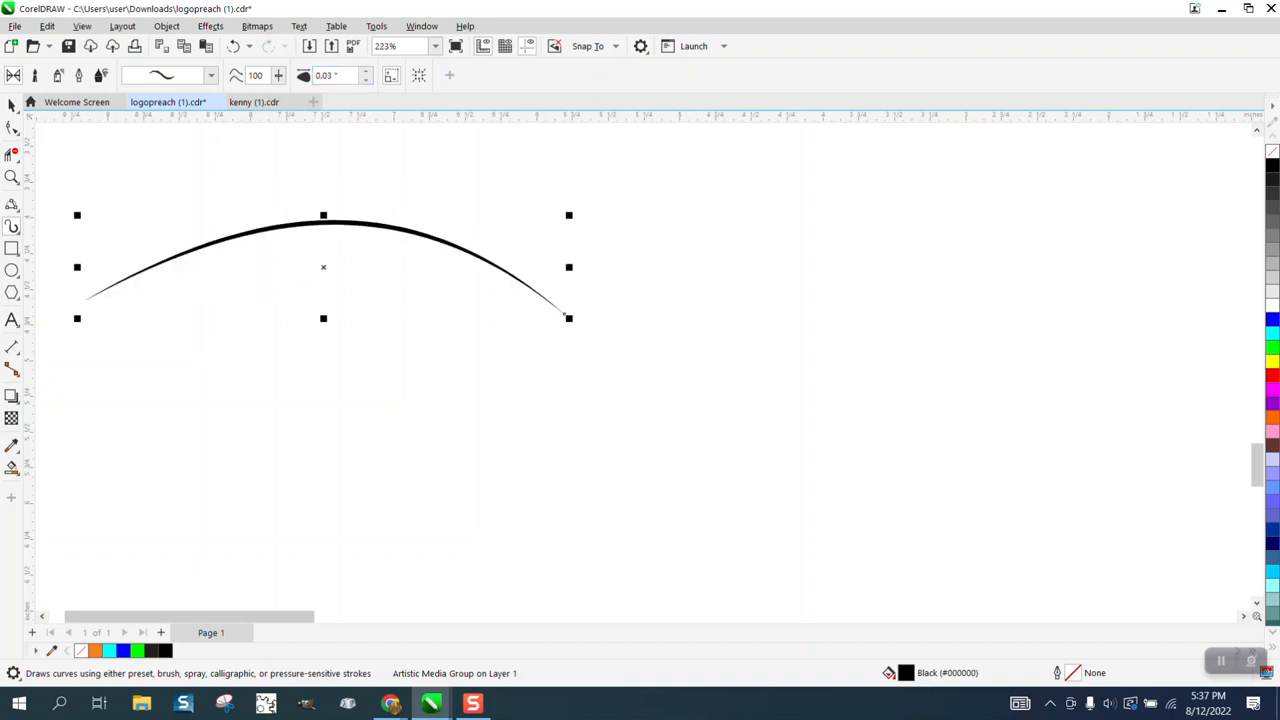
click(368, 77)
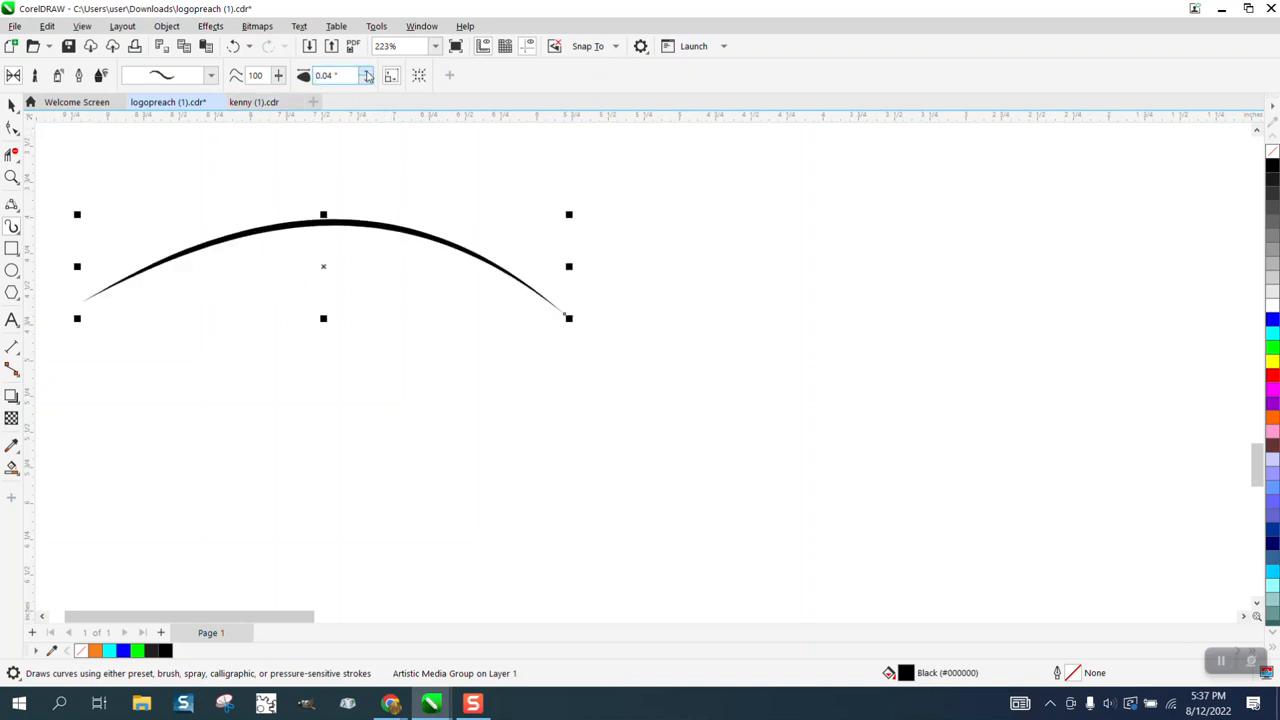
click(368, 77)
Move the tapered arc 10 inches right and 10 inches up, placing it under the man's feet in the logo
click(13, 104)
scroll(414, 586, down, 4)
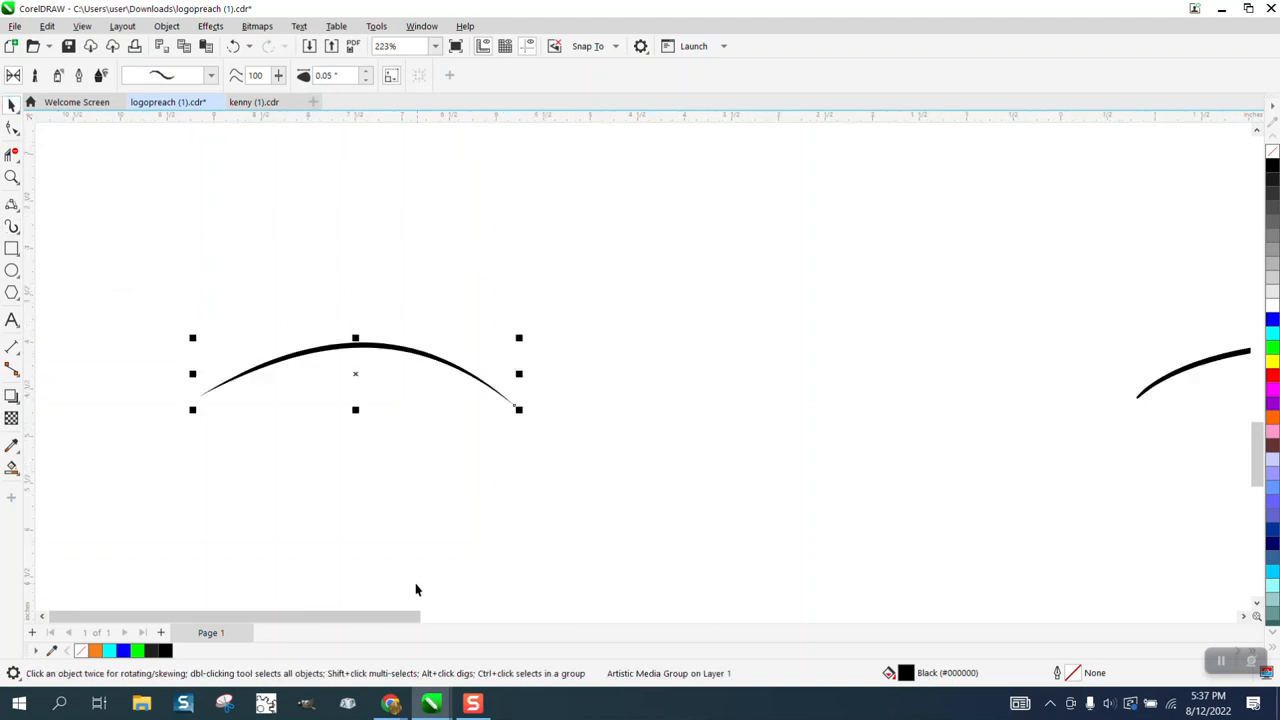
scroll(505, 484, down, 1)
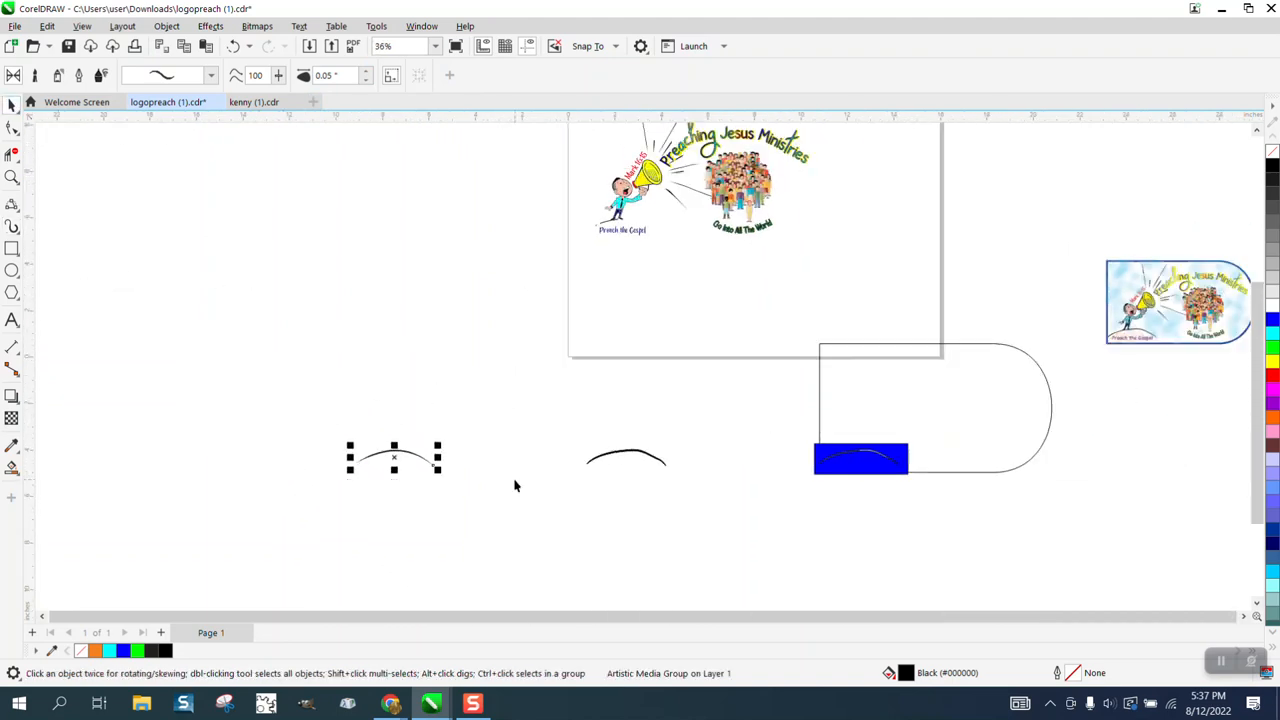
key(Right)
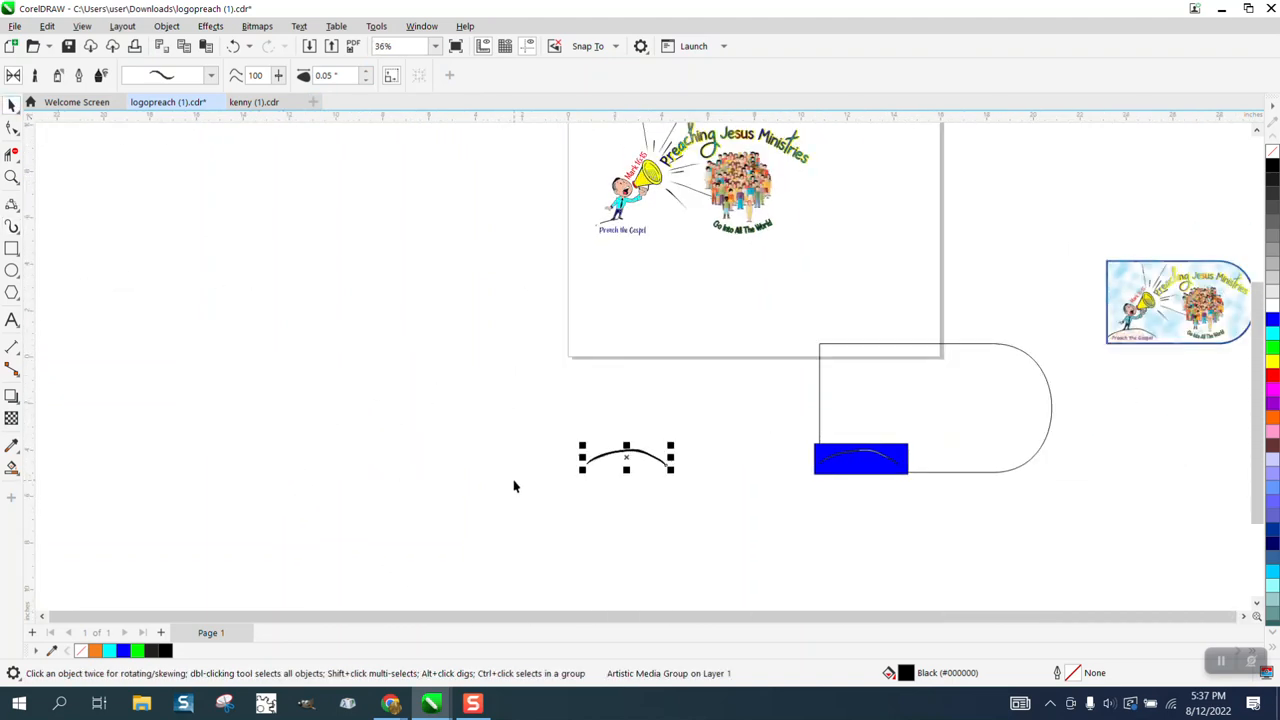
key(Up)
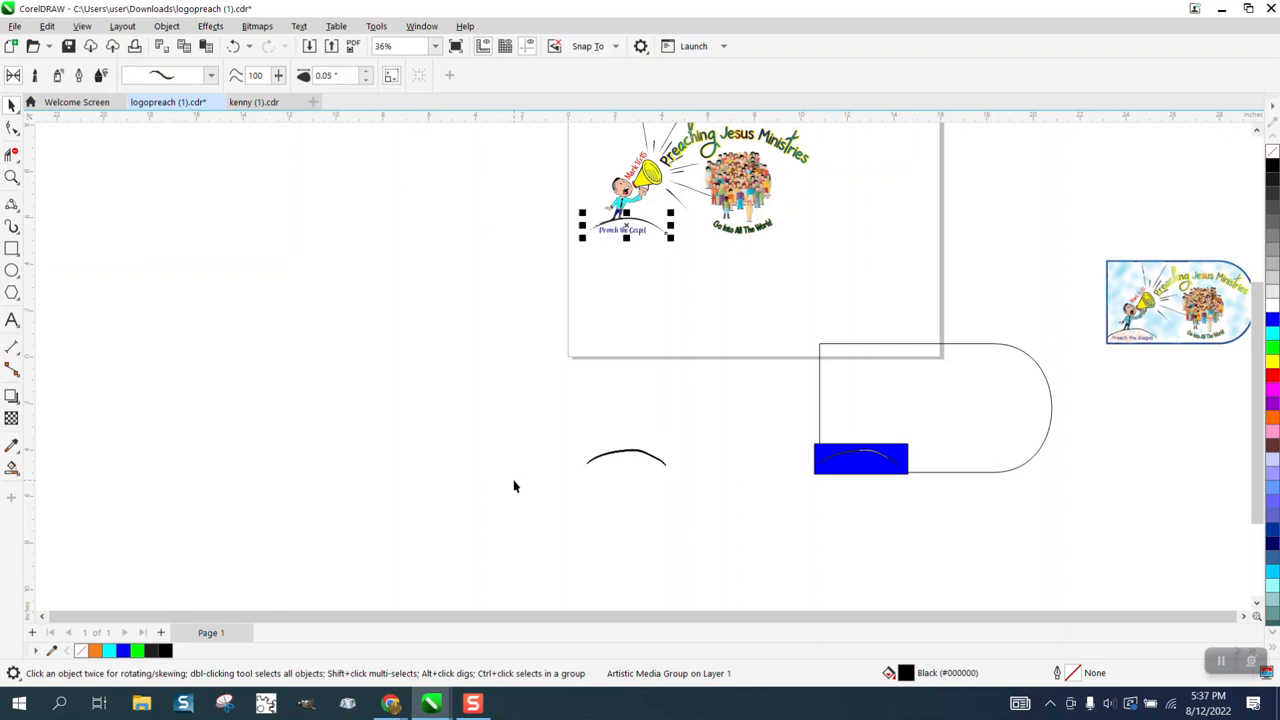
Delete the stray hairline curve just above the arc, beside the man's shoes
click(12, 177)
drag(575, 210, 690, 260)
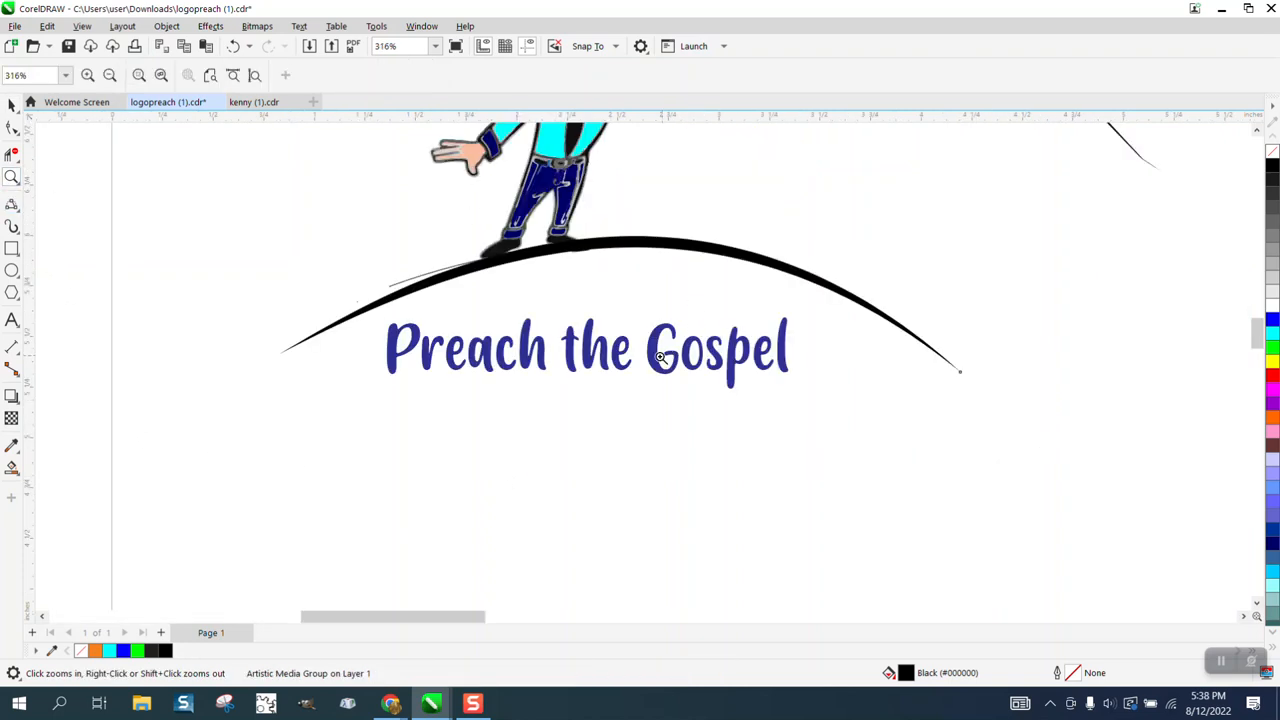
click(12, 105)
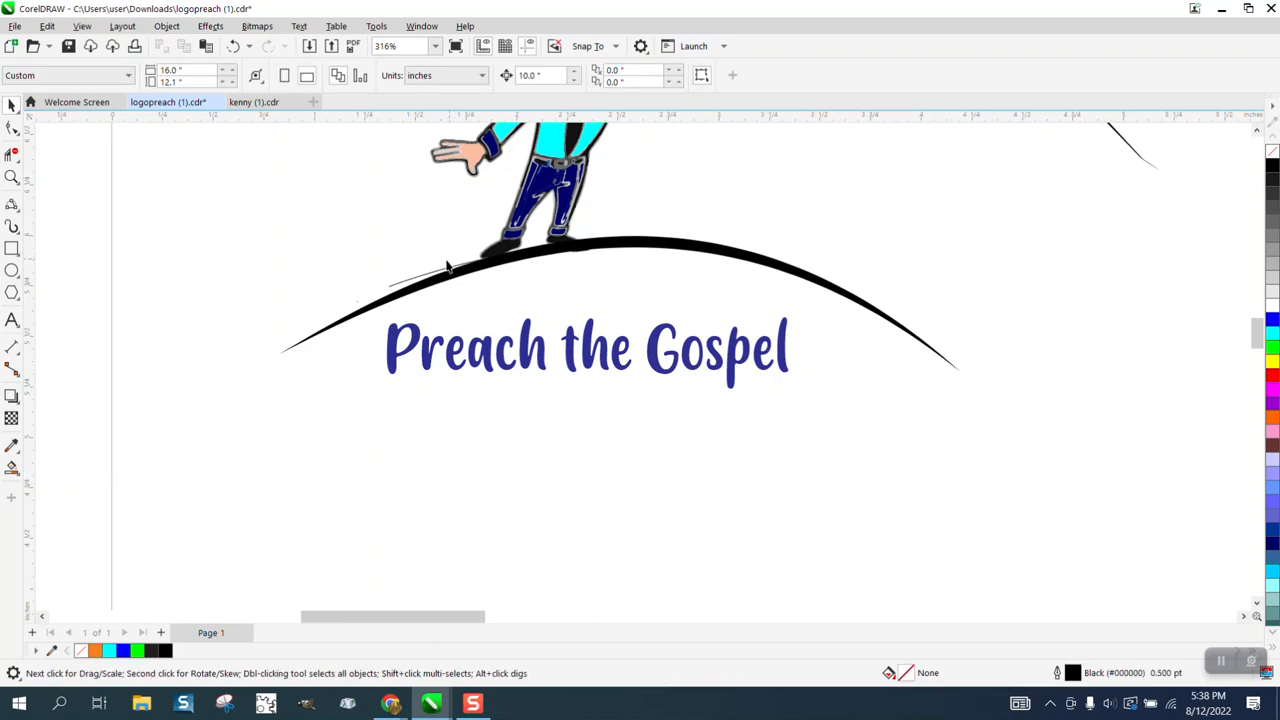
click(419, 278)
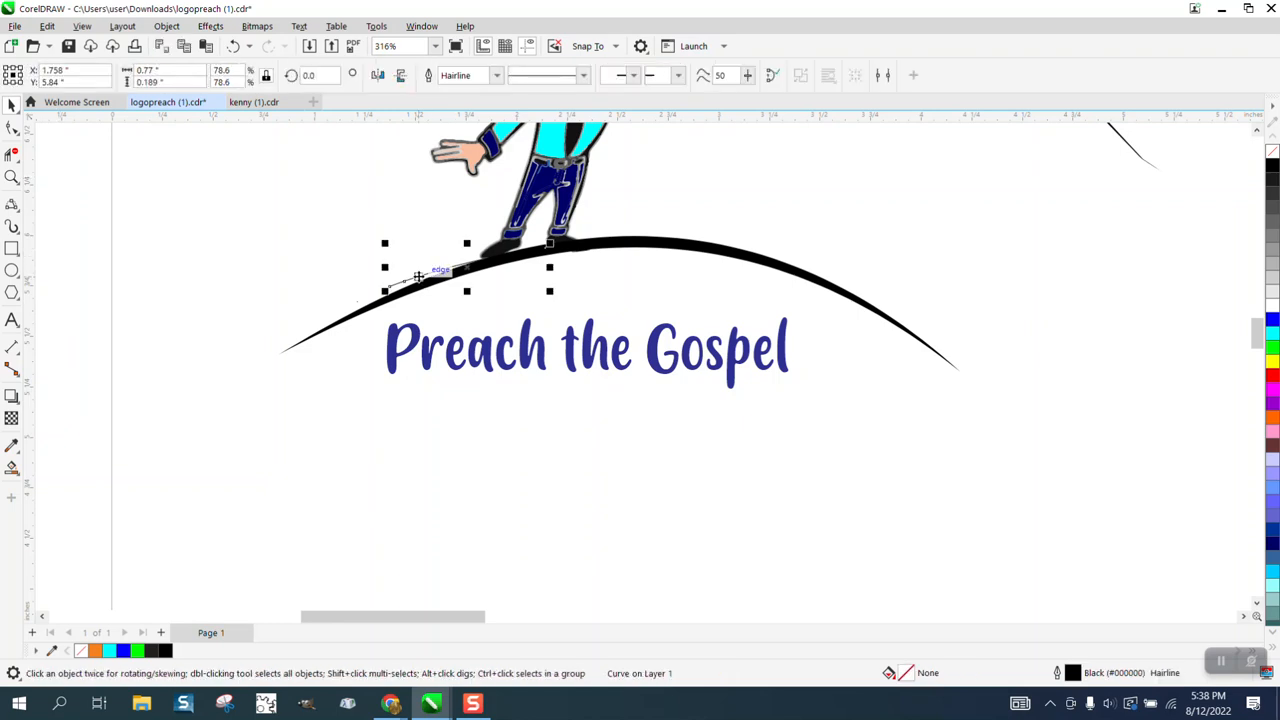
key(Escape)
scroll(413, 283, down, 2)
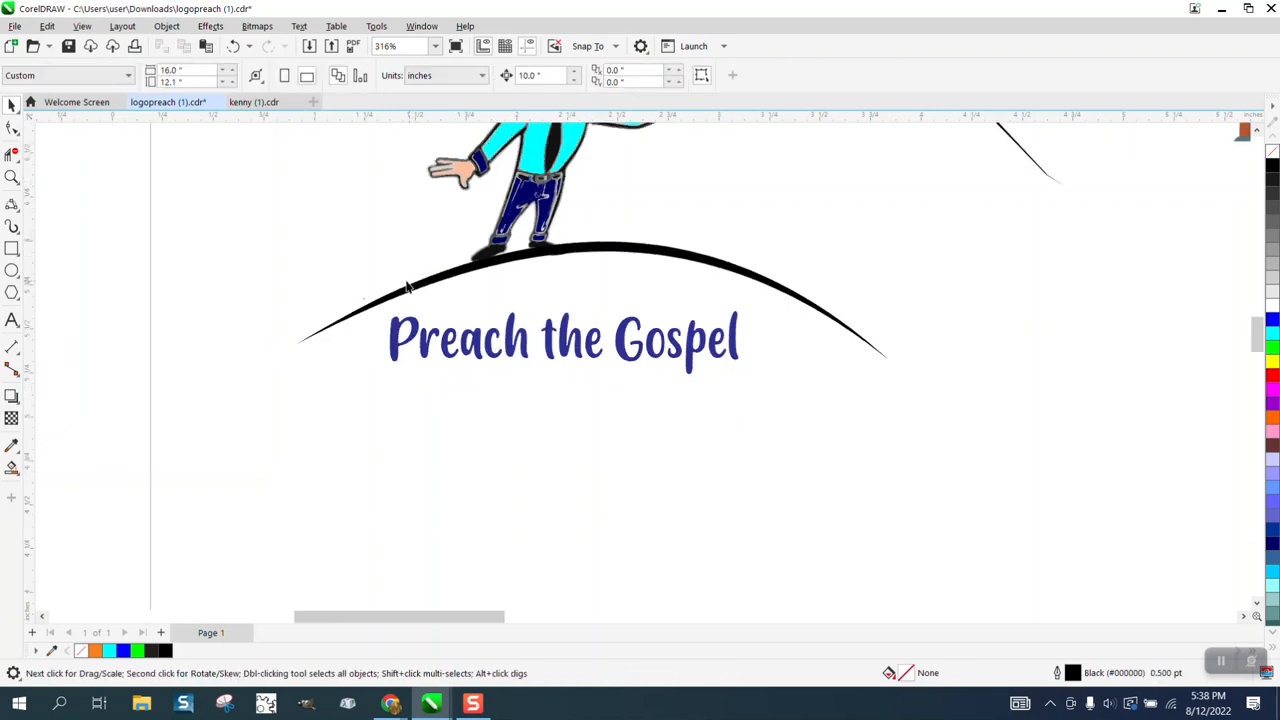
scroll(372, 285, down, 6)
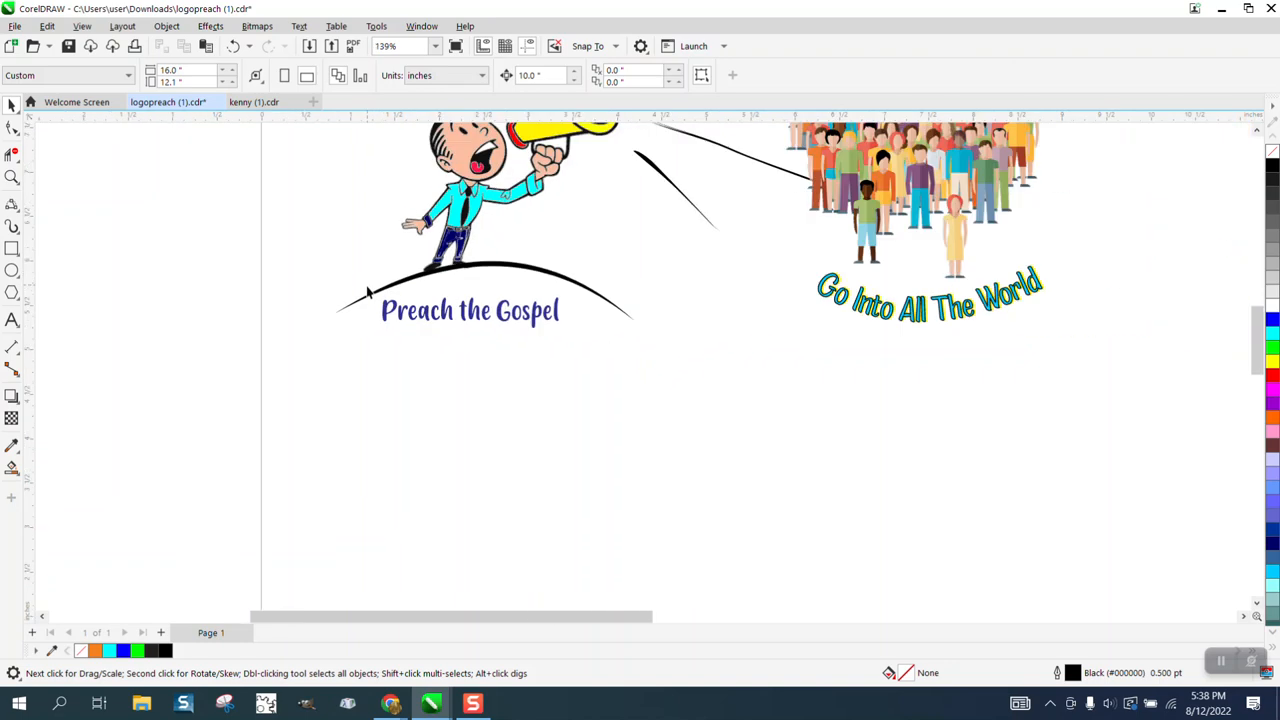
Examine the radiating lines between the megaphone and the crowd up close, including the short thick stroke, and return to the whole logo
click(23, 183)
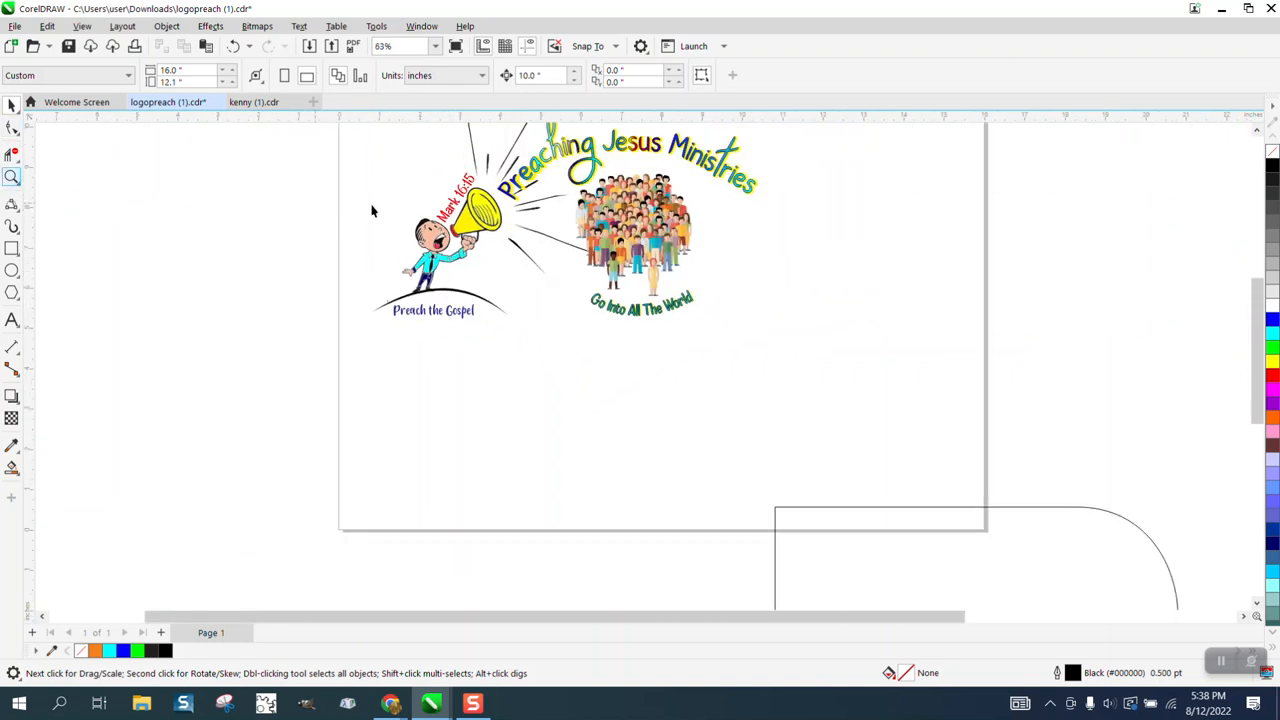
click(62, 178)
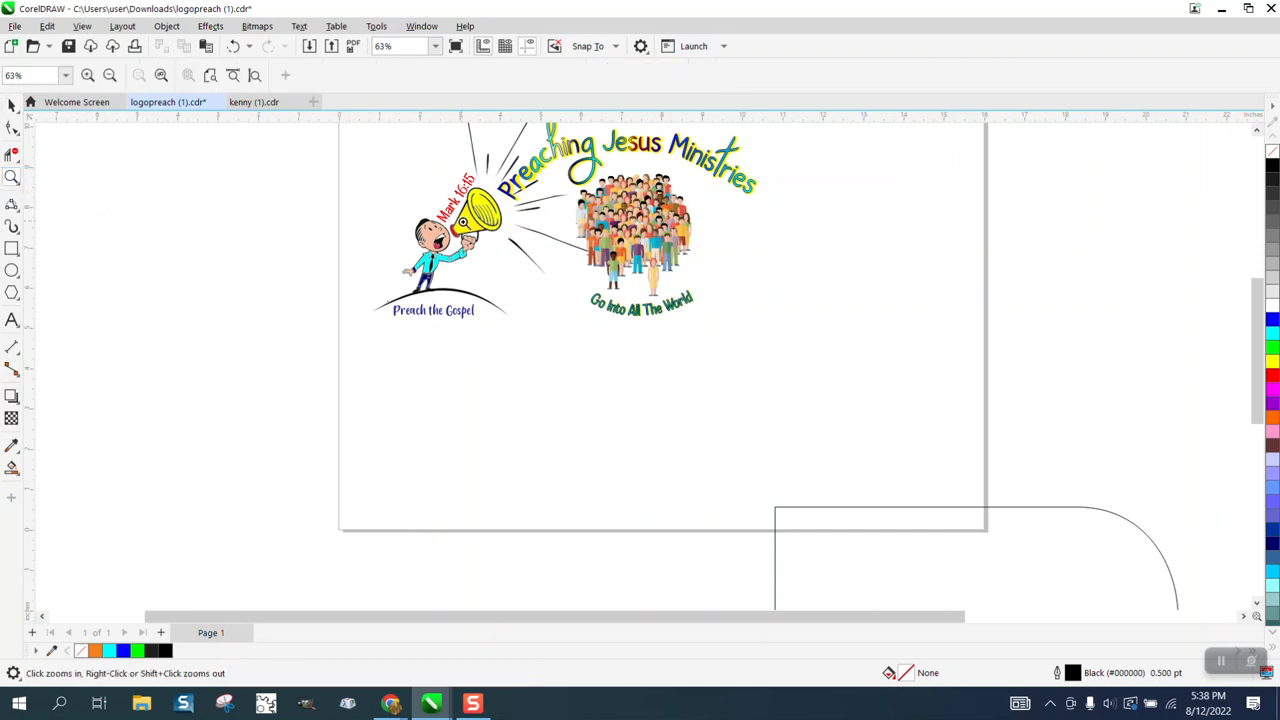
drag(464, 222, 544, 272)
scroll(544, 272, down, 2)
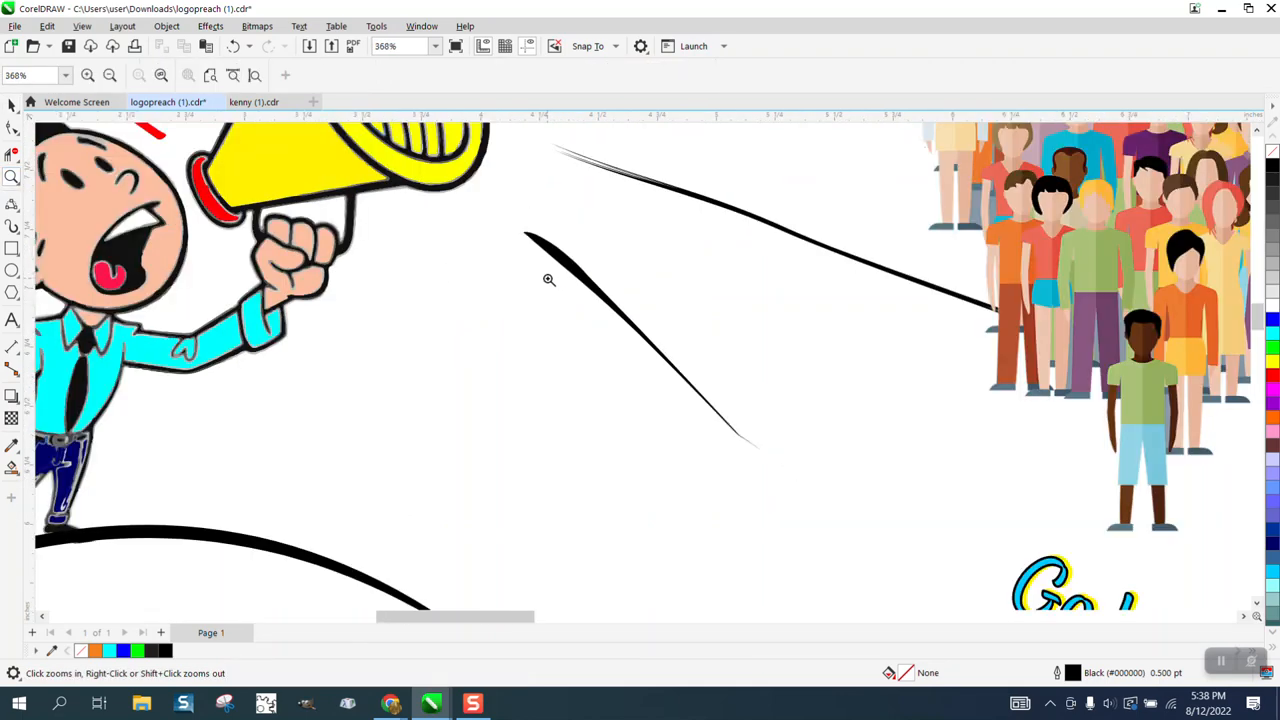
scroll(627, 275, down, 1)
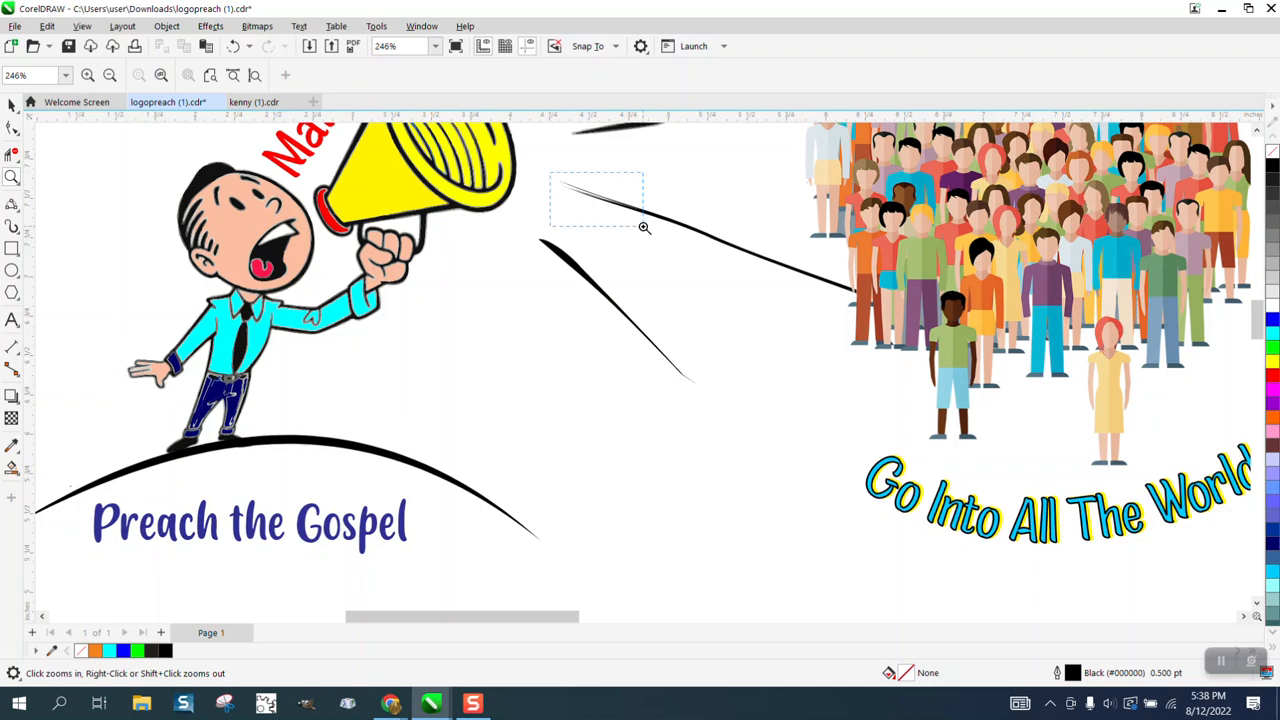
drag(644, 228, 645, 229)
scroll(536, 297, down, 3)
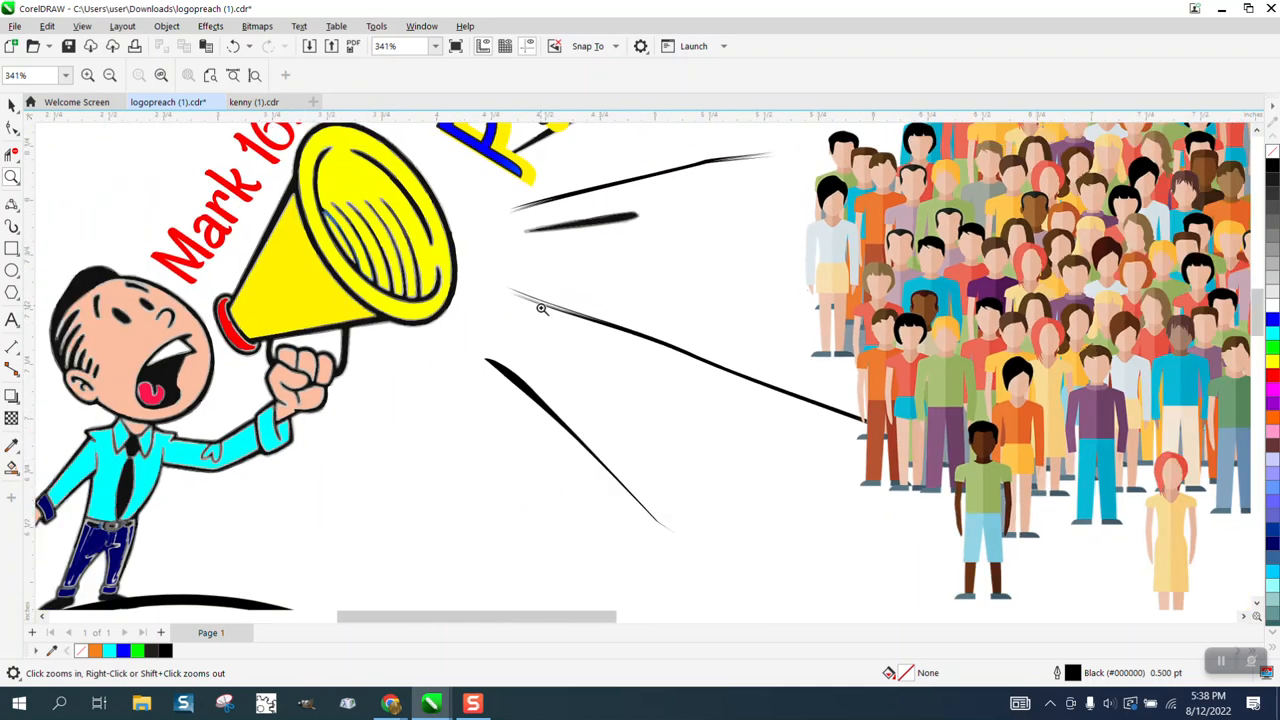
scroll(541, 308, down, 1)
drag(510, 283, 505, 286)
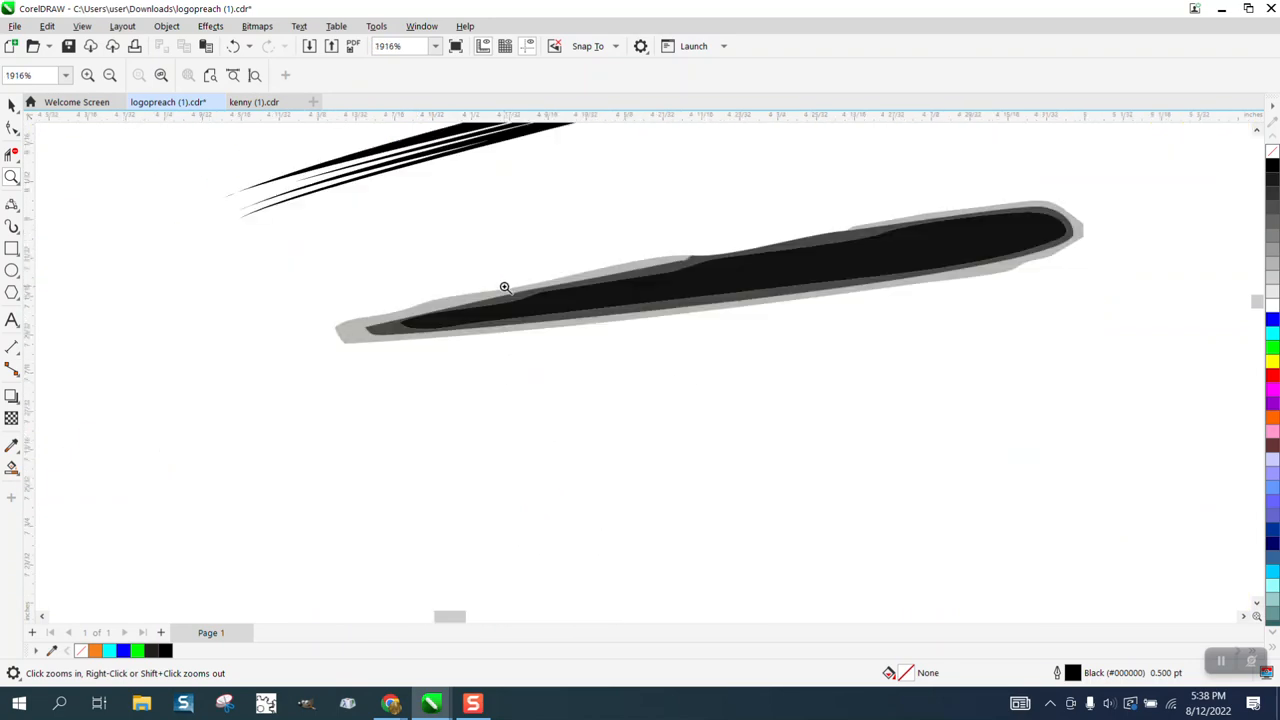
scroll(505, 288, down, 3)
scroll(512, 301, down, 4)
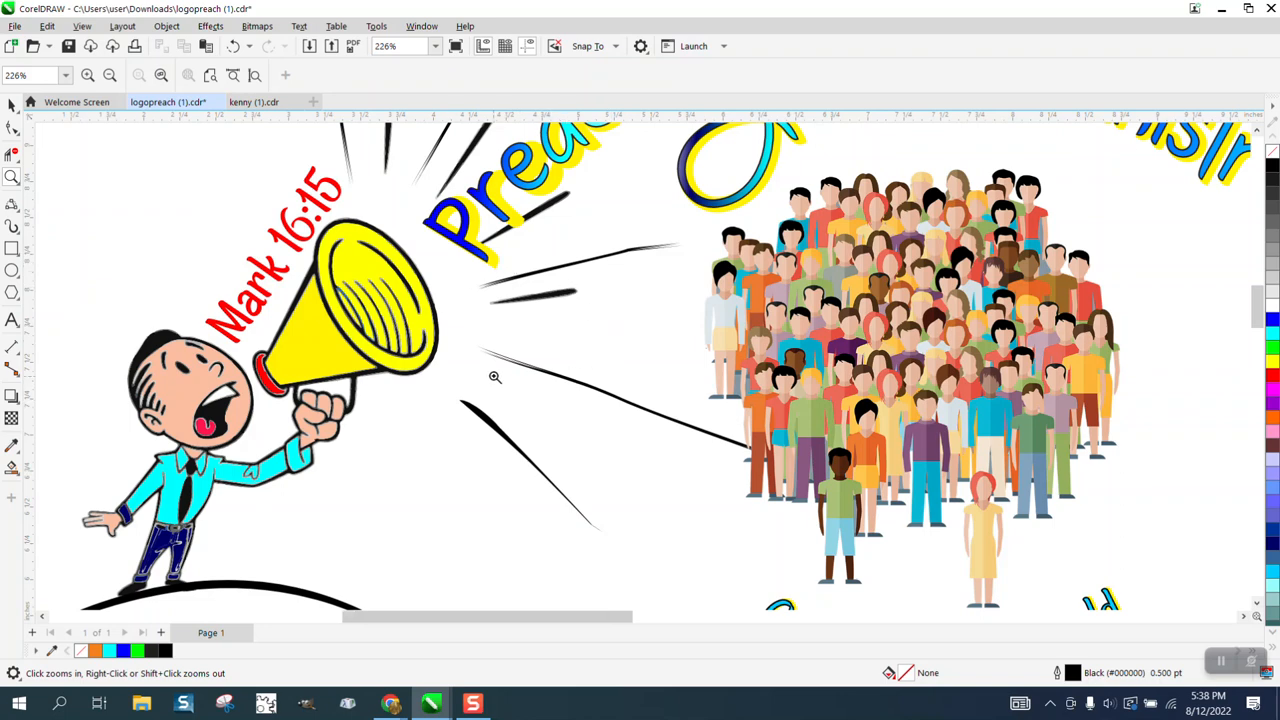
scroll(494, 371, down, 1)
scroll(377, 401, down, 1)
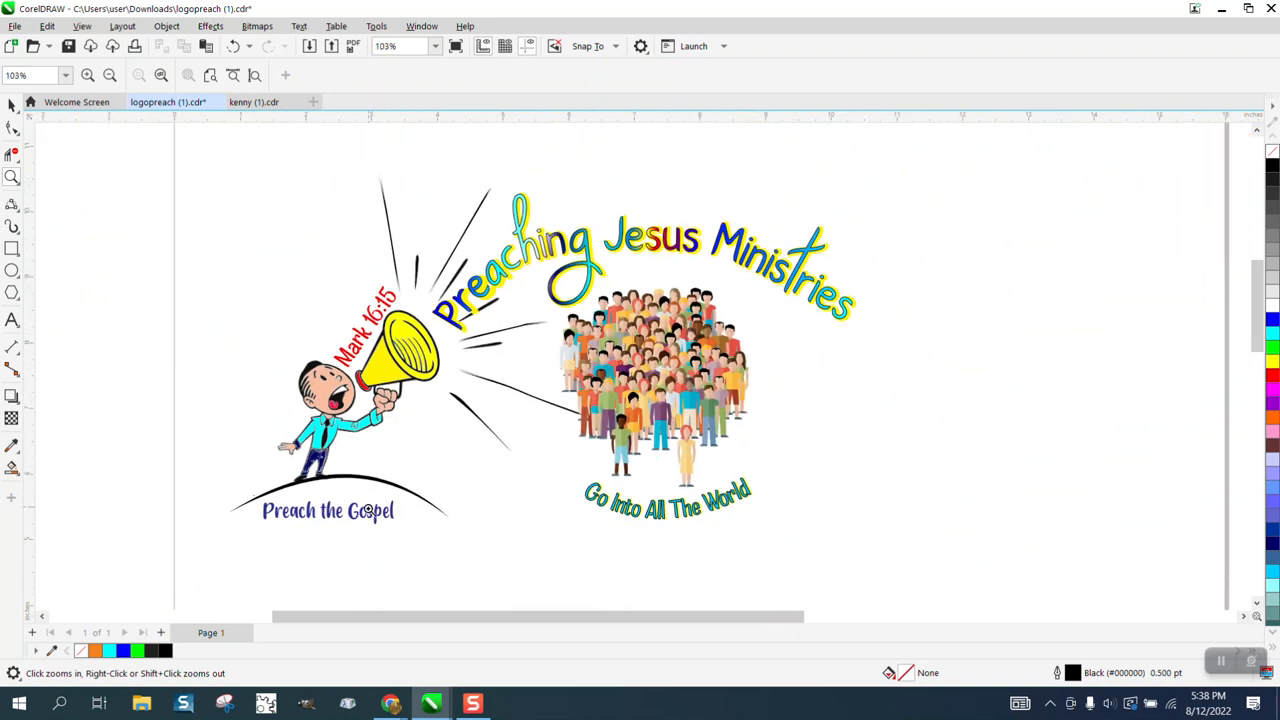
Examine the ends of the long radiating lines above the megaphone up close, and the tapered arc under the man's feet
drag(369, 183, 435, 304)
scroll(449, 293, down, 2)
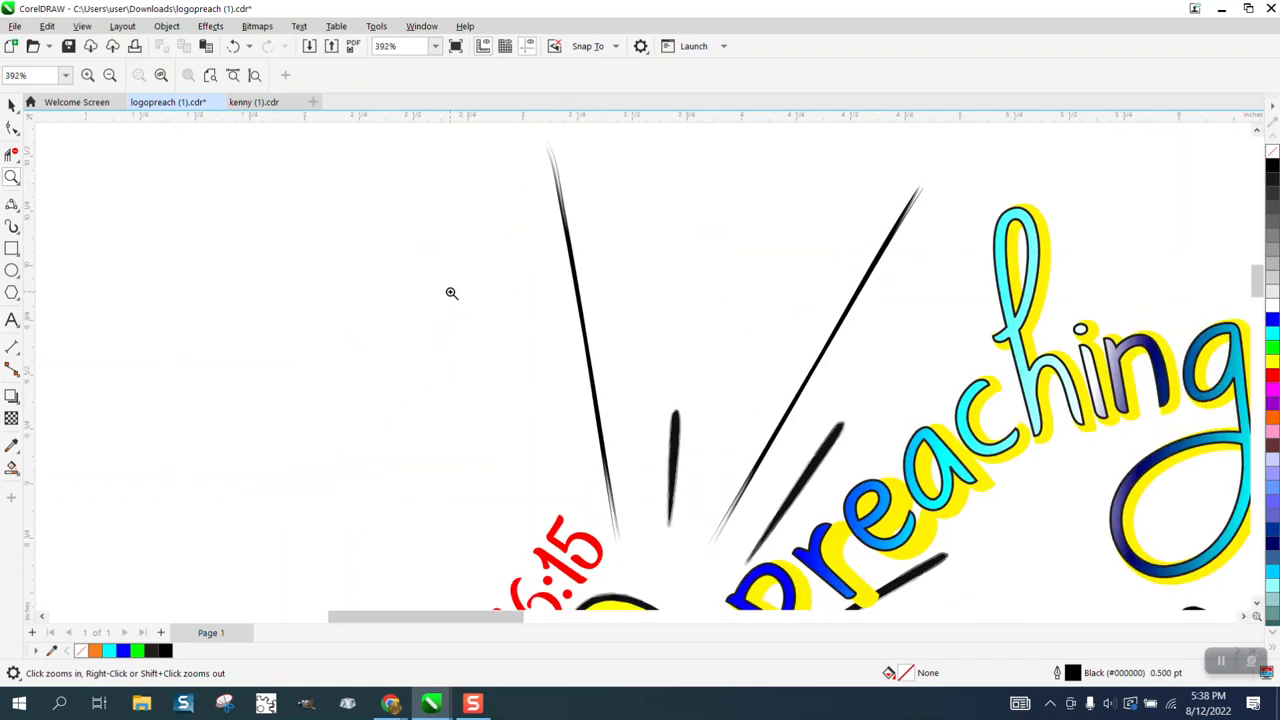
drag(563, 434, 643, 528)
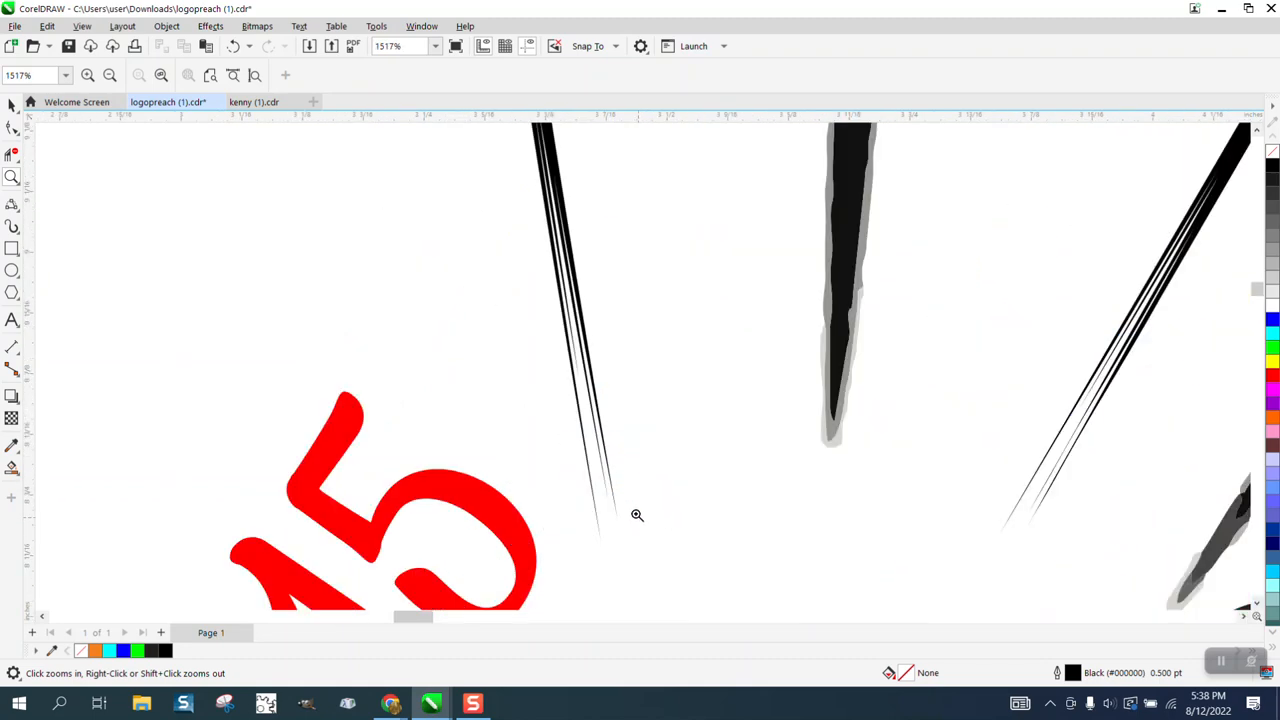
scroll(671, 380, down, 4)
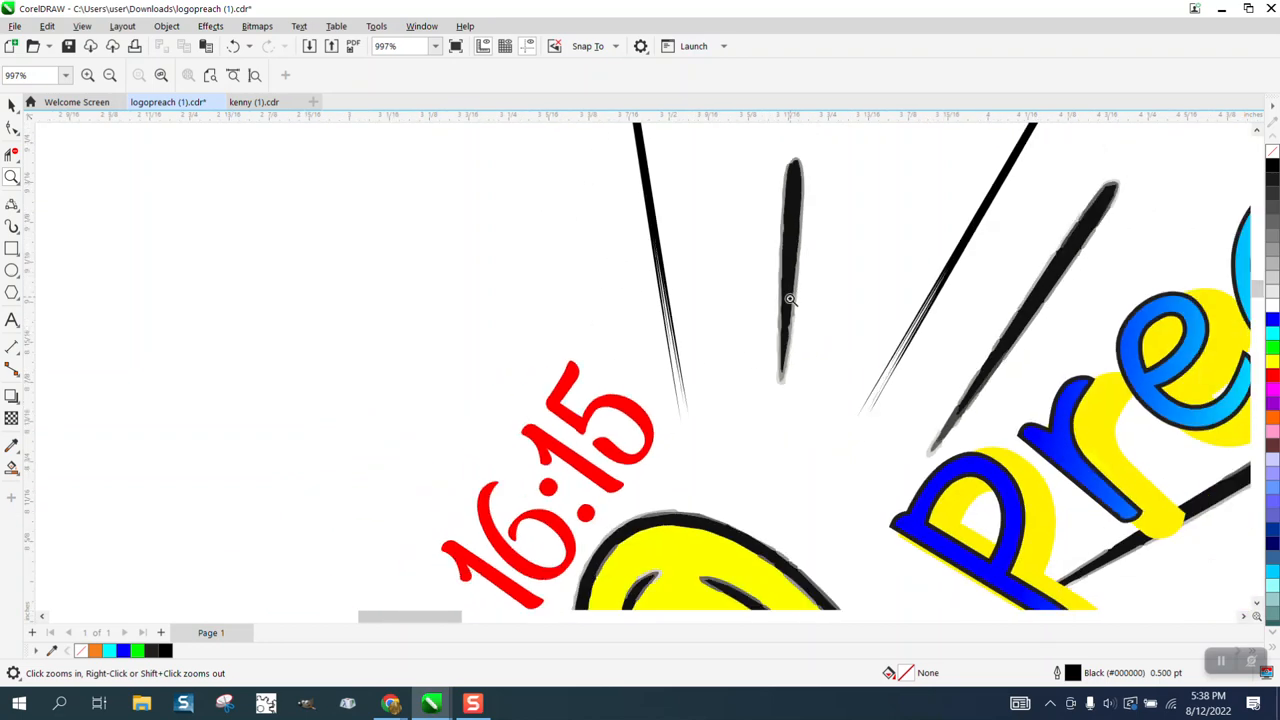
scroll(788, 300, down, 1)
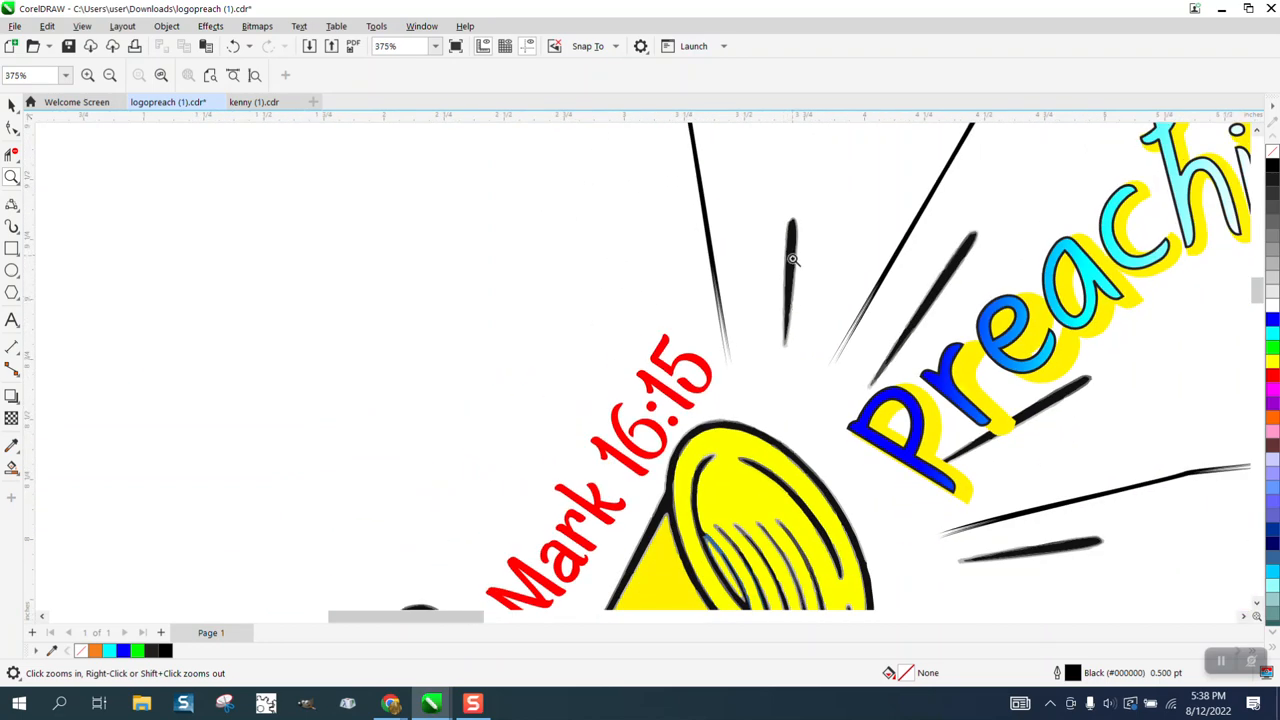
scroll(776, 277, down, 1)
scroll(754, 284, down, 1)
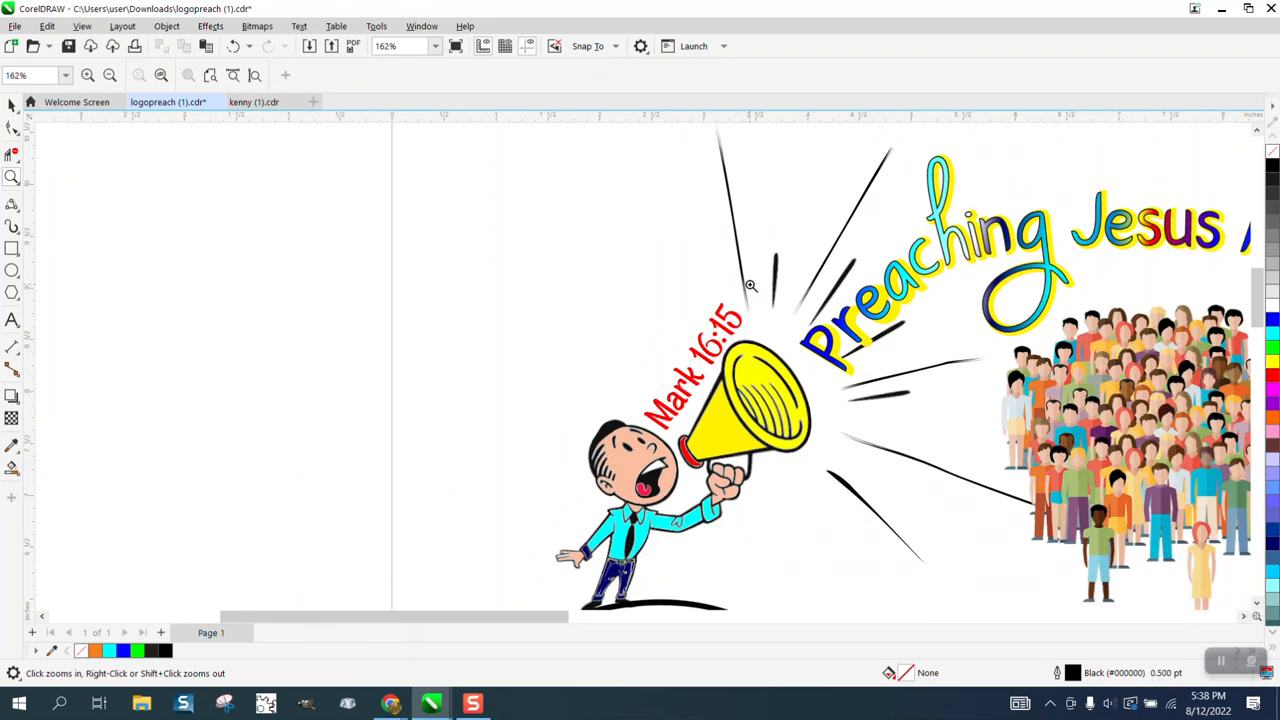
scroll(750, 286, down, 1)
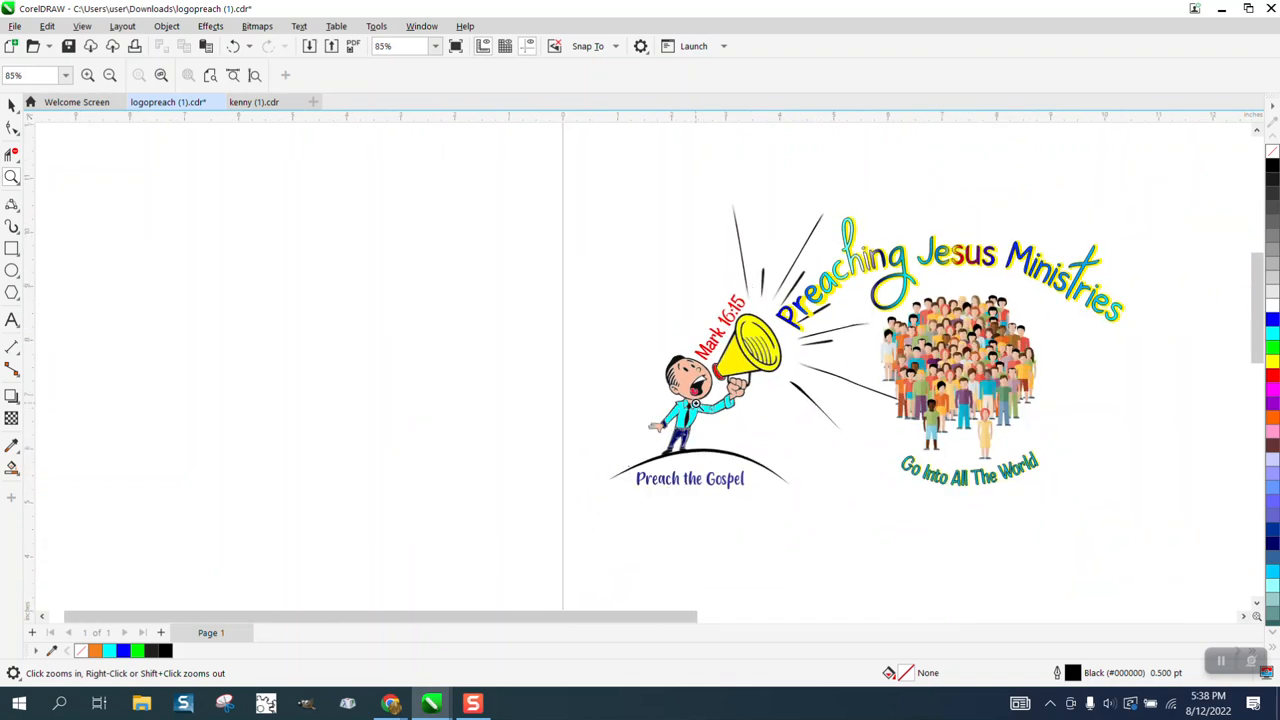
drag(622, 435, 851, 508)
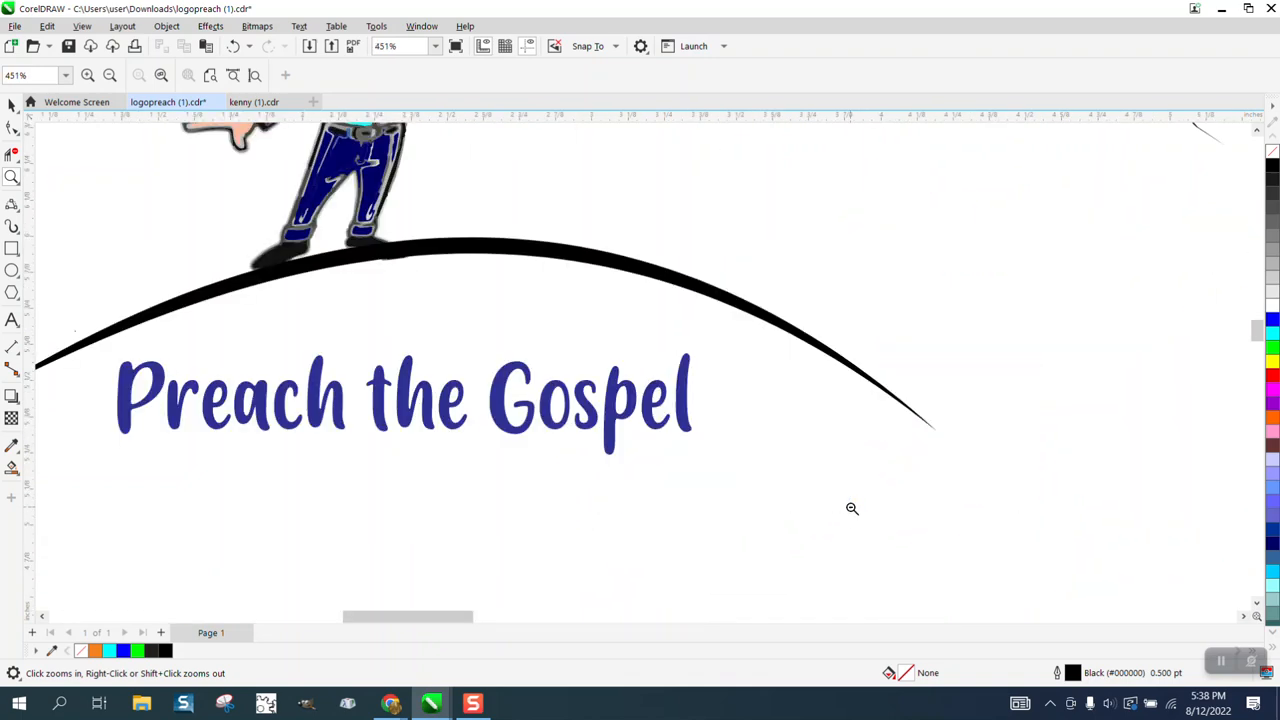